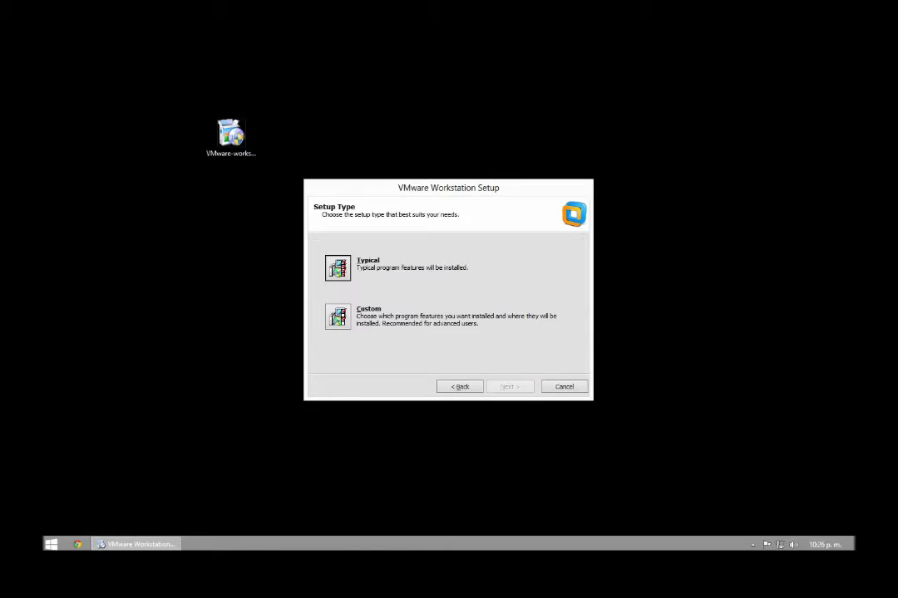
Step: Run a Typical VMware setup with startup update checks and usage feedback off, and install
key("Return")
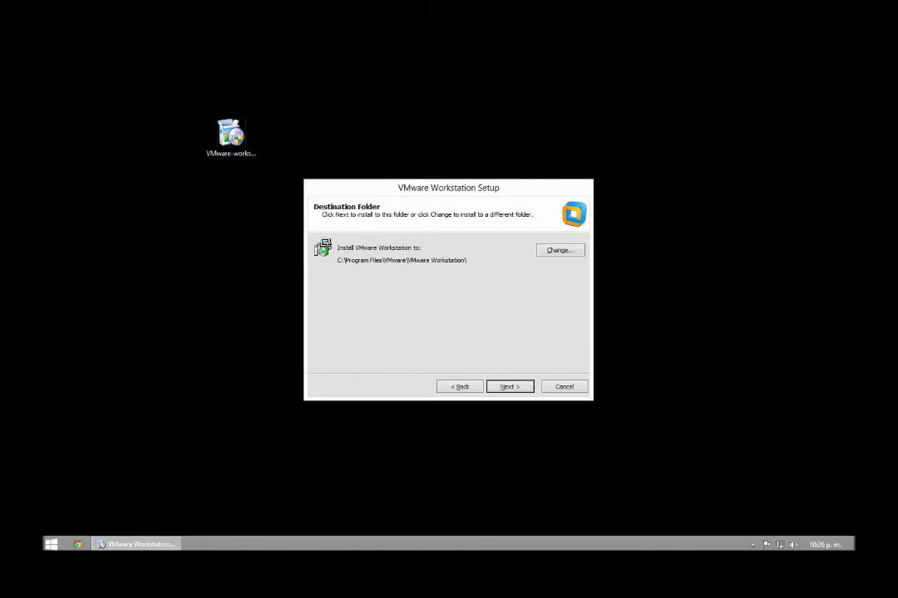
key("Return")
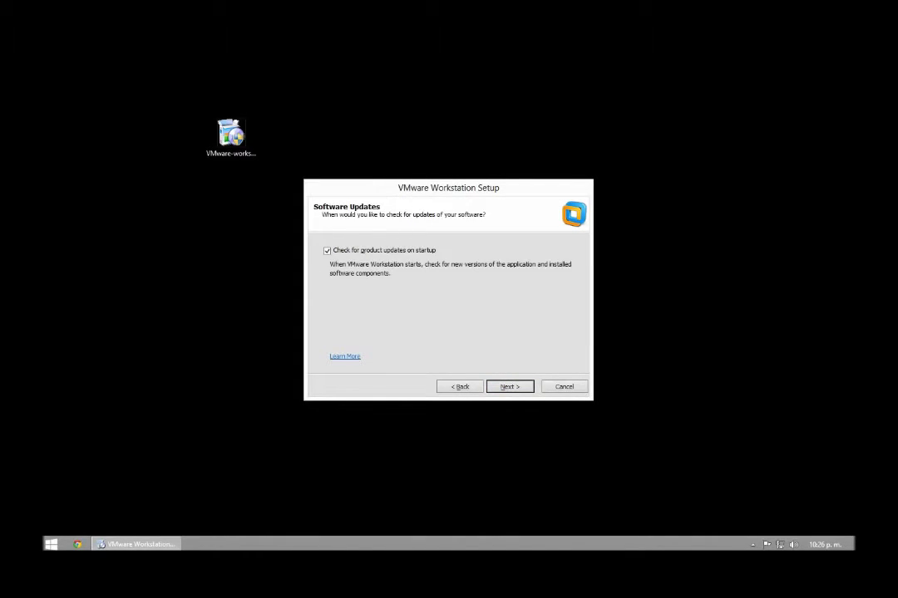
key("alt+p")
key("Return")
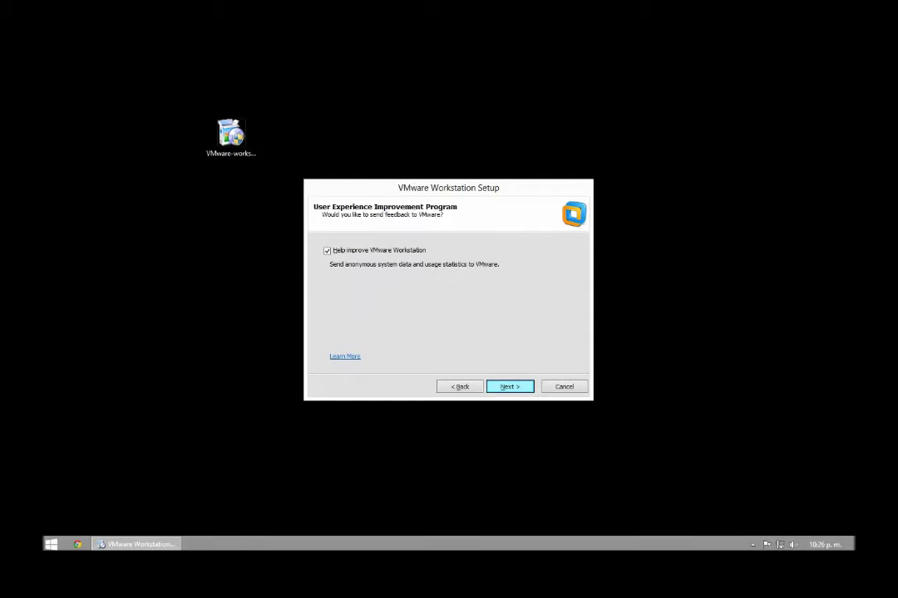
key("alt+h")
key("Return")
key("Return")
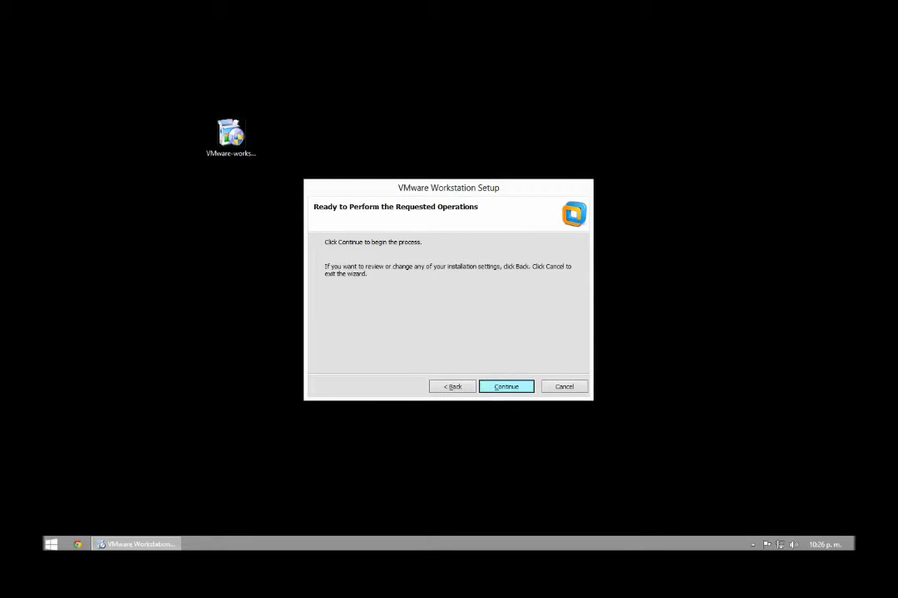
key("Return")
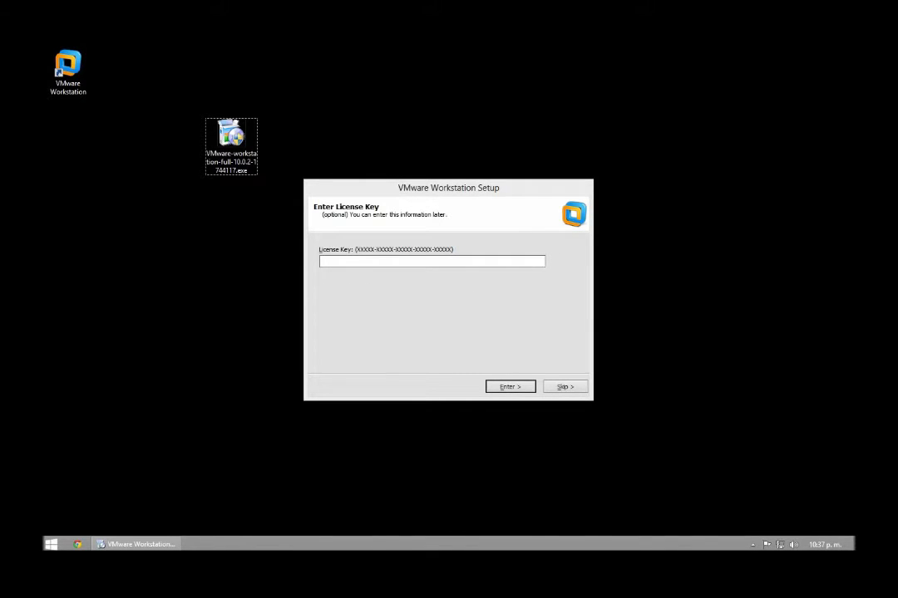
Step: Search Chrome for 'serial vmware workstation 10'
key("Return")
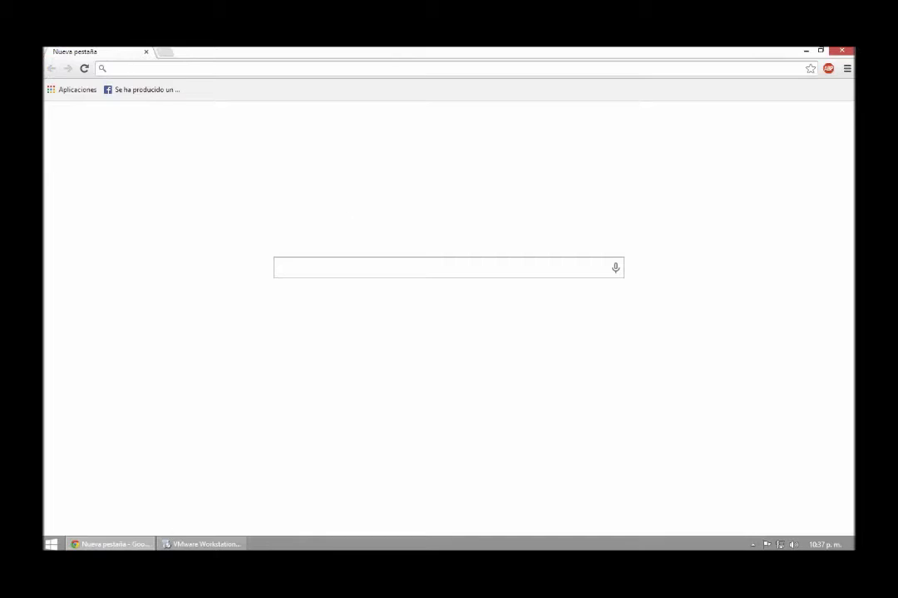
type("serial vm")
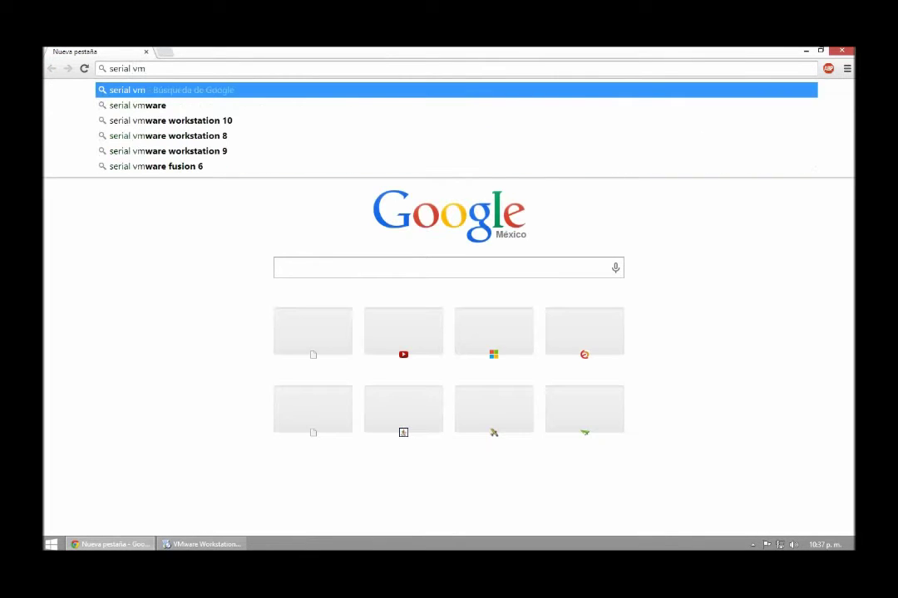
key("Down")
key("Down")
key("Return")
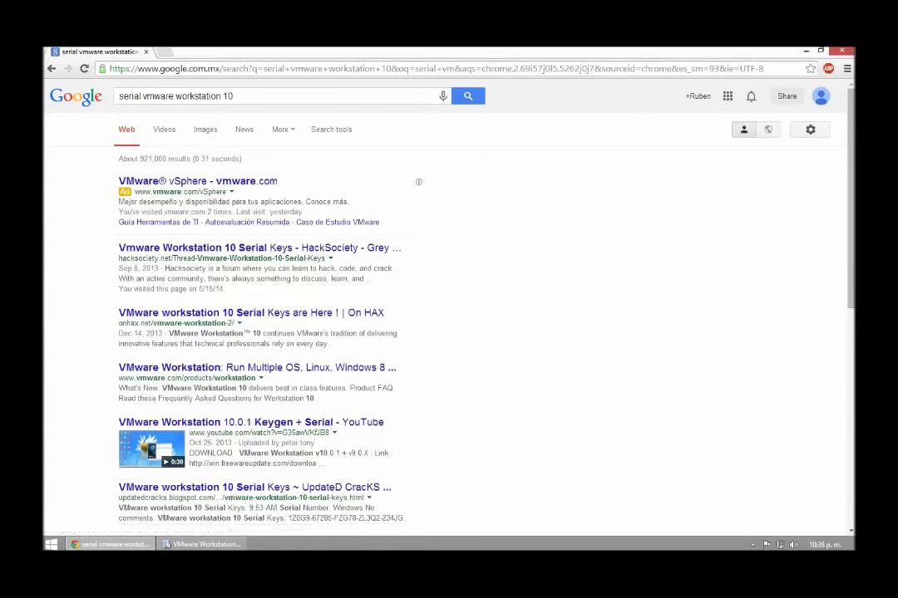
Step: Copy one license key from the HackSociety forum thread and return to the setup window
left_click(250, 248)
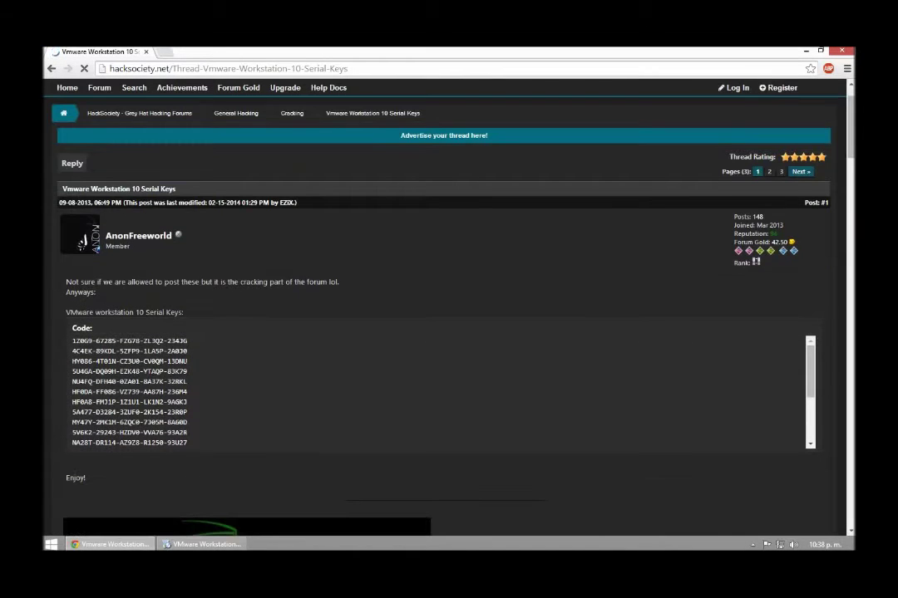
left_click_drag(167, 361, 72, 361)
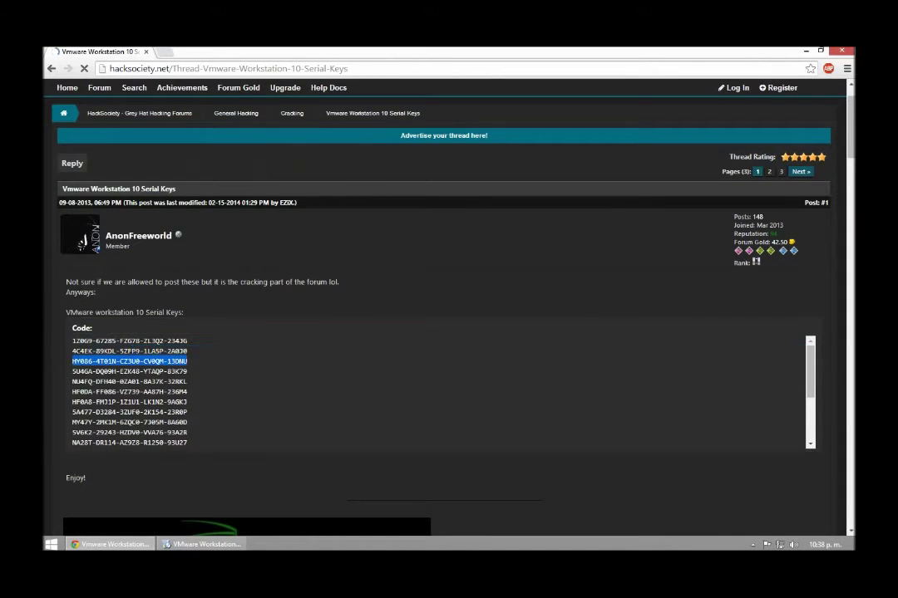
right_click(73, 362)
left_click(92, 371)
left_click(203, 544)
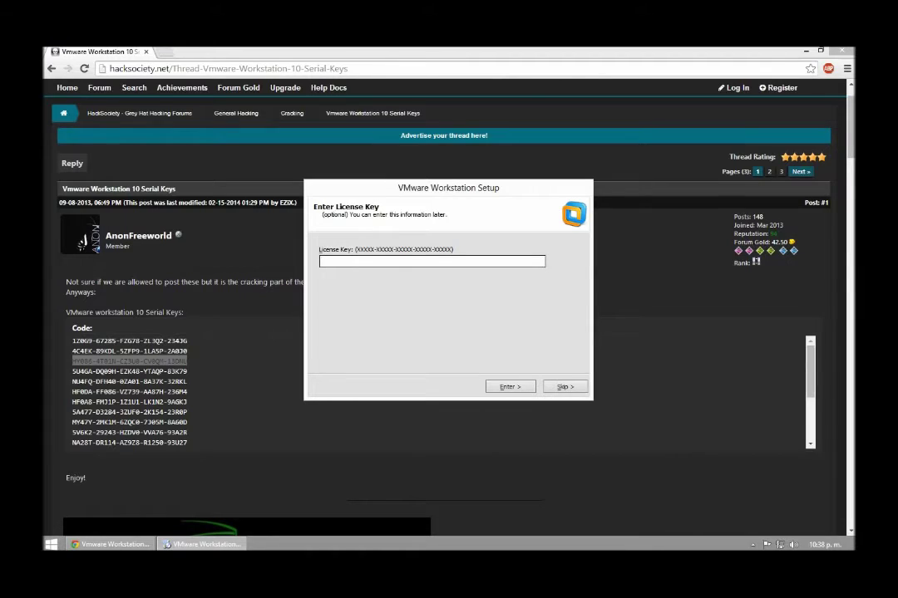
Step: Paste the copied license key and finish the setup wizard
key("ctrl+v")
key("Return")
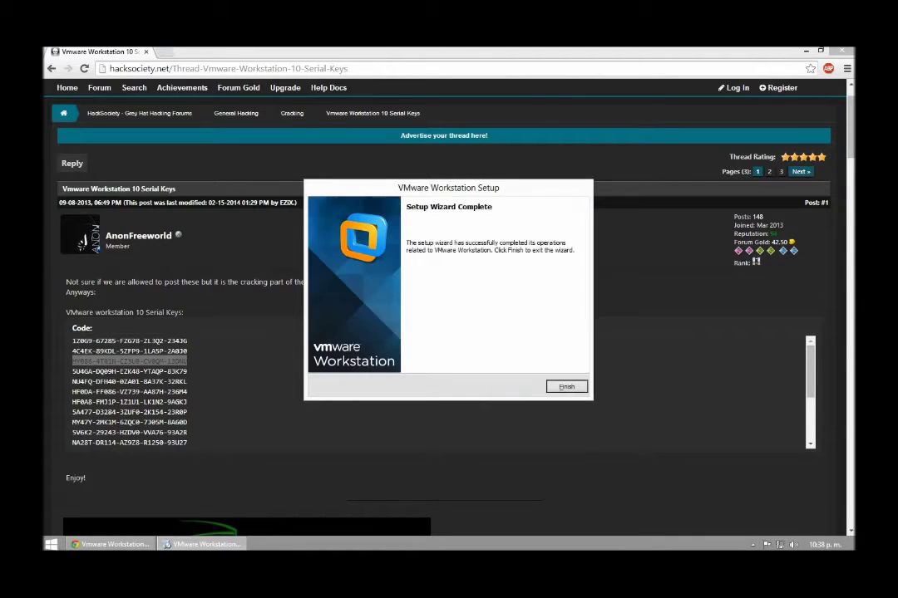
key("Return")
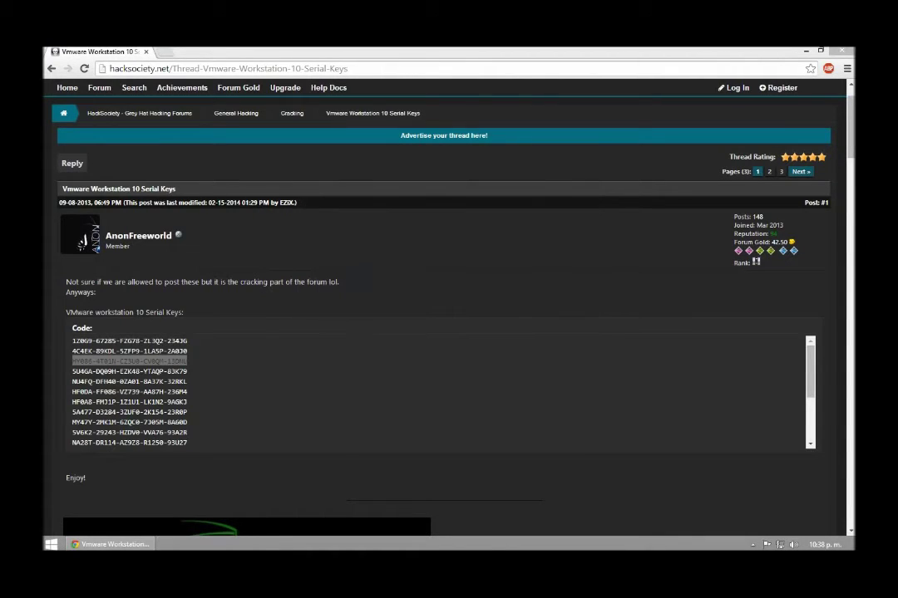
Step: Permanently delete the installer file from the desktop and move the VMware Workstation shortcut lower
key("super+d")
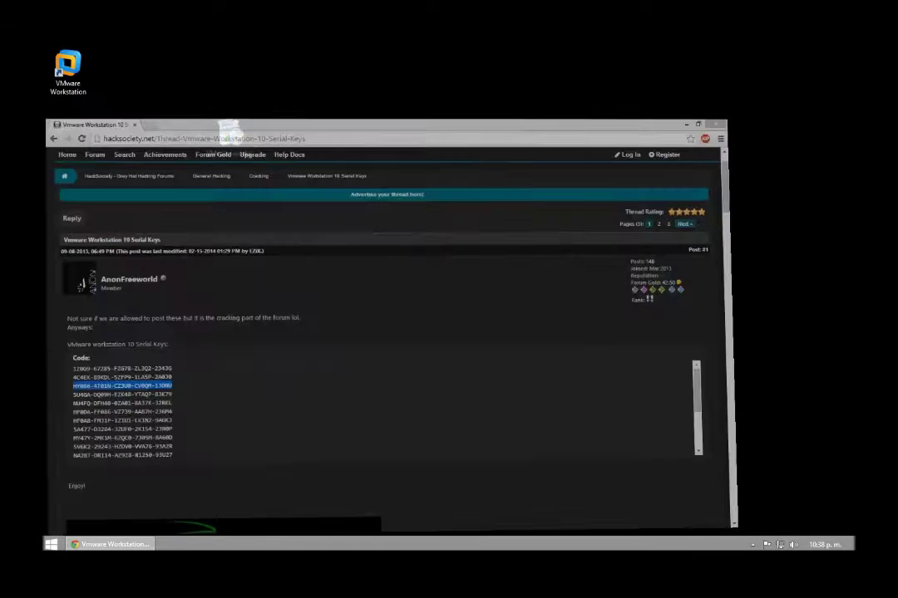
left_click(231, 137)
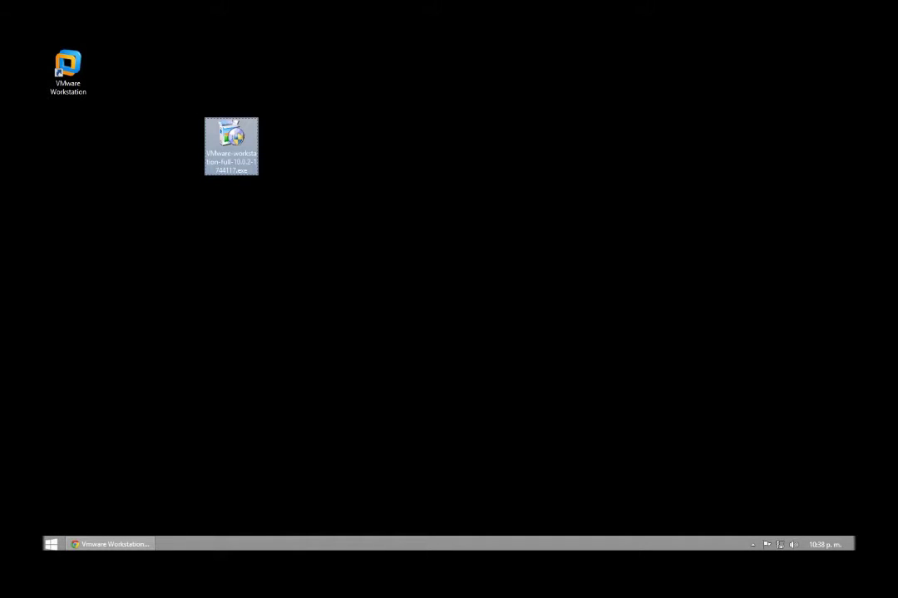
key("shift+Delete")
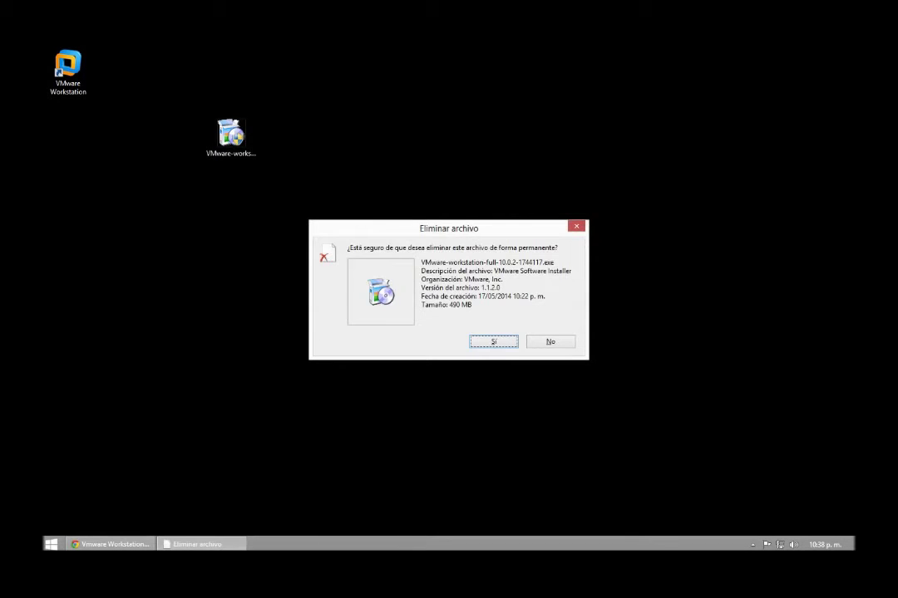
key("Return")
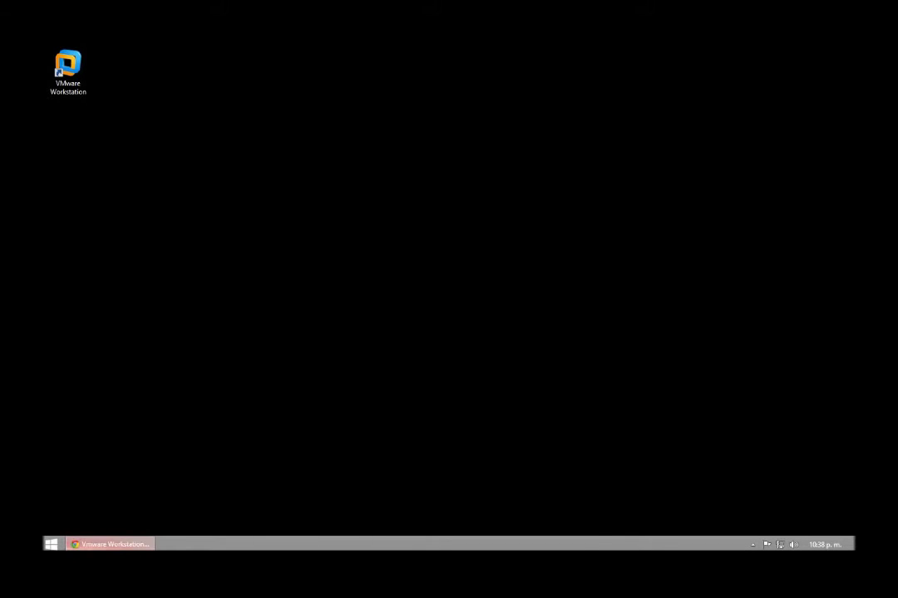
left_click_drag(69, 72, 177, 213)
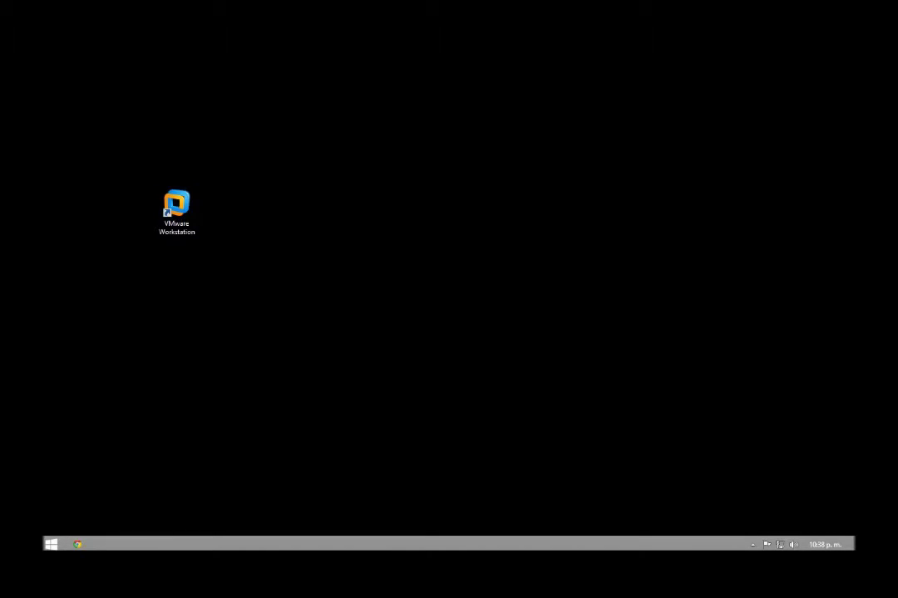
Step: Launch VMware Workstation from its desktop shortcut and reposition its window
double_click(176, 208)
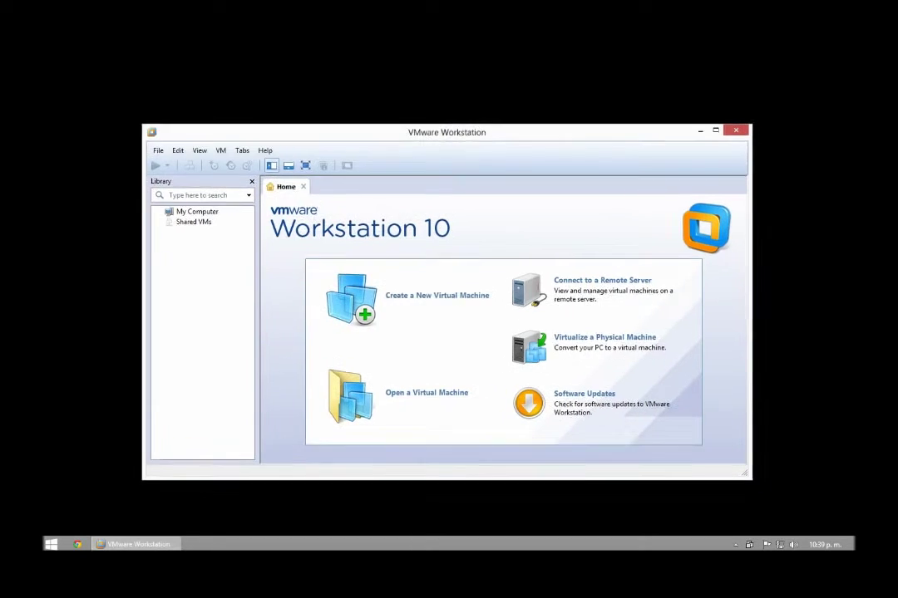
left_click_drag(415, 132, 371, 101)
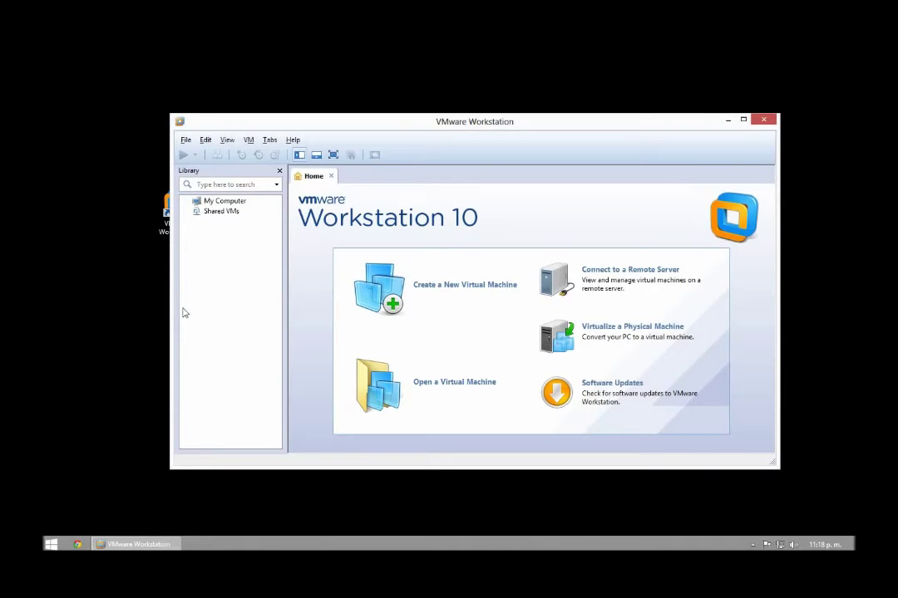
left_click_drag(425, 132, 239, 98)
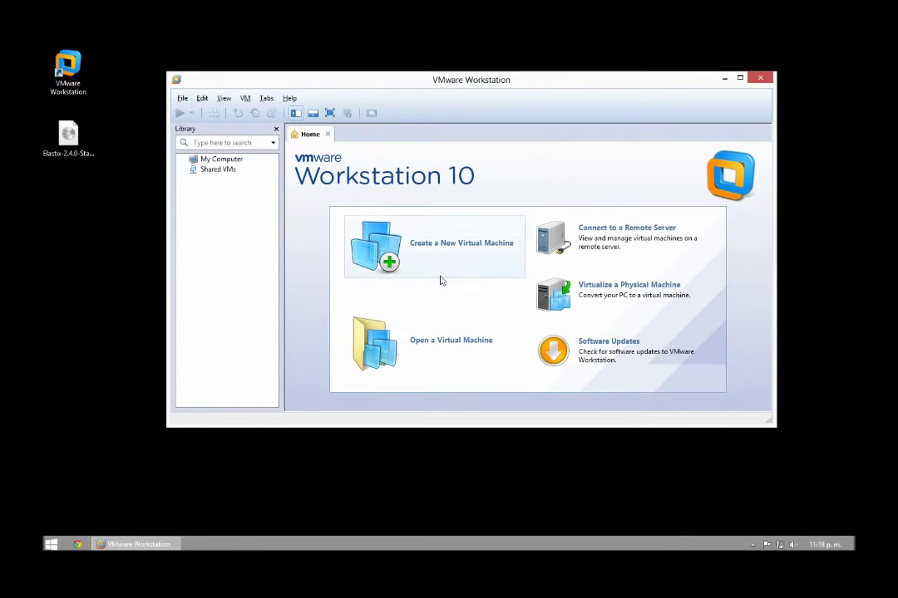
Step: Start a custom Workstation 10.0 VM, install OS later, guest Other/Other, named Other
left_click(427, 248)
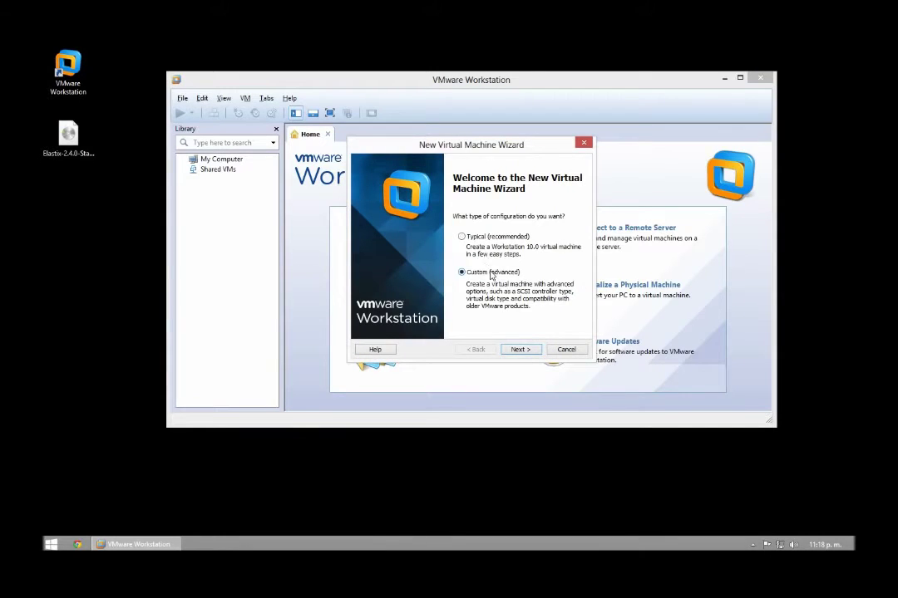
left_click(518, 350)
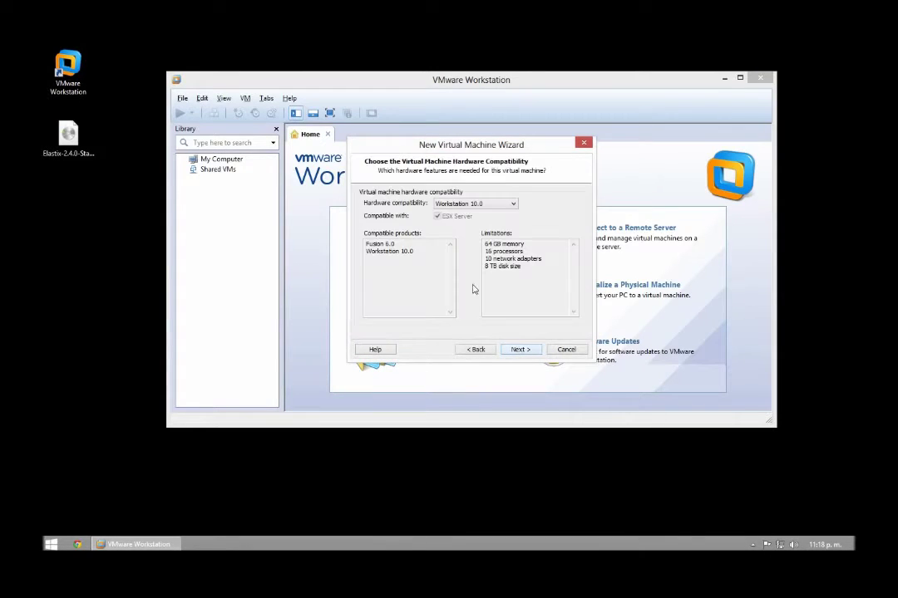
left_click(519, 350)
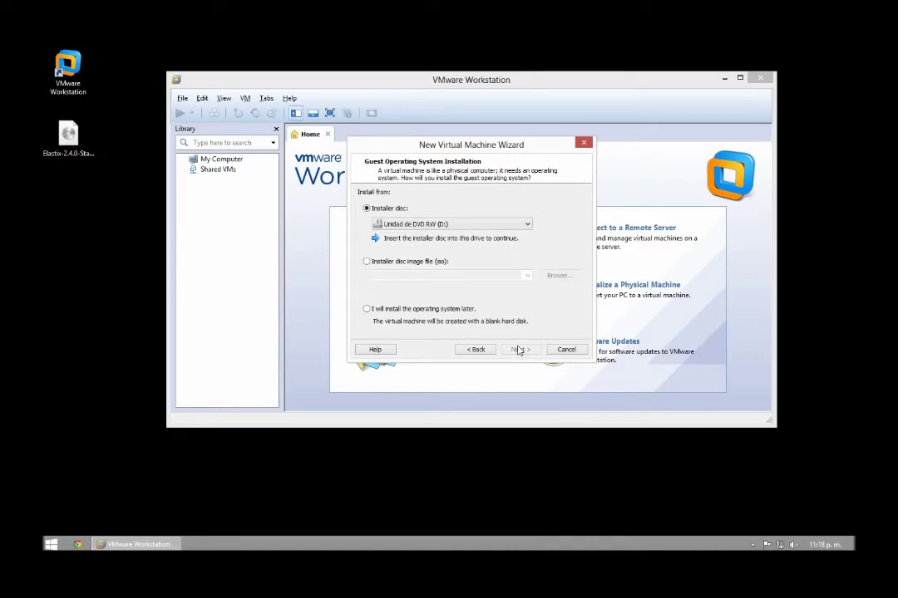
left_click(366, 309)
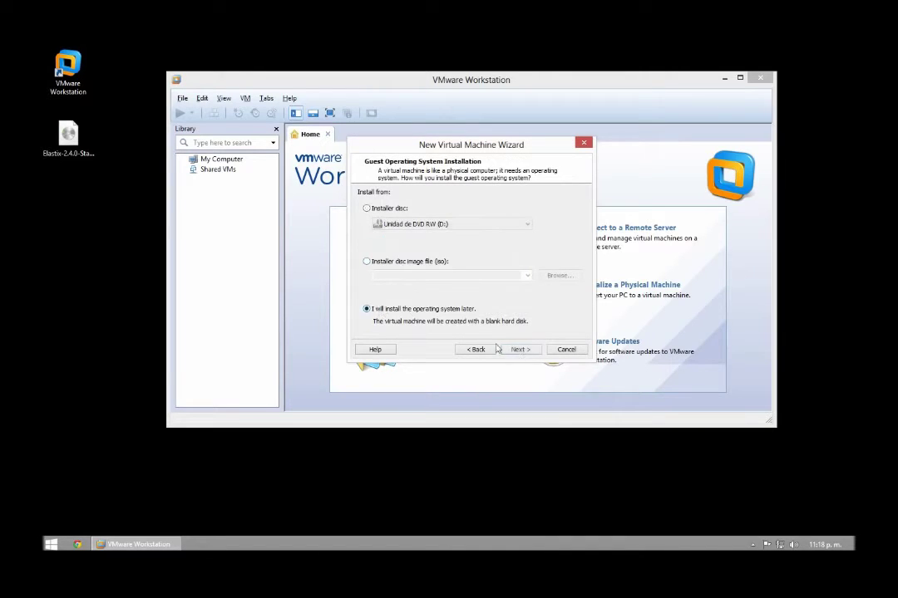
left_click(520, 350)
left_click(368, 251)
left_click(412, 284)
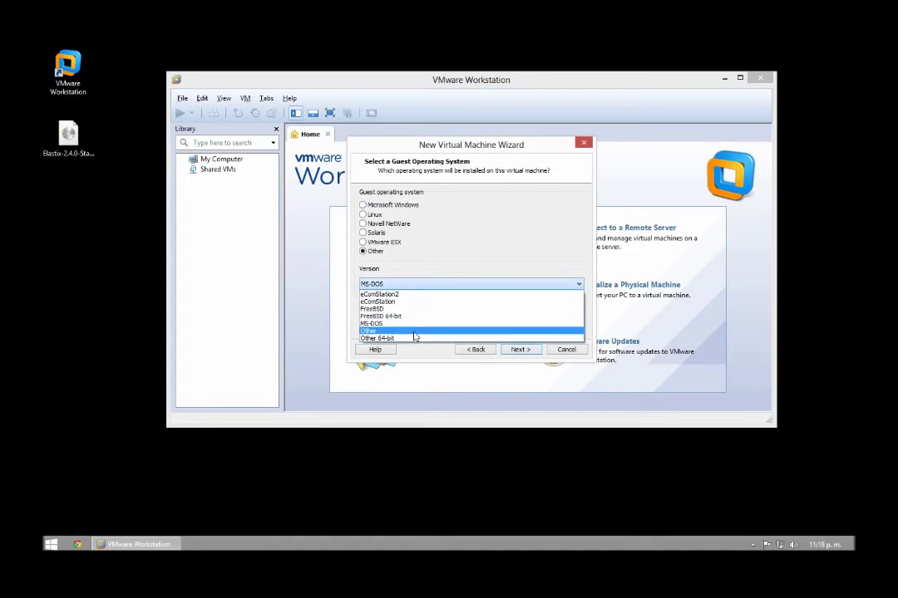
left_click(413, 332)
left_click(519, 350)
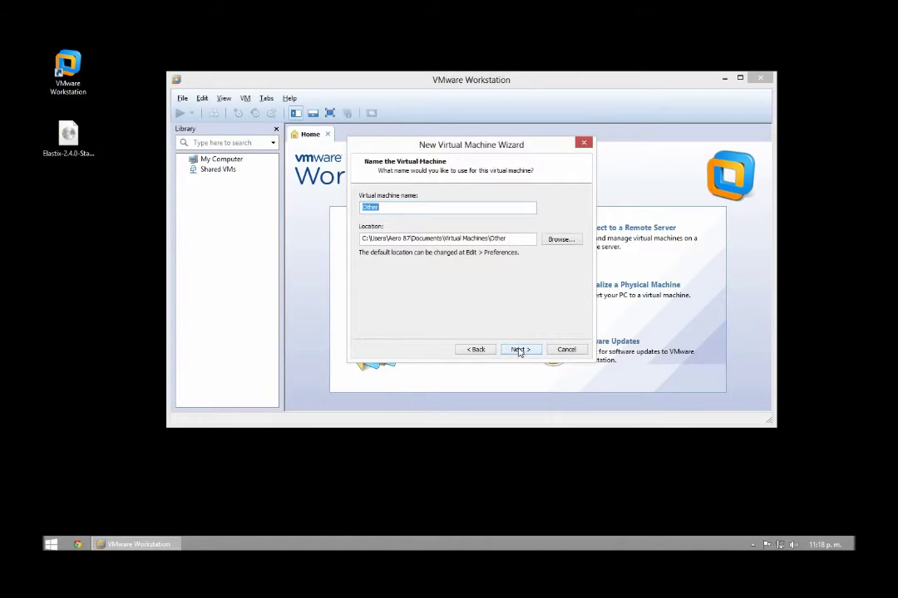
left_click(519, 350)
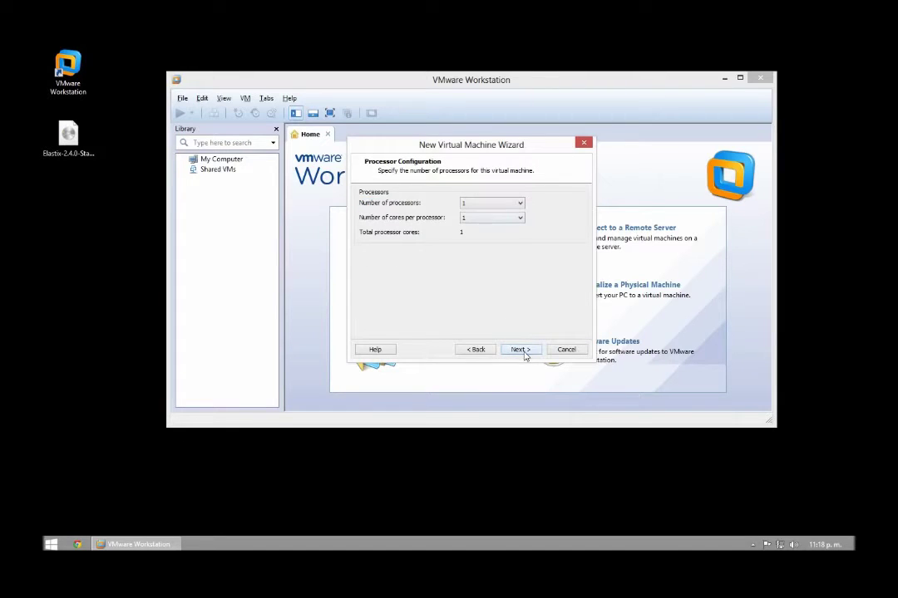
Step: Give it one processor, 512 MB, NAT, BusLogic, a new 30 GB split IDE disk, and create it
left_click(522, 349)
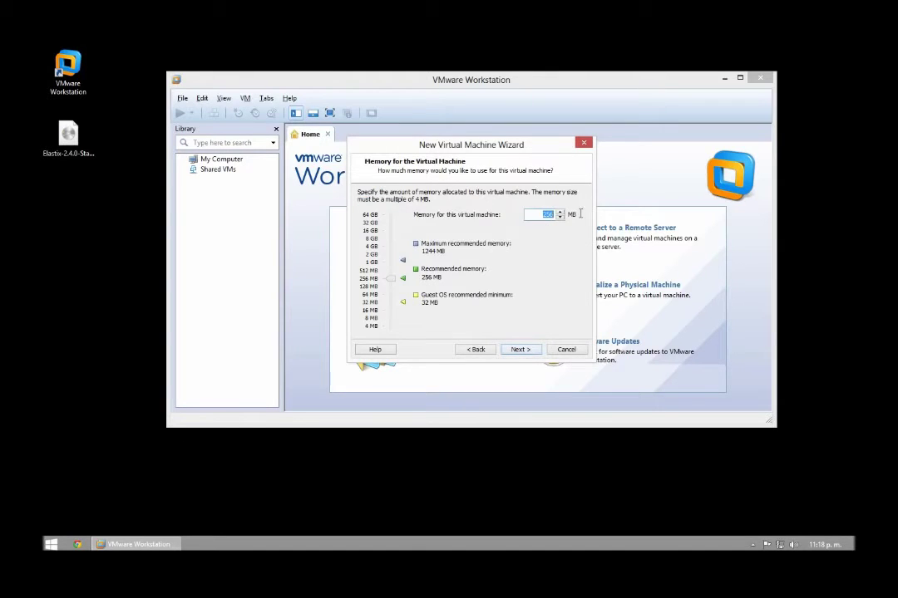
type("512")
left_click(528, 351)
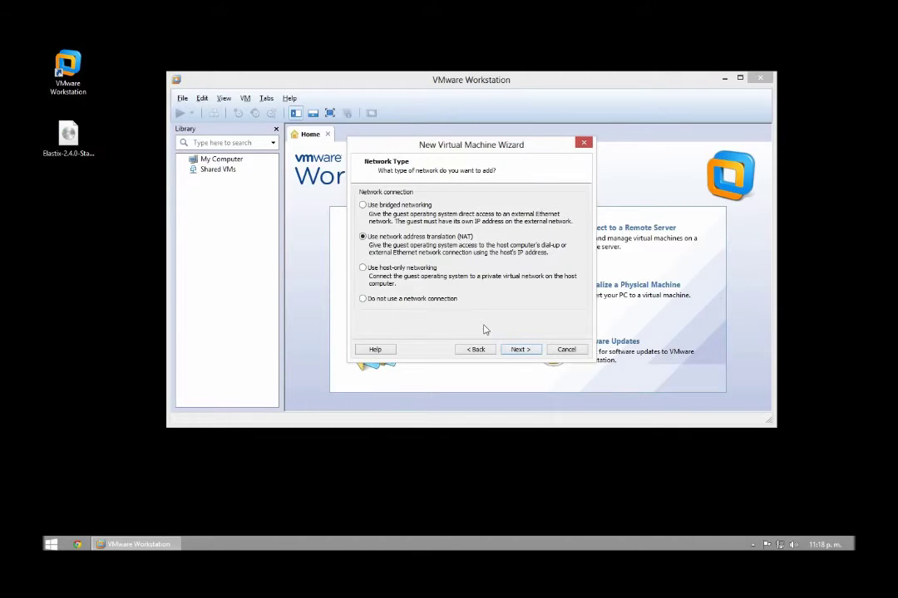
left_click(517, 351)
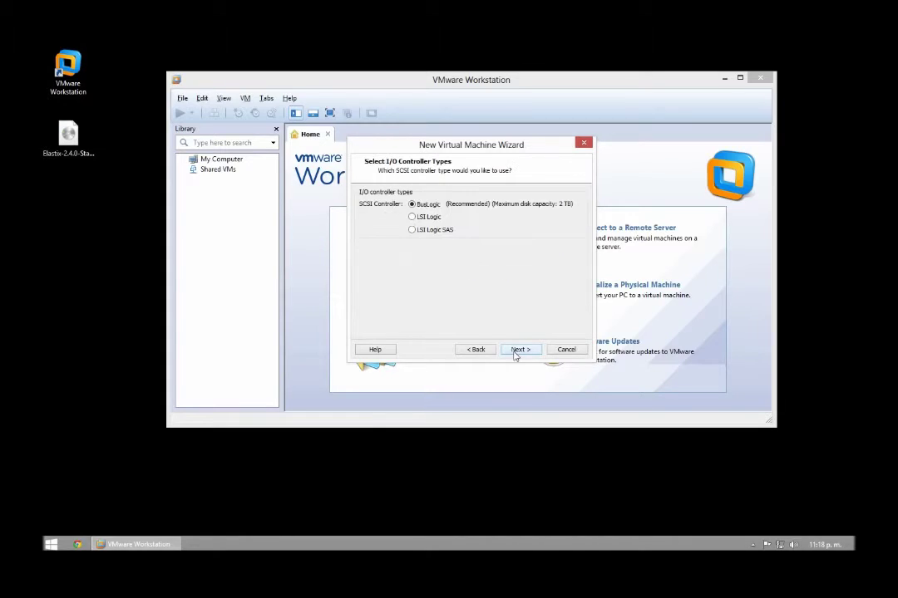
left_click(519, 350)
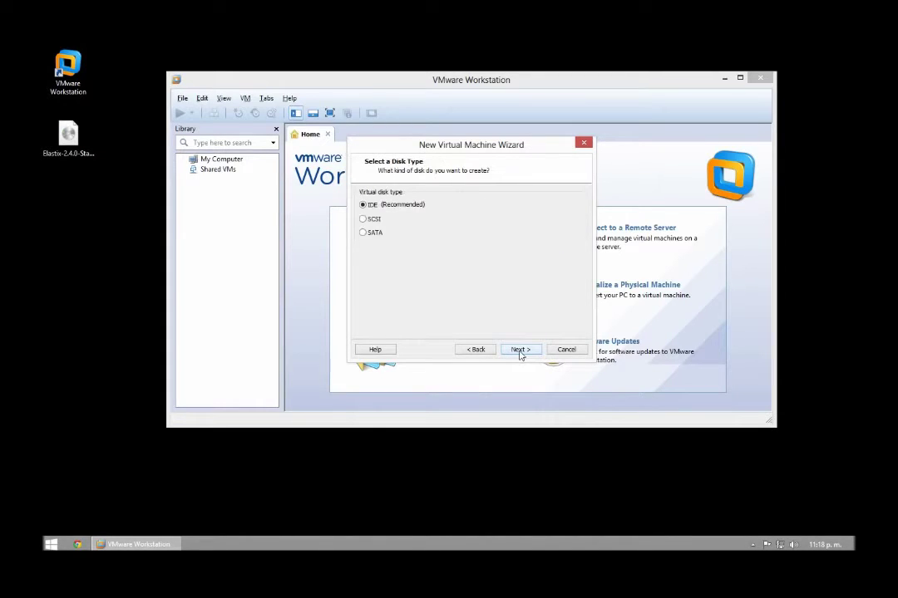
left_click(520, 349)
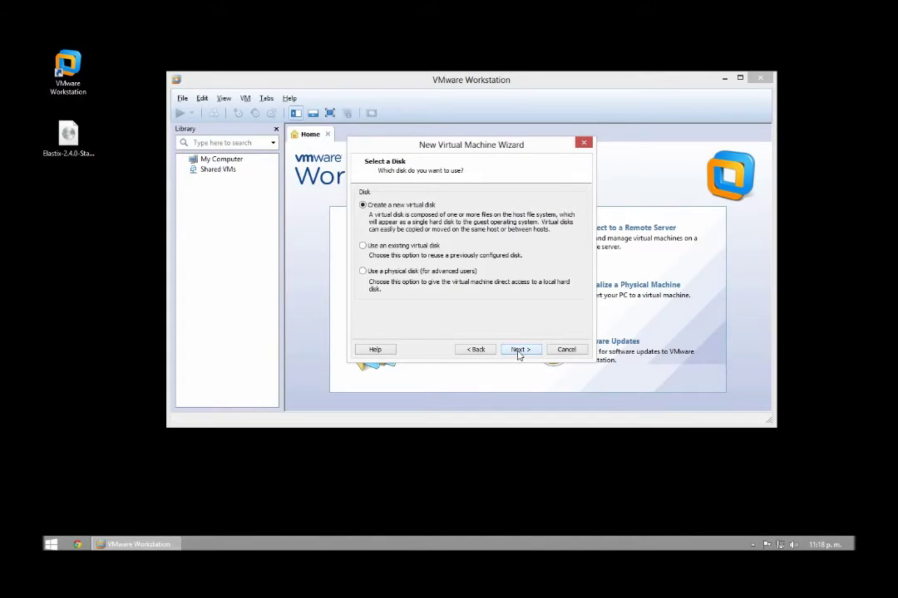
left_click(519, 350)
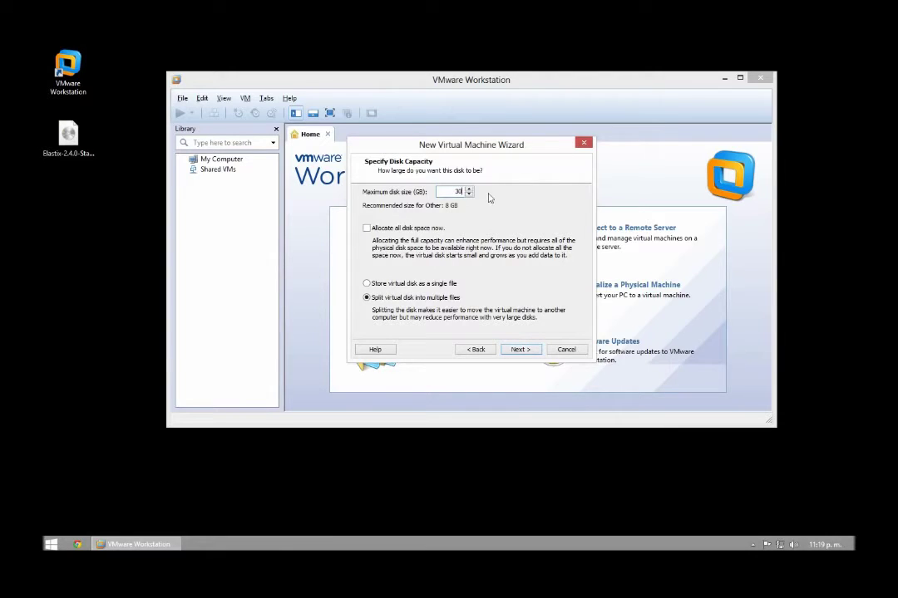
left_click(522, 350)
left_click(517, 349)
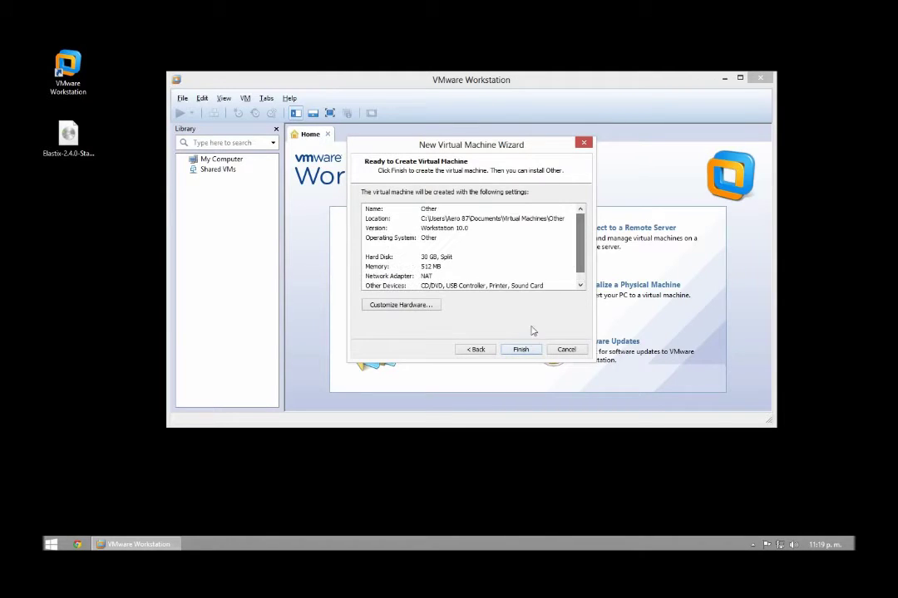
left_click(521, 350)
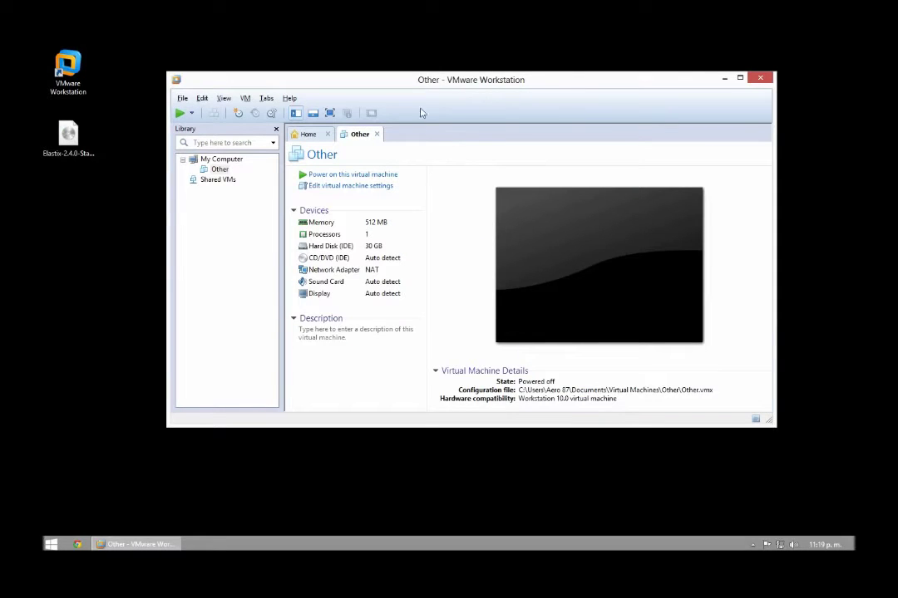
Step: Point the CD/DVD (IDE) drive to the desktop's Elastix-2.4.0-Stable-i386-bin-04Feb2013.iso image
double_click(332, 258)
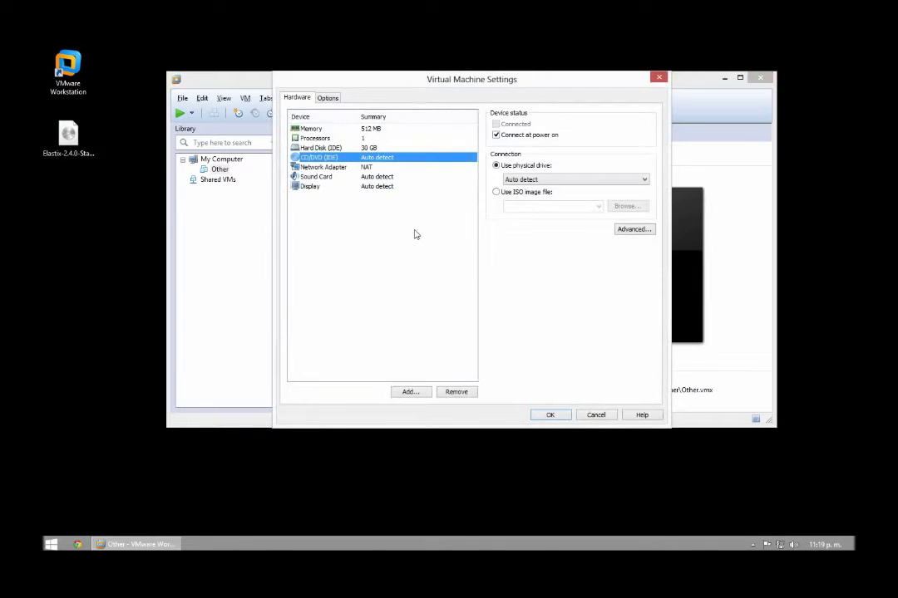
left_click(499, 196)
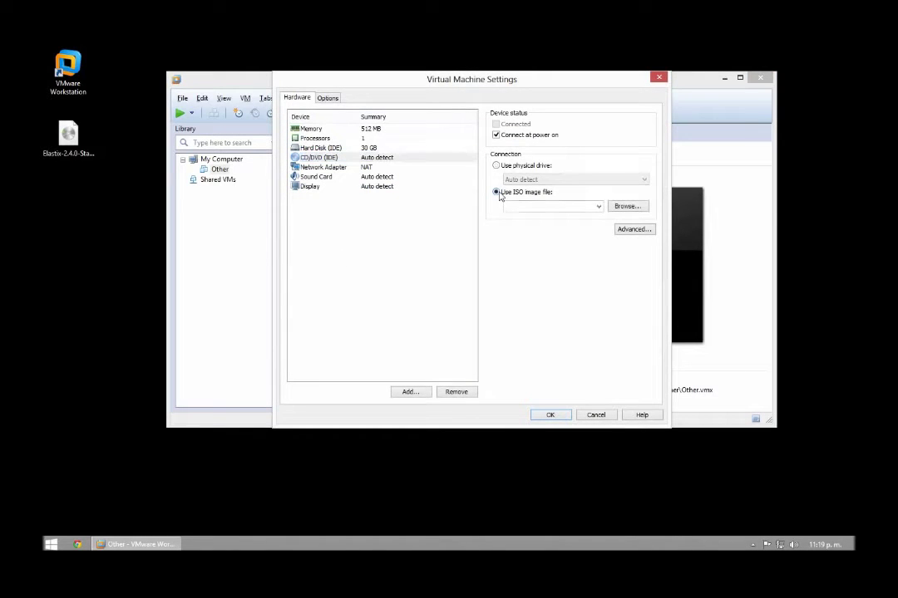
left_click(624, 209)
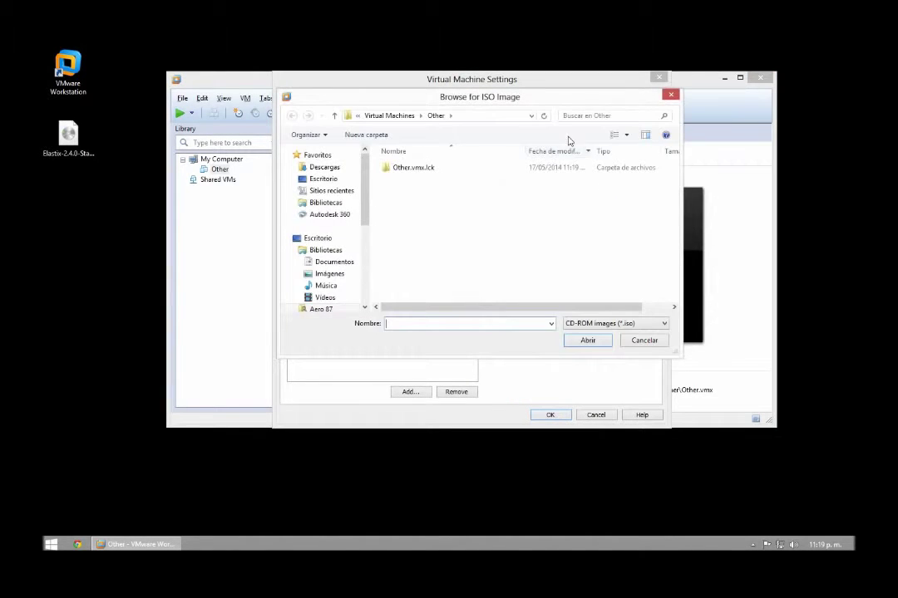
left_click_drag(526, 102, 389, 165)
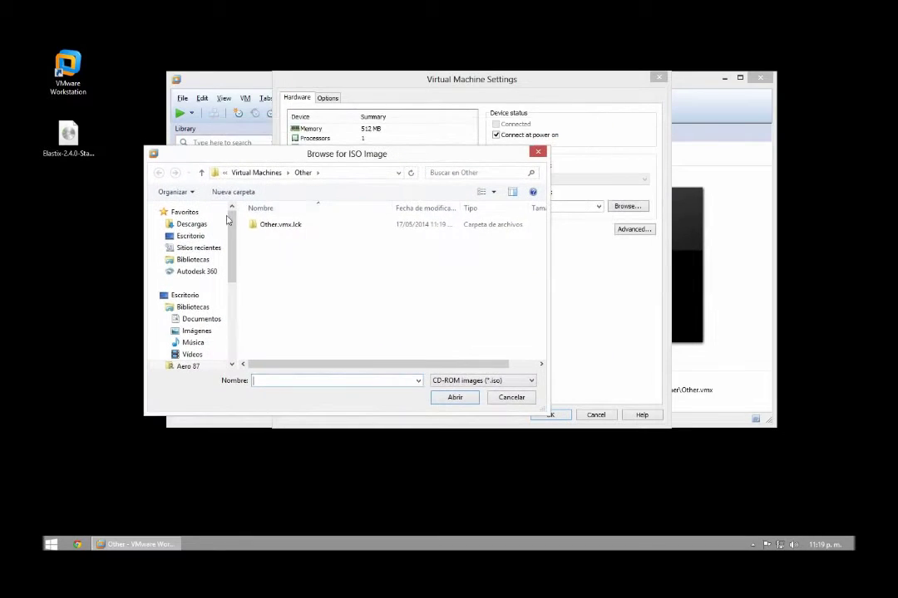
left_click(190, 236)
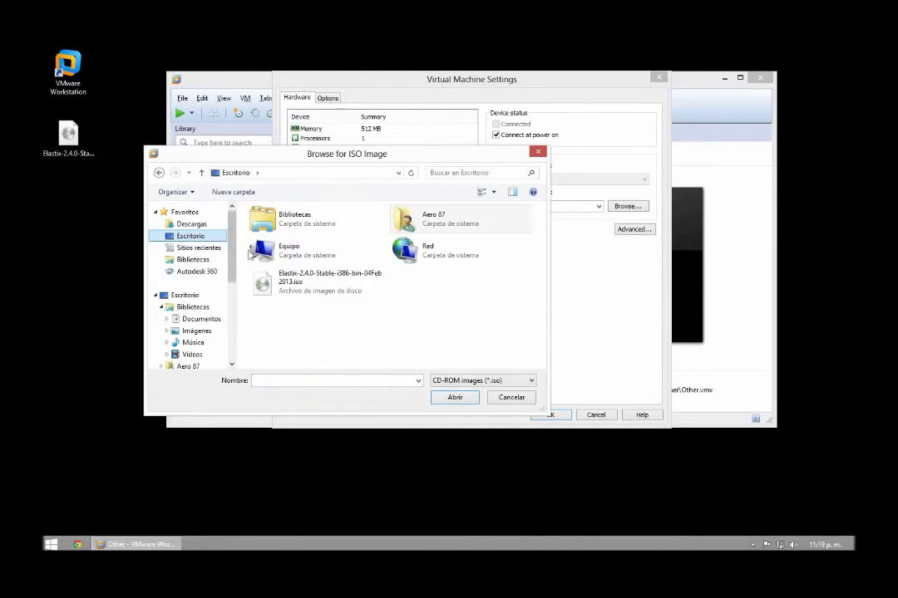
left_click(299, 282)
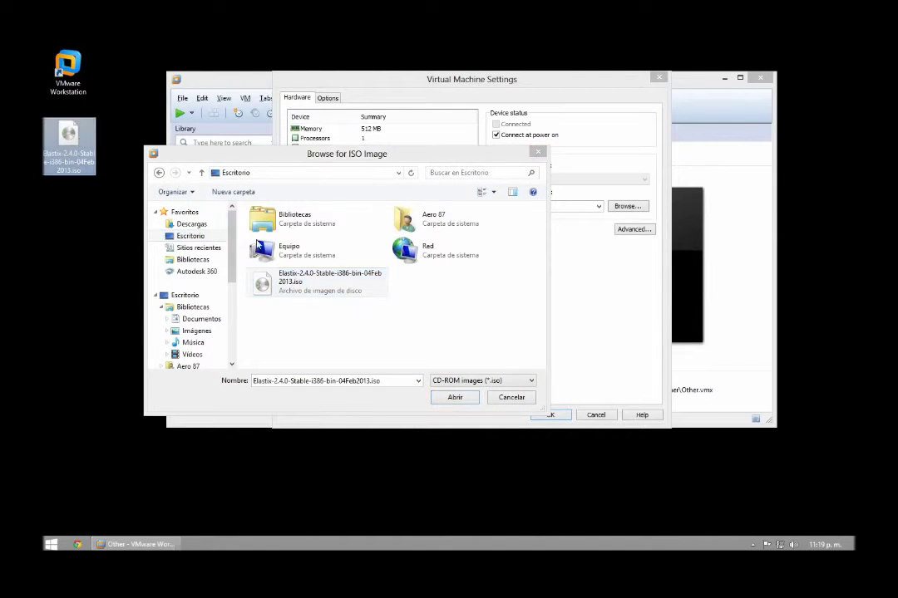
double_click(295, 282)
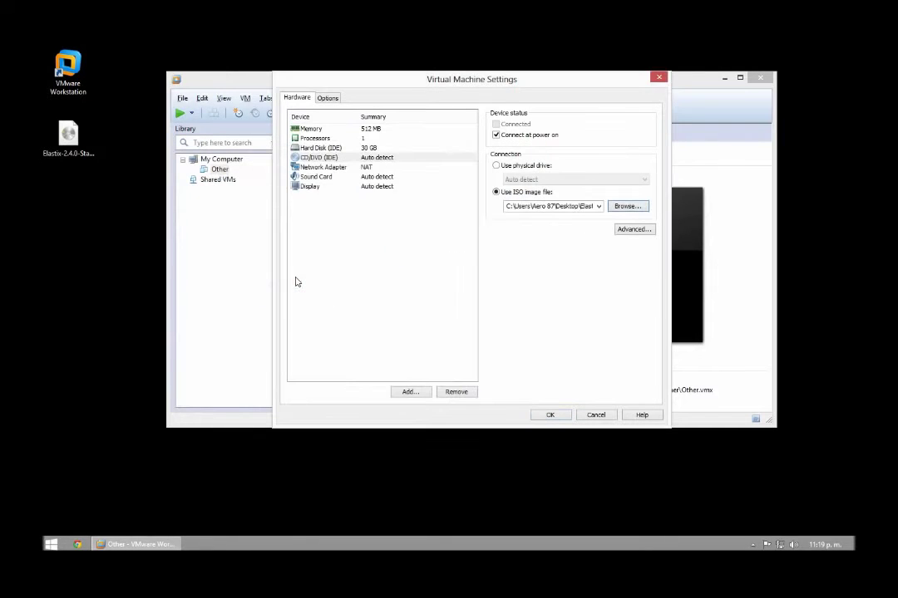
left_click(552, 416)
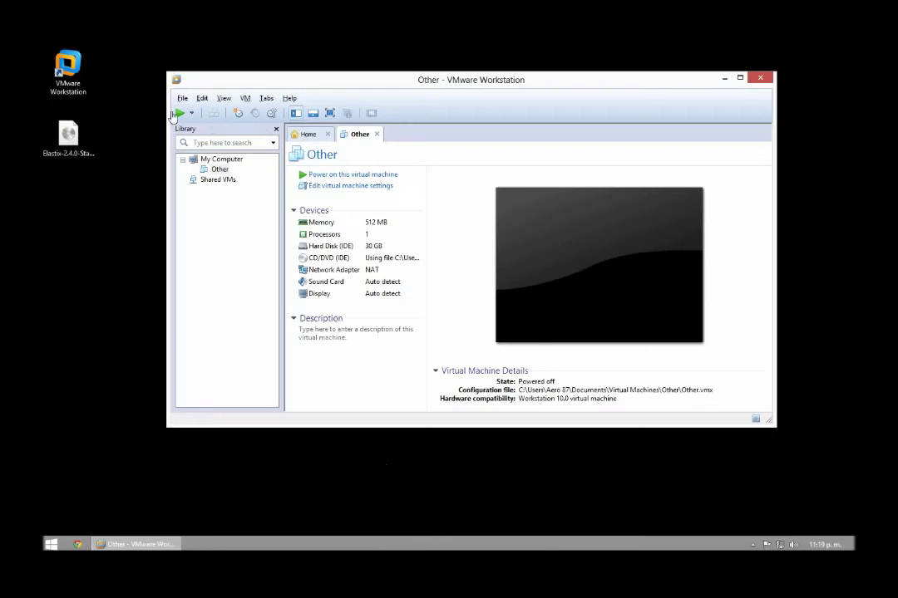
Step: Power on the Other VM and start the Elastix installer at the boot prompt
left_click(178, 115)
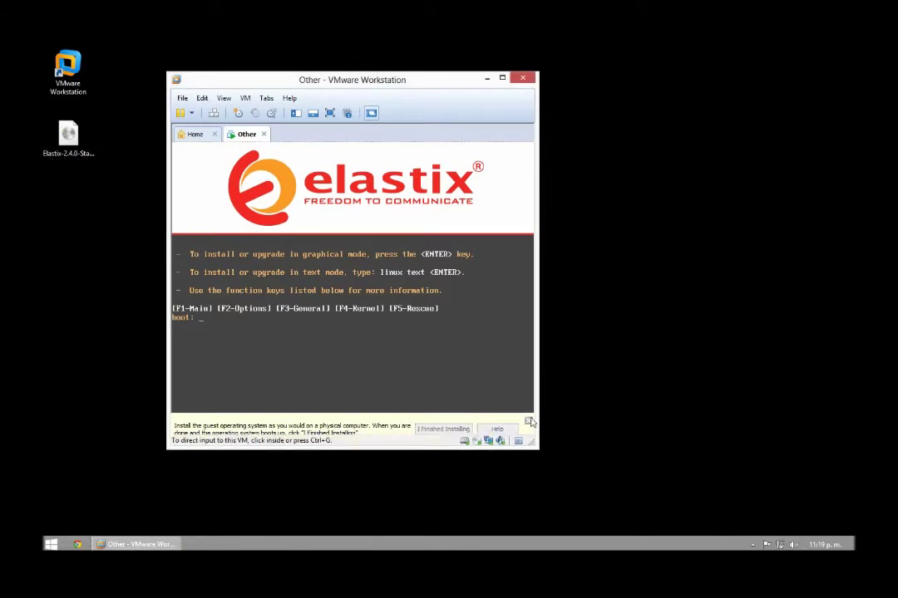
left_click(529, 422)
left_click(427, 355)
key("Return")
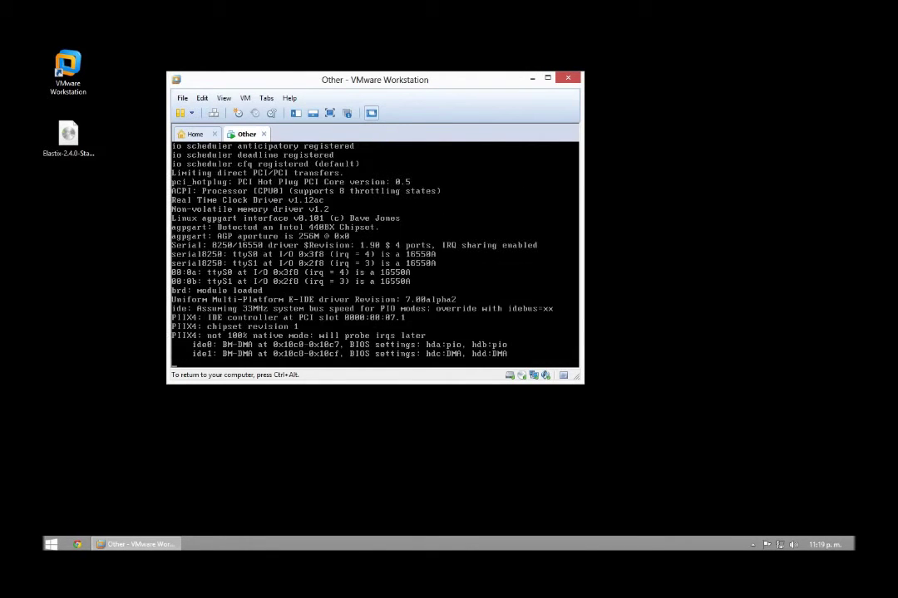
key("ctrl+alt")
left_click_drag(419, 86, 483, 133)
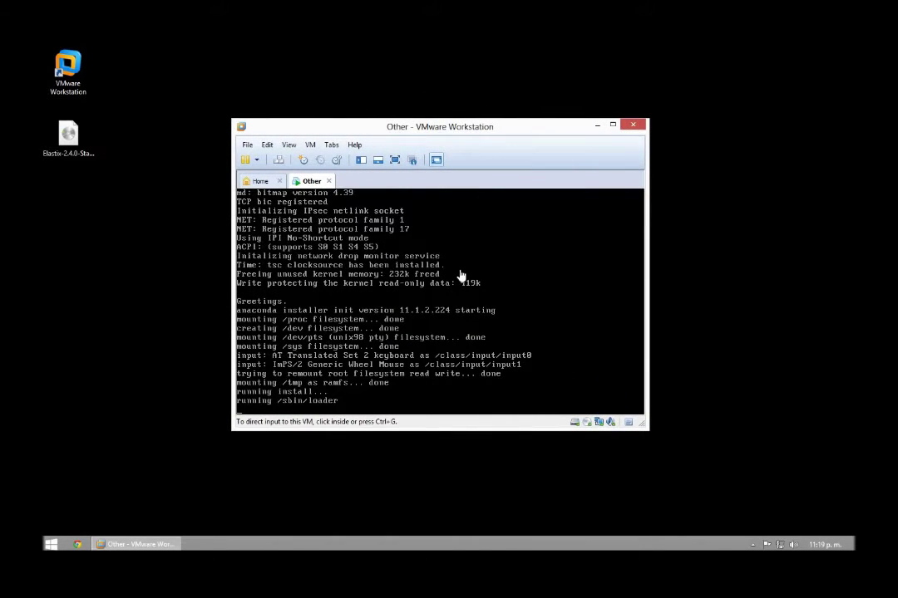
left_click(461, 275)
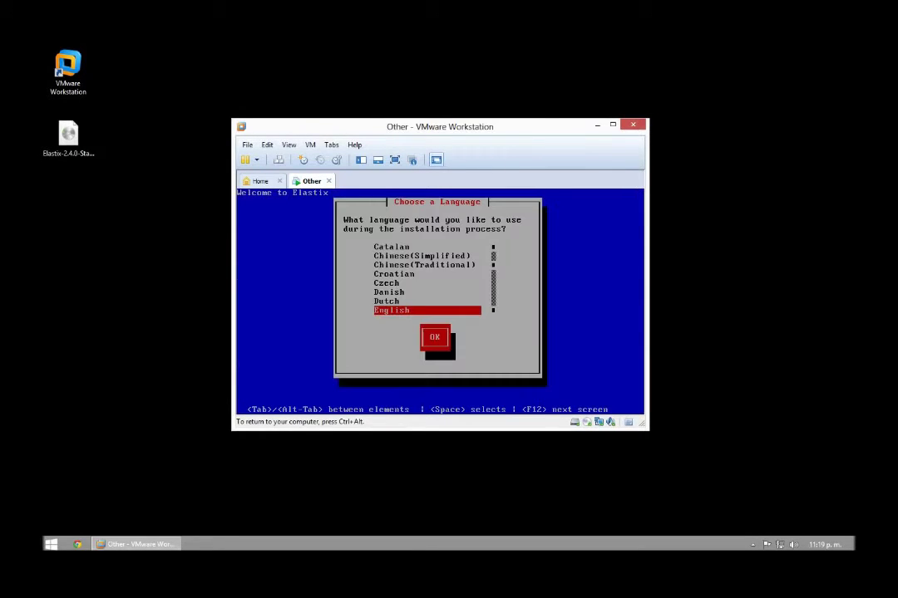
Step: Choose Spanish as installer language and agree to initialize the disk
key("Down")
key("Down")
key("Down")
key("Down")
key("Down")
key("Down")
key("Down")
key("Down")
key("Down")
key("Down")
key("Down")
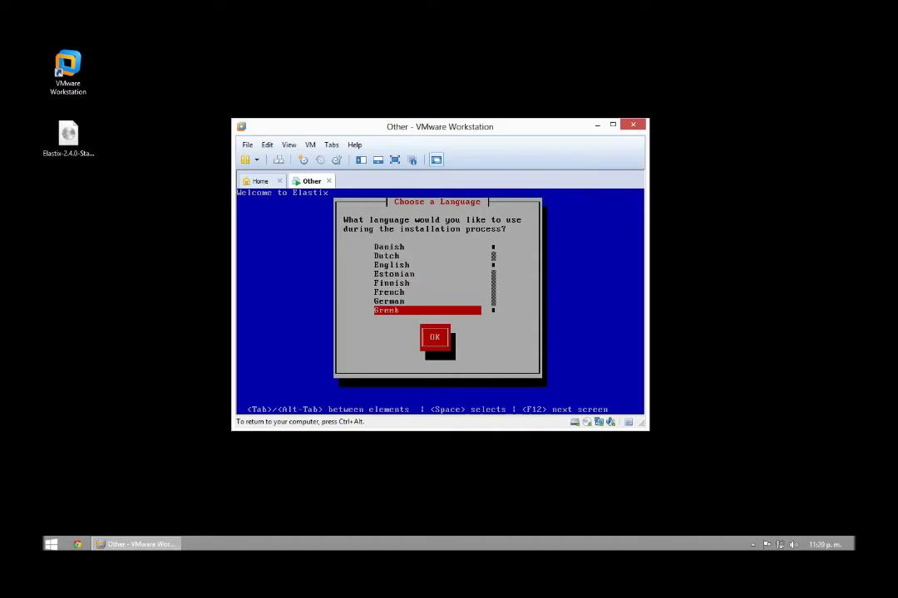
key("Down")
key("Down")
key("Down")
key("Down")
key("Down")
key("Down")
key("Down")
key("Down")
key("Down")
key("Down")
key("Down")
key("Down")
key("Down")
key("Down")
key("Down")
key("Down")
key("Down")
key("Down")
key("Down")
key("Down")
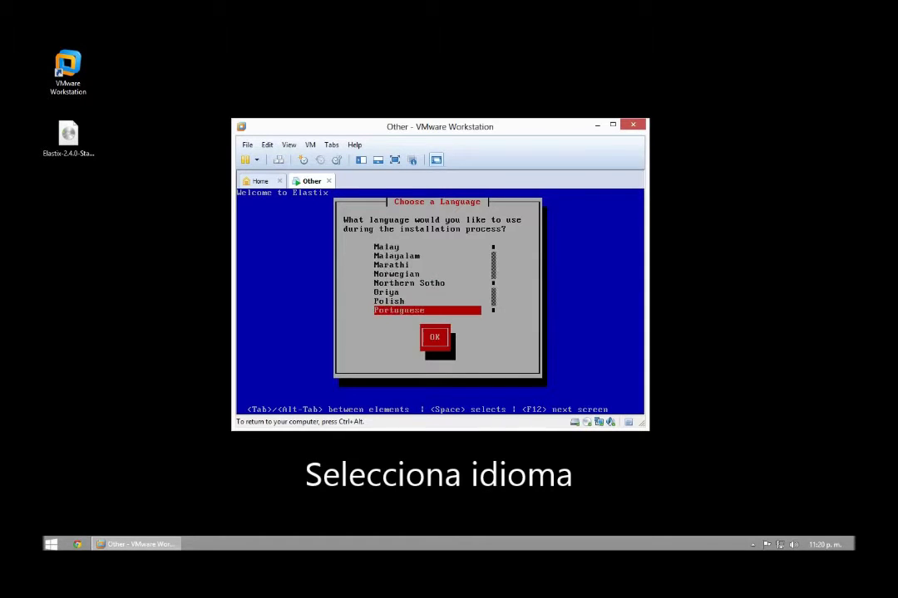
key("Up")
key("Up")
key("Up")
key("Down")
key("Up")
key("Return")
key("Return")
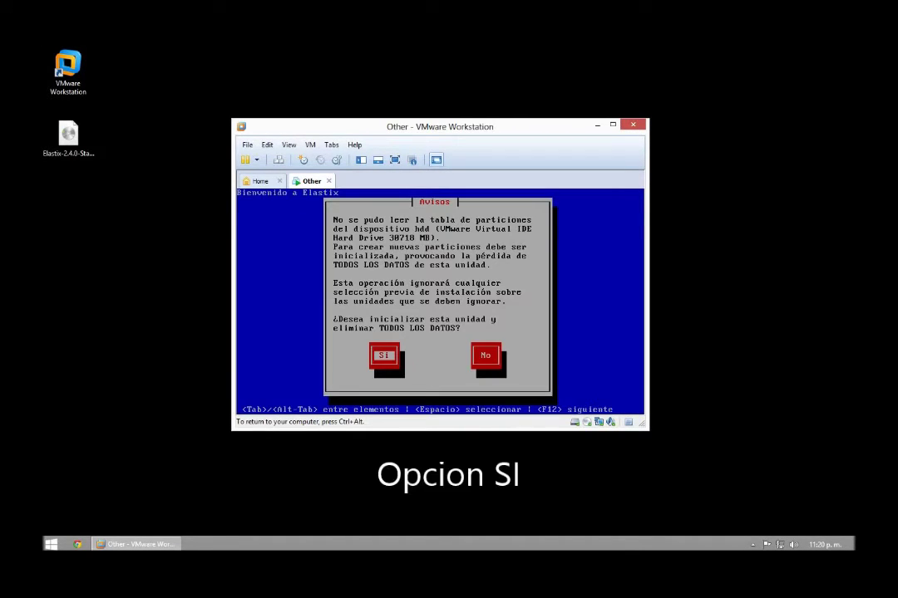
key("Return")
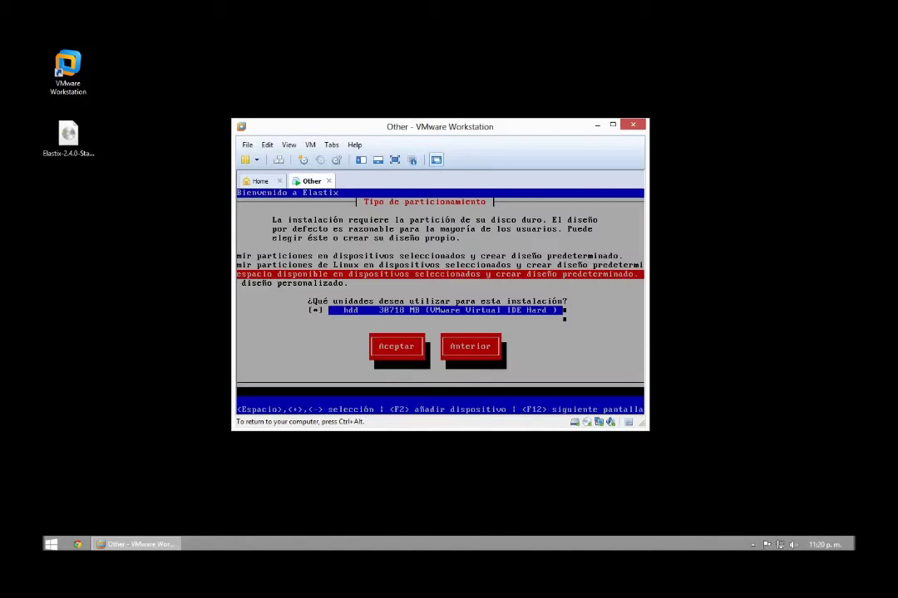
Step: Remove all partitions with the default layout, confirm erasing hdd, and skip the layout review
key("Up")
key("Up")
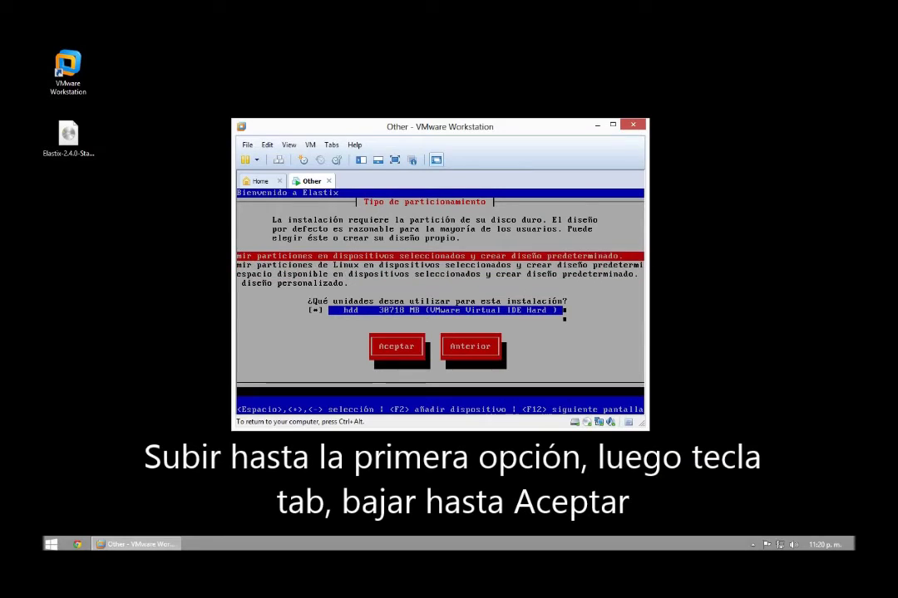
key("Tab")
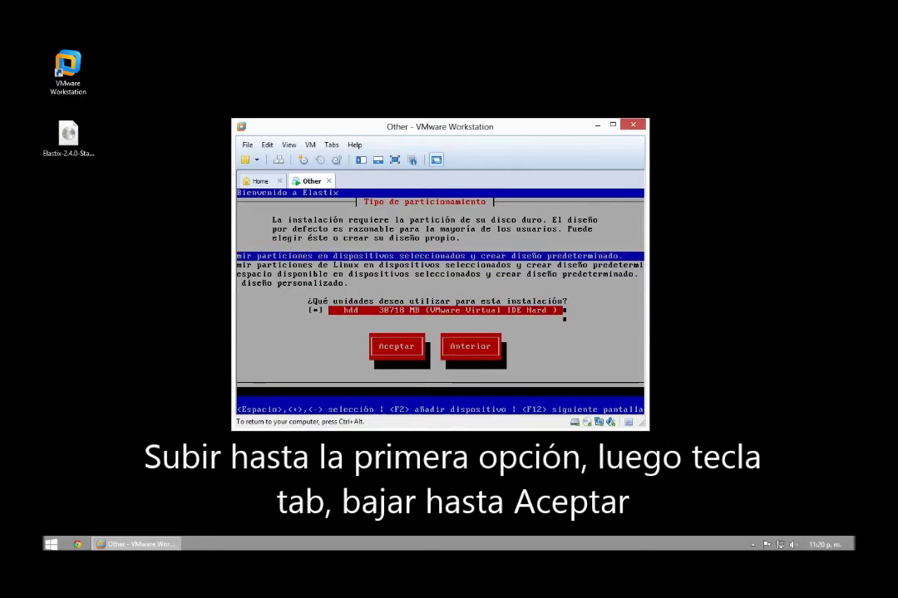
key("Tab")
key("Return")
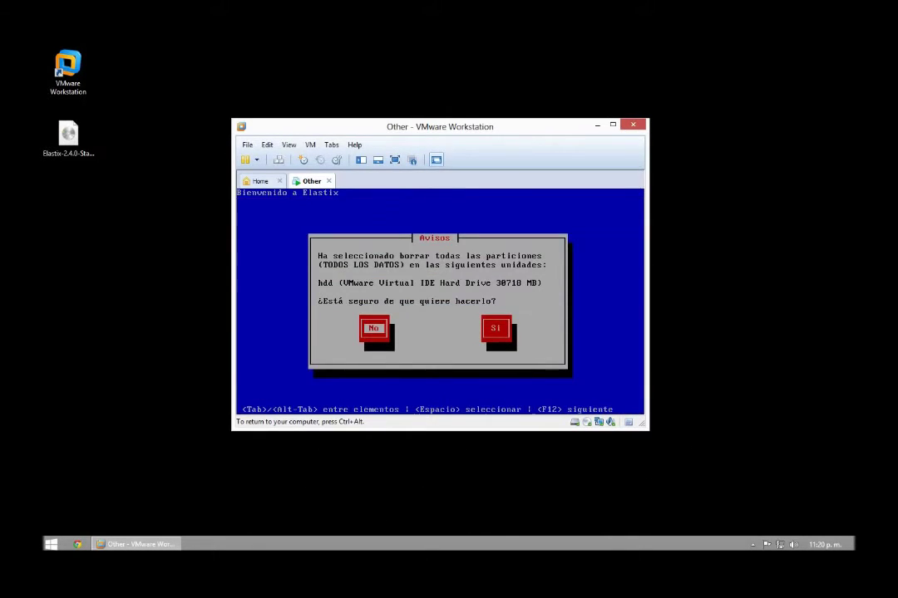
key("Tab")
key("Return")
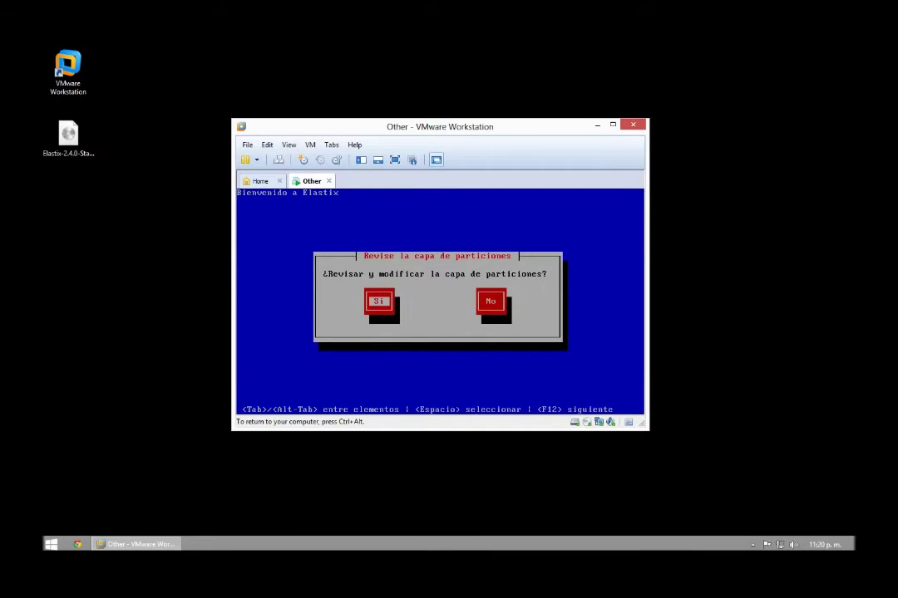
key("Tab")
key("Return")
key("Tab")
key("Return")
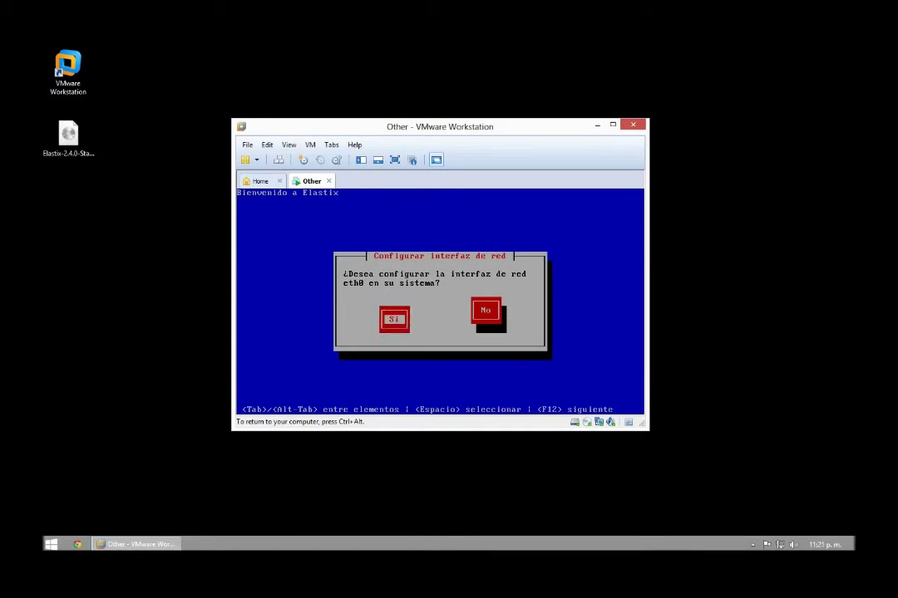
Step: Keep IPv4 enabled for eth0 and choose manual TCP/IP configuration
key("Tab")
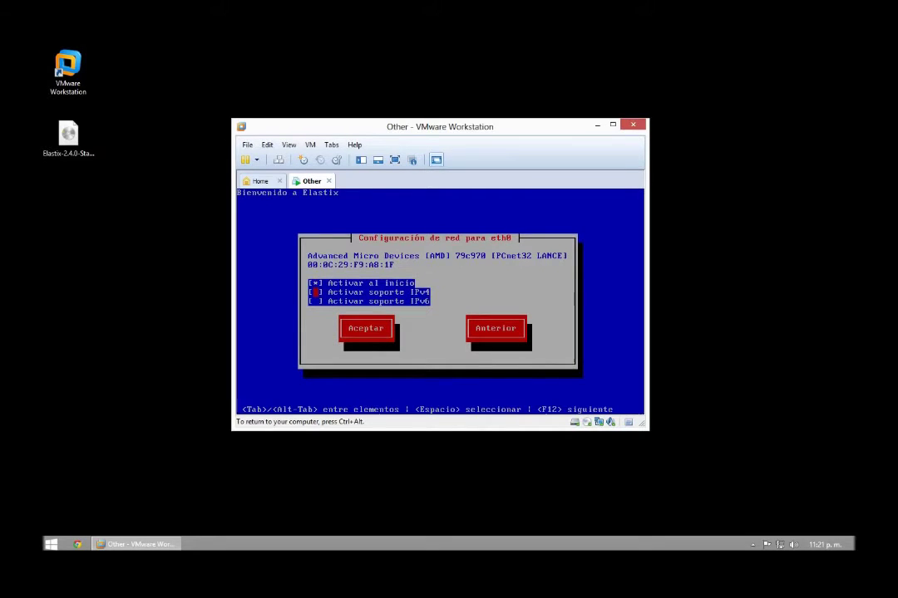
key("Up")
key("Tab")
key("Tab")
key("Tab")
key("Tab")
key("Left")
key("Return")
key("Down")
key("space")
Step: Enter IP 192.168.11.1 with prefix 24, leaving gateway and DNS blank past the warnings
key("Tab")
type("192.168.11.1")
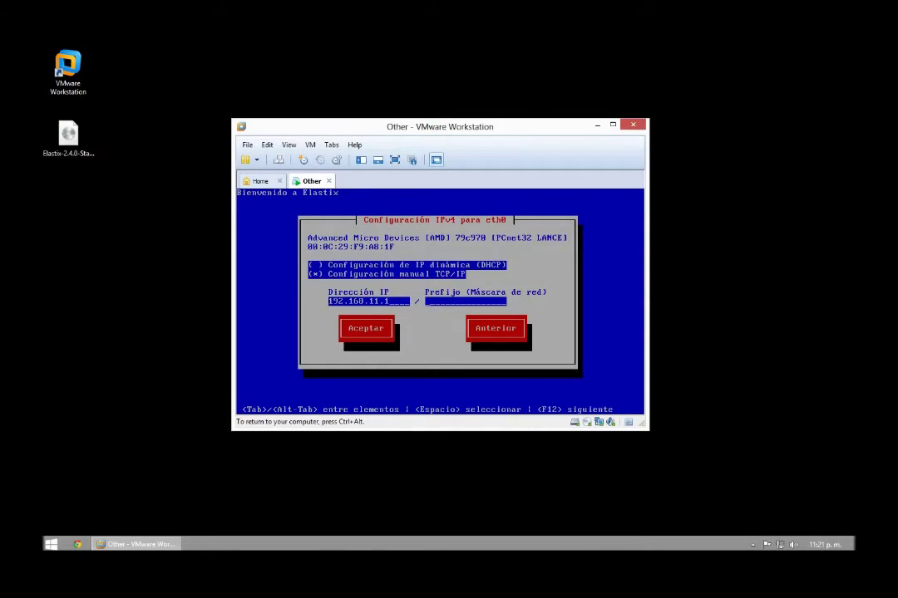
key("Tab")
type("24")
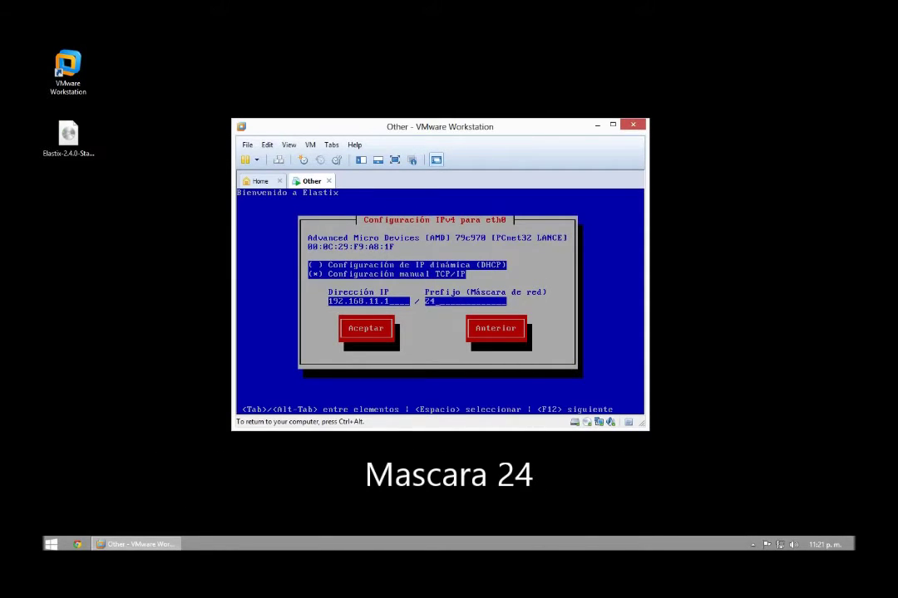
key("Return")
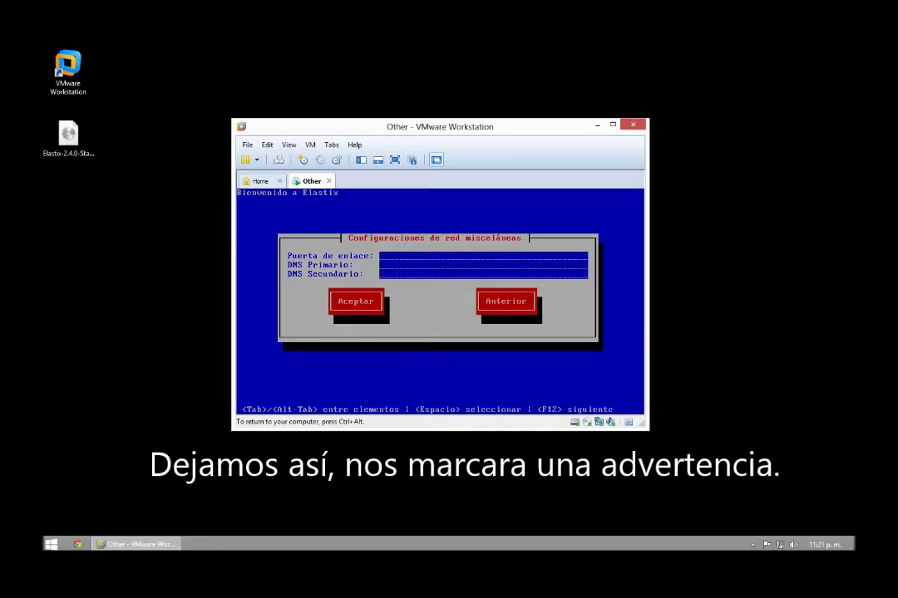
key("Return")
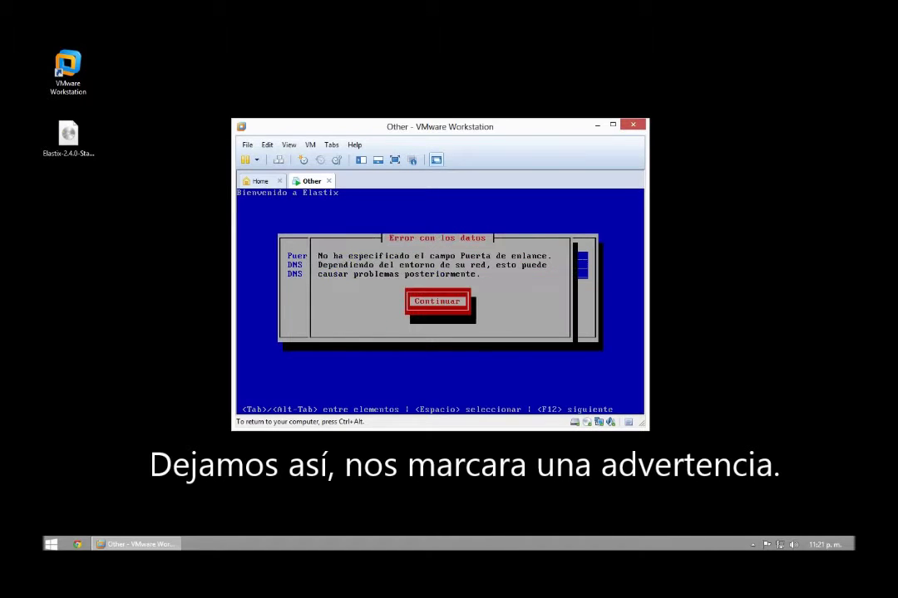
key("Return")
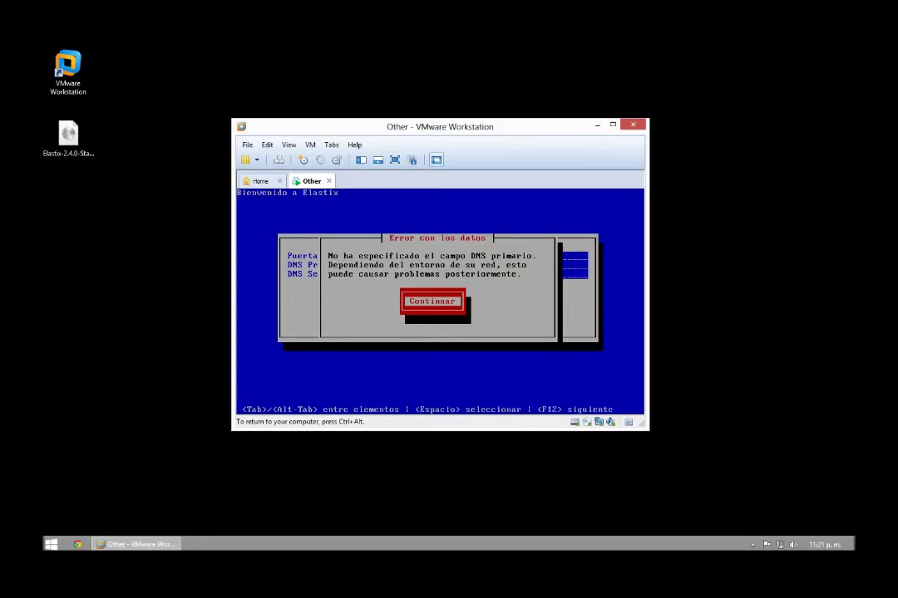
key("Return")
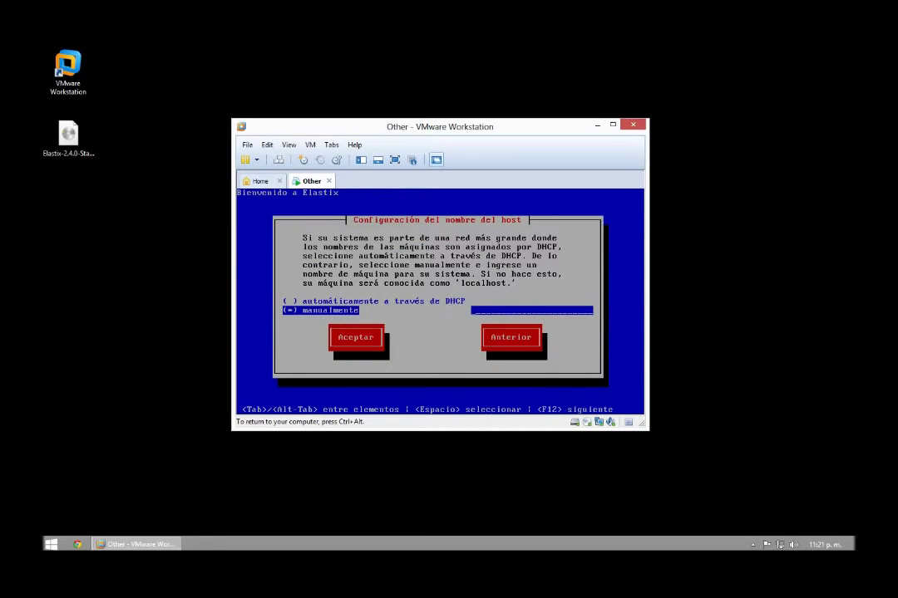
Step: Set the hostname manually to Server
key("Tab")
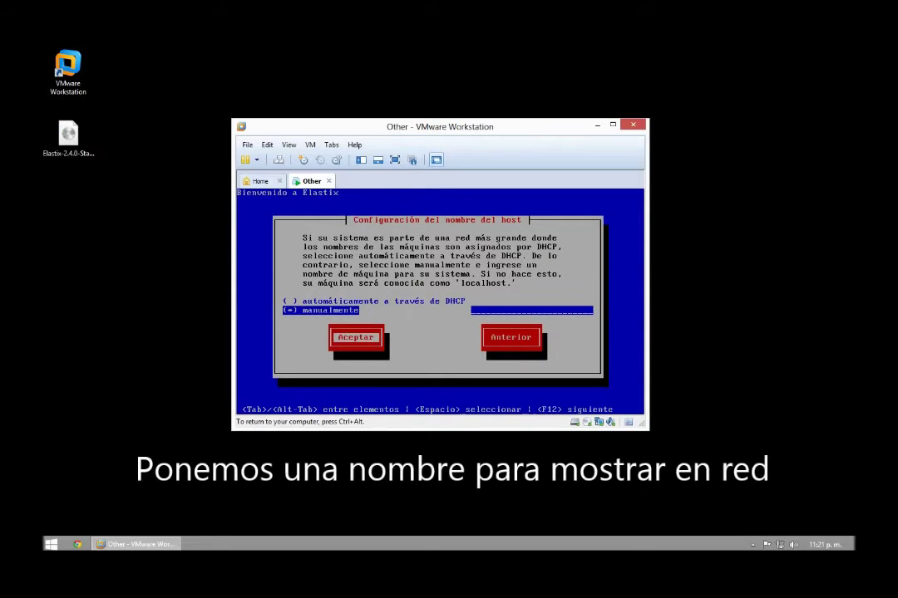
key("Tab")
key("Tab")
type("serve")
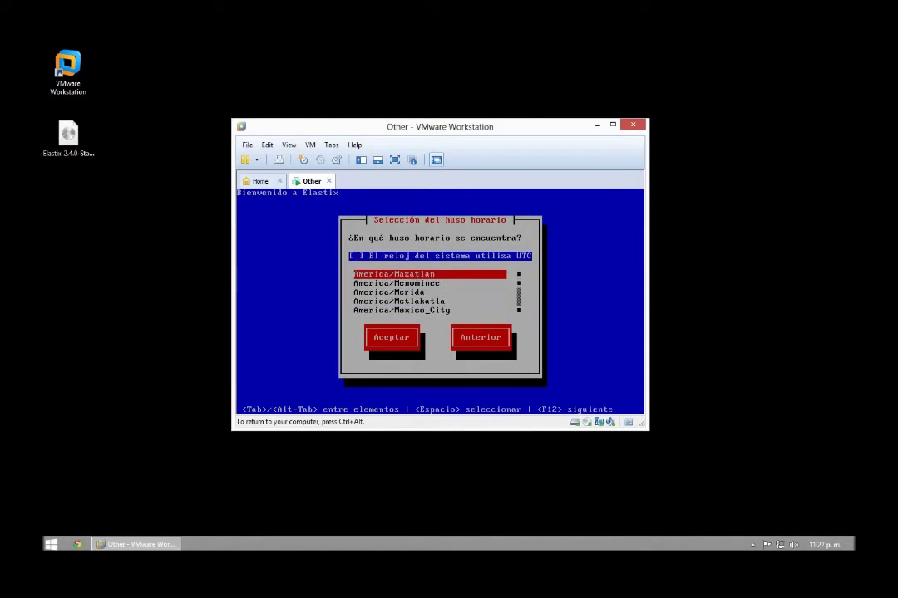
Step: Set the time zone to America/Mazatlan
key("Up")
key("Down")
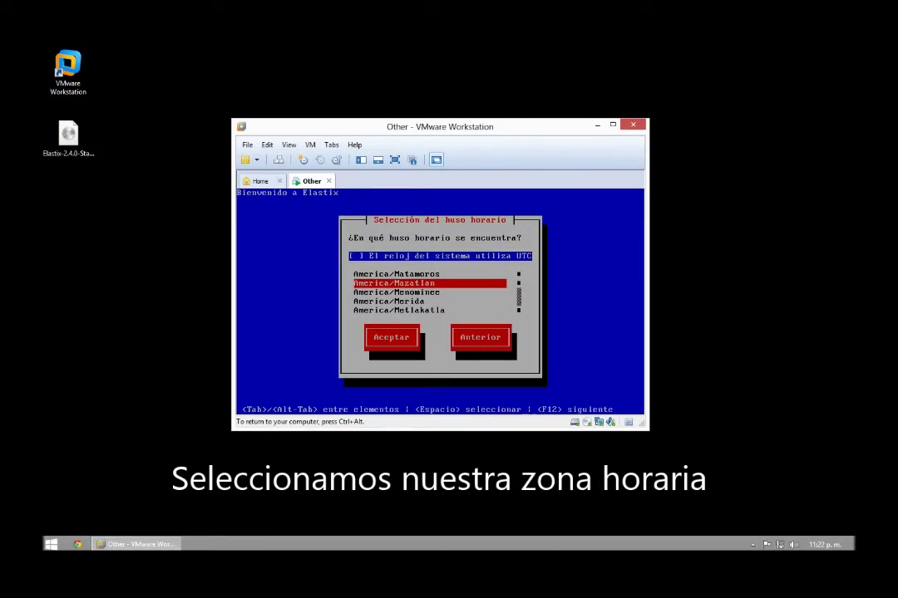
key("Tab")
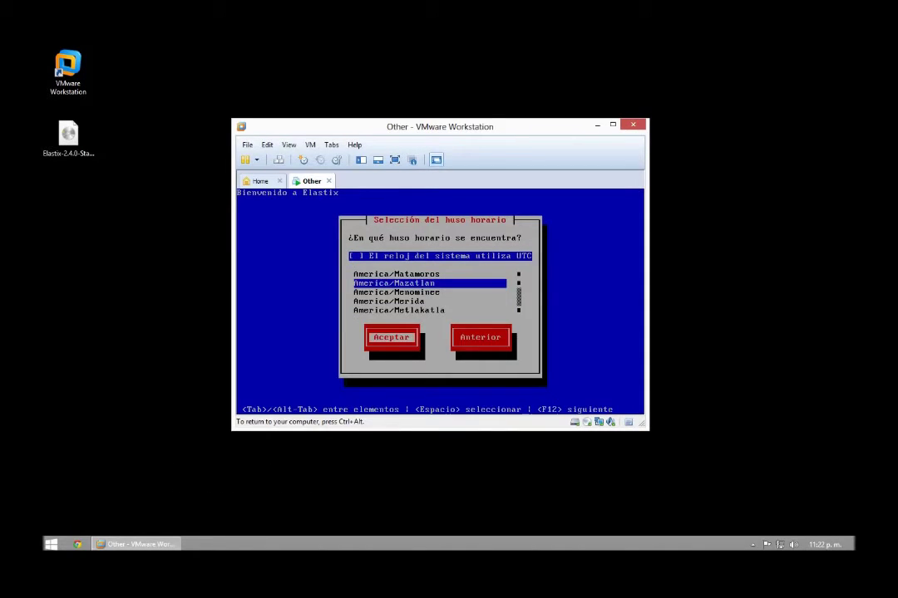
key("Return")
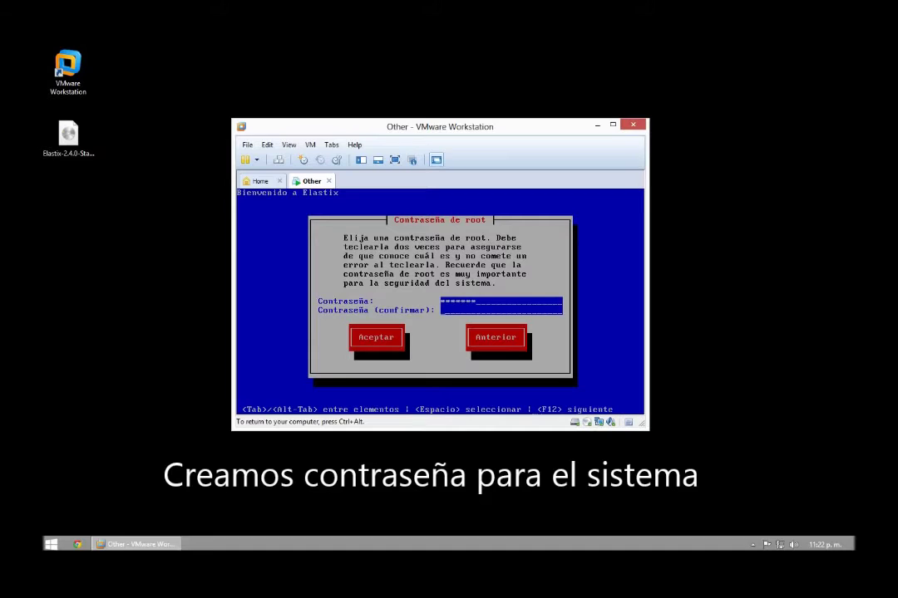
Step: Confirm the root password to start the Elastix package installation
type("*")
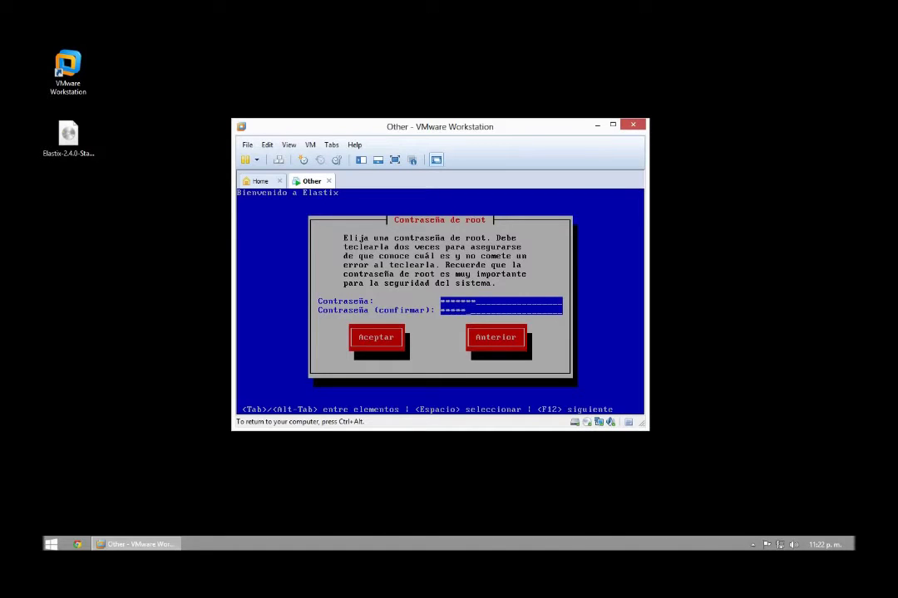
key("Tab")
key("Return")
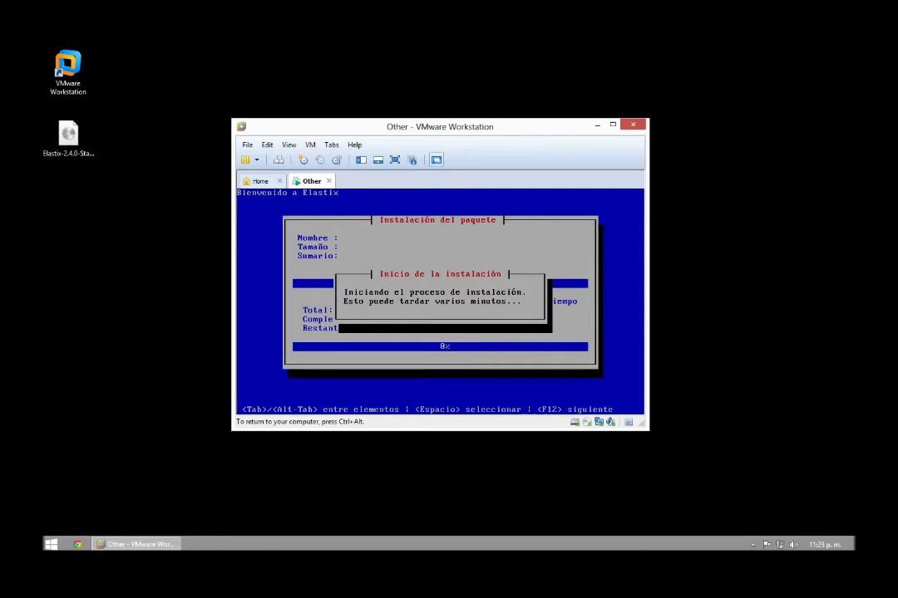
Step: Release the VM's input and open the Virtual Machine Settings dialog with Ctrl+D
key("ctrl+alt")
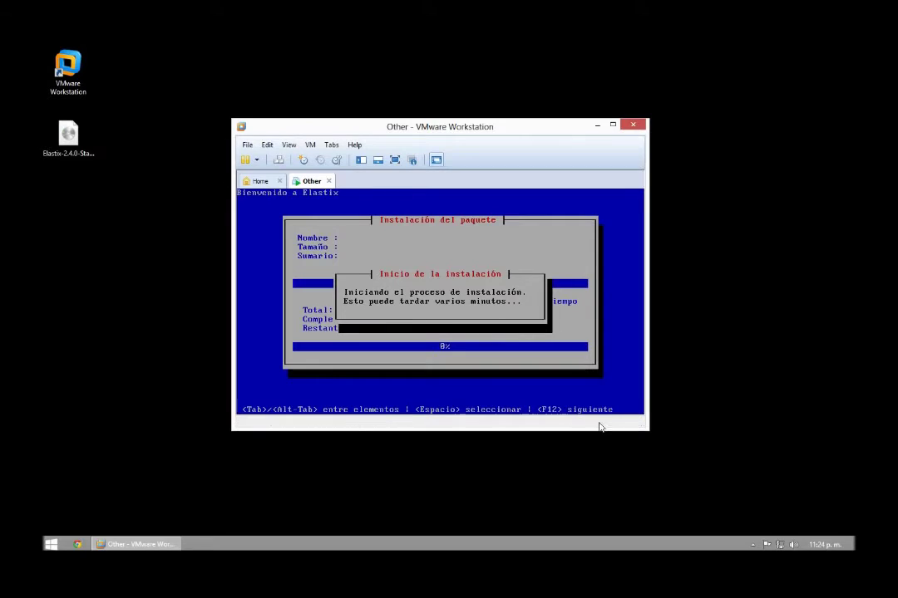
key("alt")
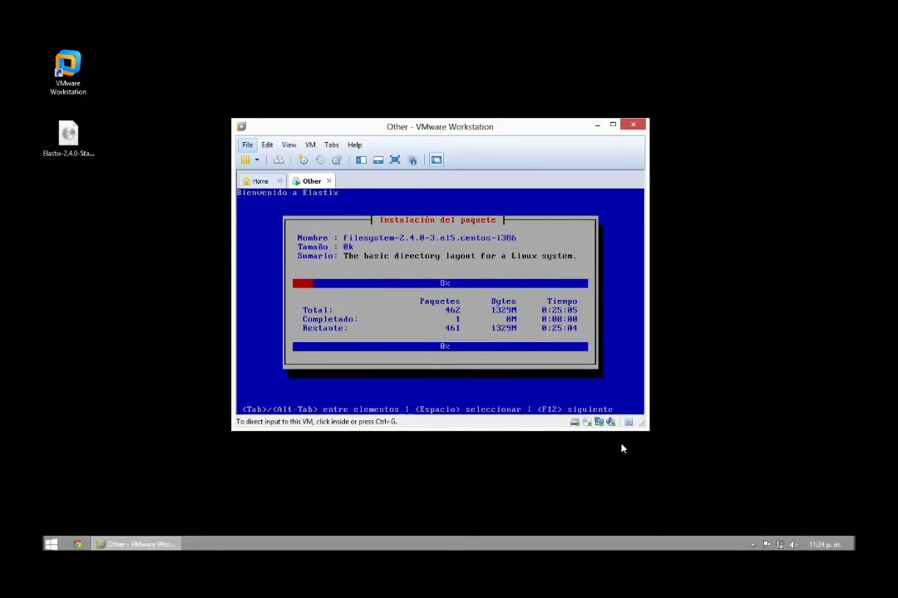
key("ctrl+d")
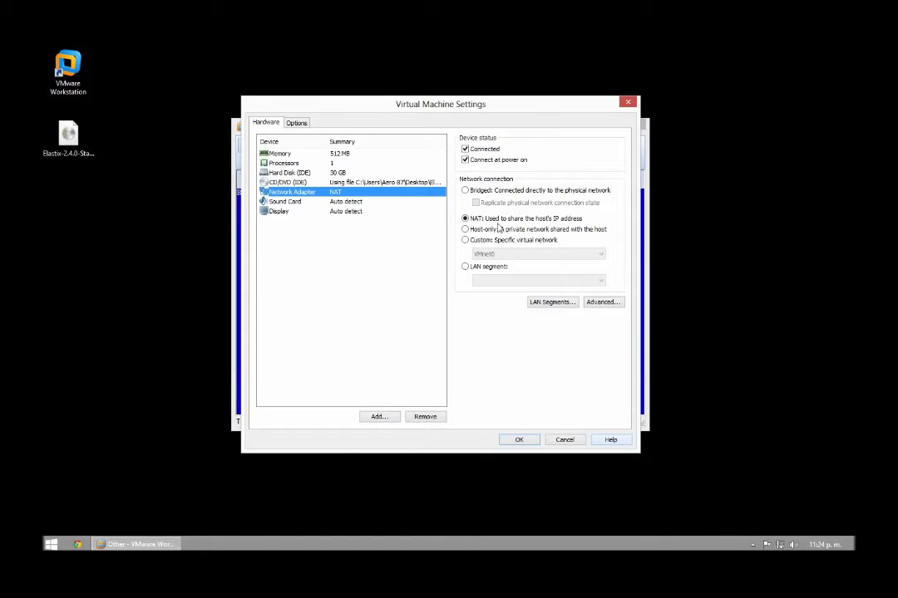
Step: Set the network adapter to Bridged with Replicate physical network connection state, and apply
left_click(480, 191)
left_click(477, 203)
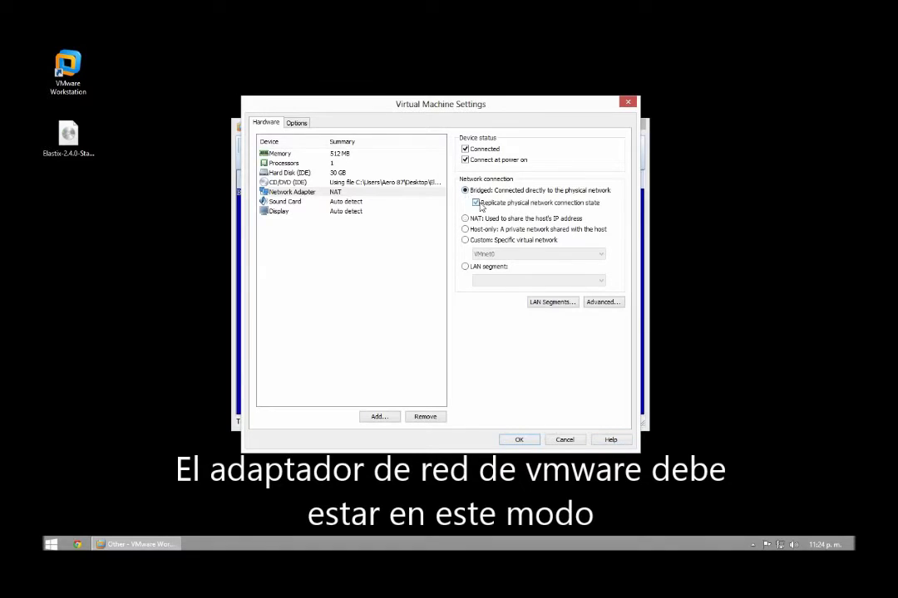
left_click(519, 440)
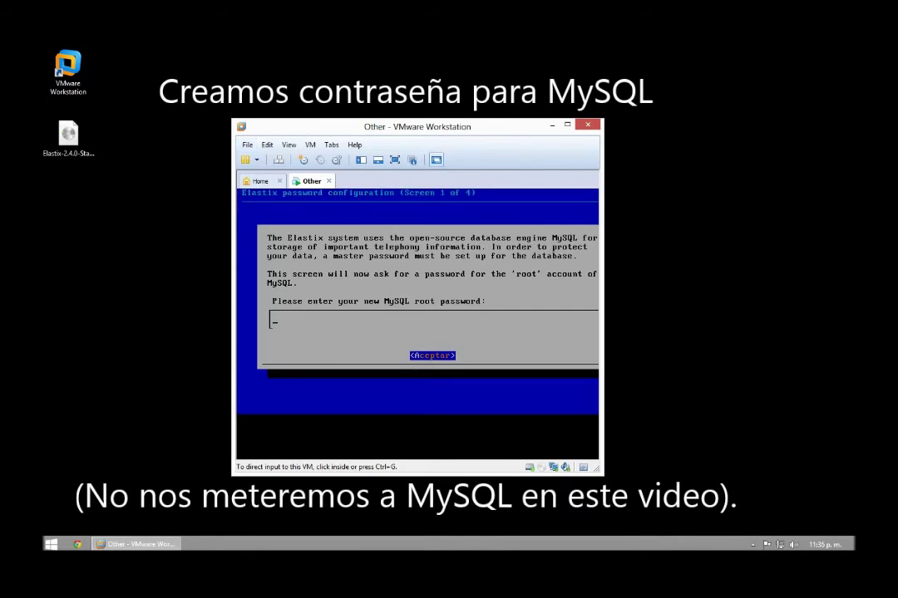
Step: Enter and confirm the MySQL root password
type("**")
key("Return")
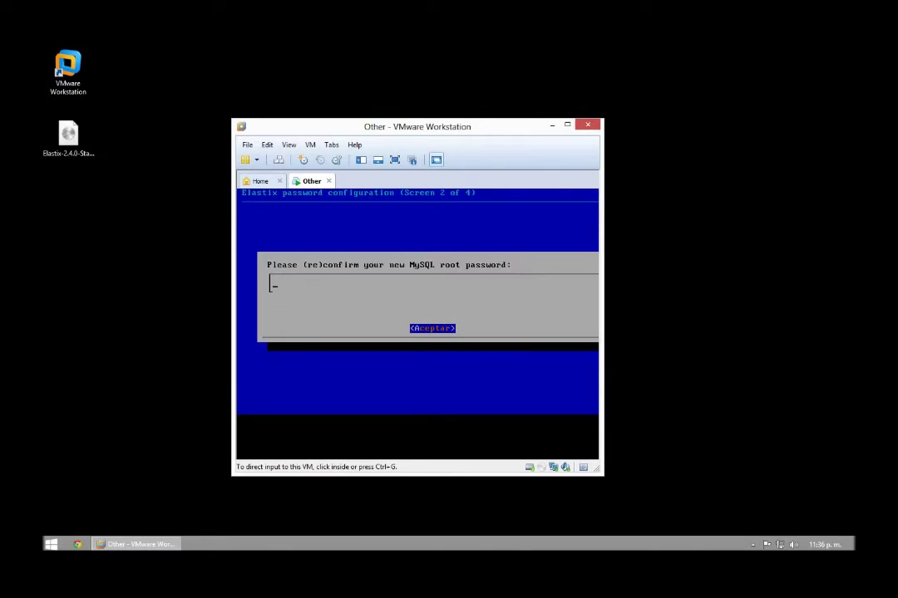
type("*******")
key("Return")
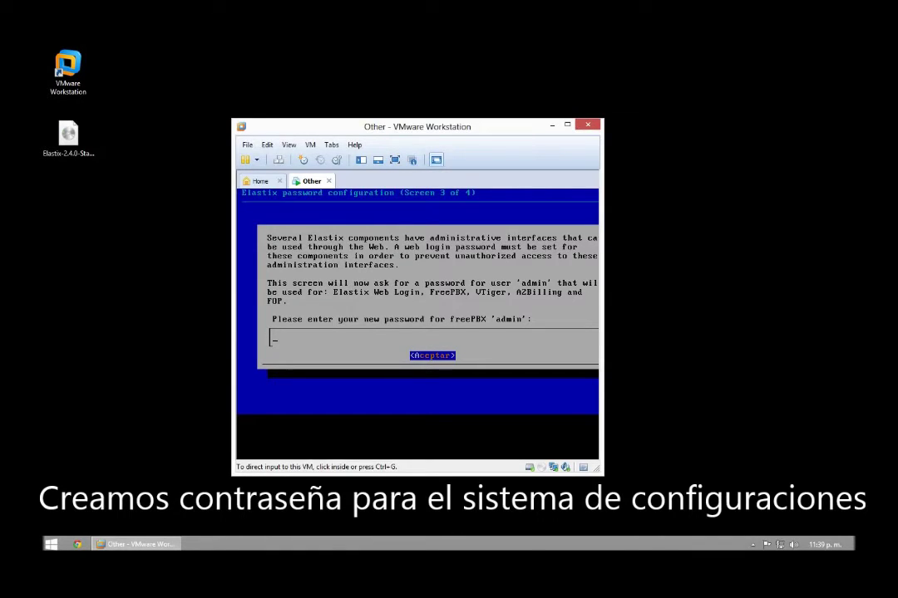
Step: Enter and confirm the freePBX admin password
type("**********")
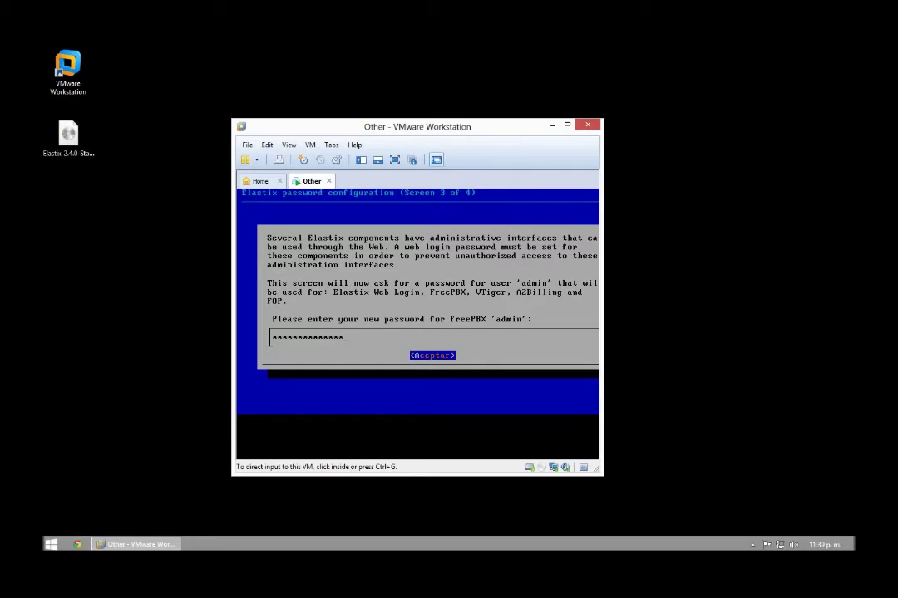
key("BackSpace")
key("BackSpace")
key("BackSpace")
key("BackSpace")
key("BackSpace")
key("BackSpace")
key("BackSpace")
key("BackSpace")
key("BackSpace")
key("BackSpace")
key("BackSpace")
key("BackSpace")
key("BackSpace")
key("BackSpace")
type("*******")
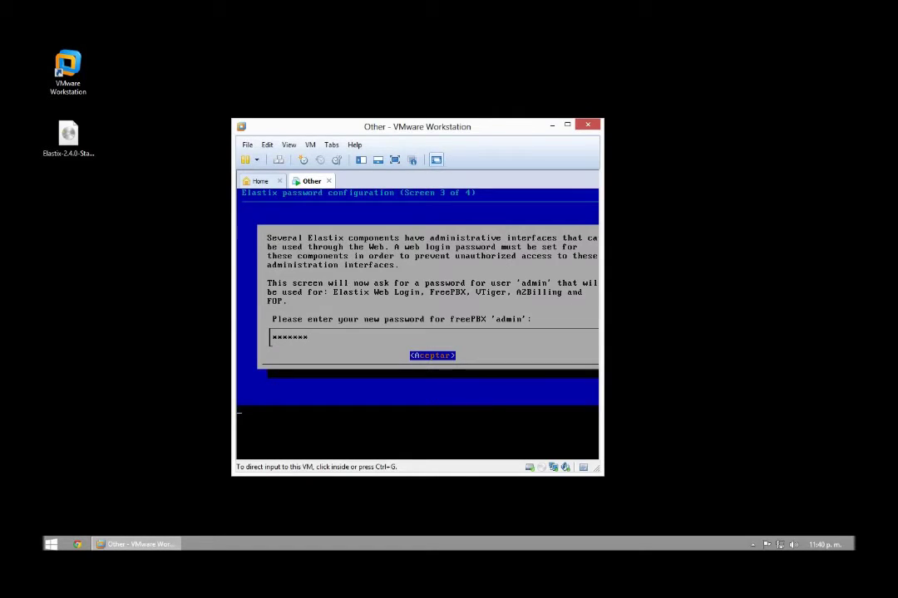
key("Return")
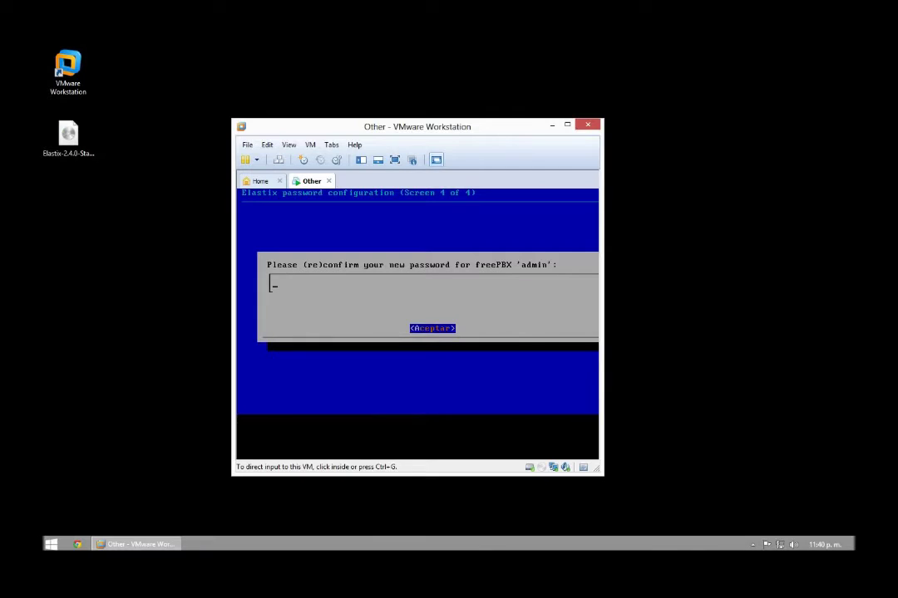
type("*******")
key("Return")
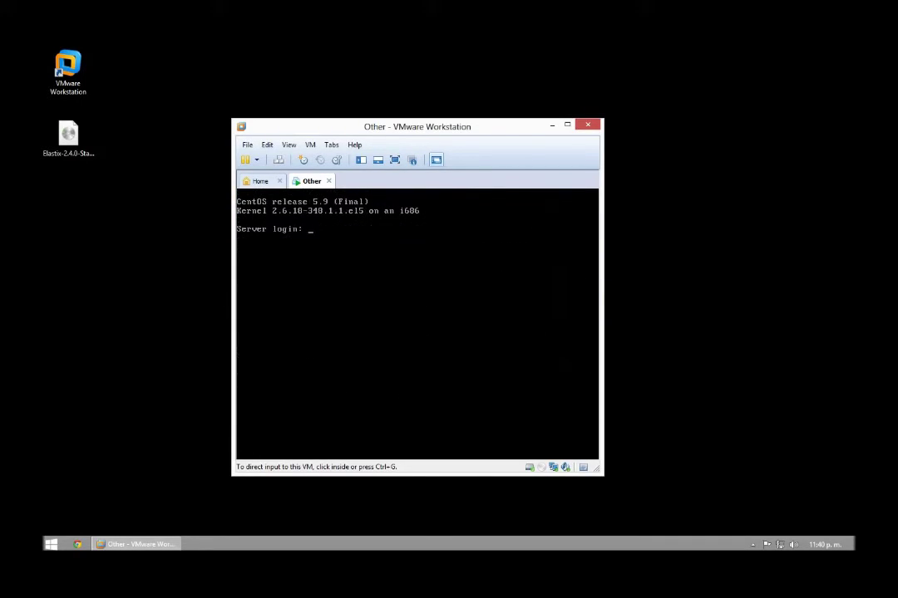
Step: Log in to the server as root with the root password
type("root")
key("Return")
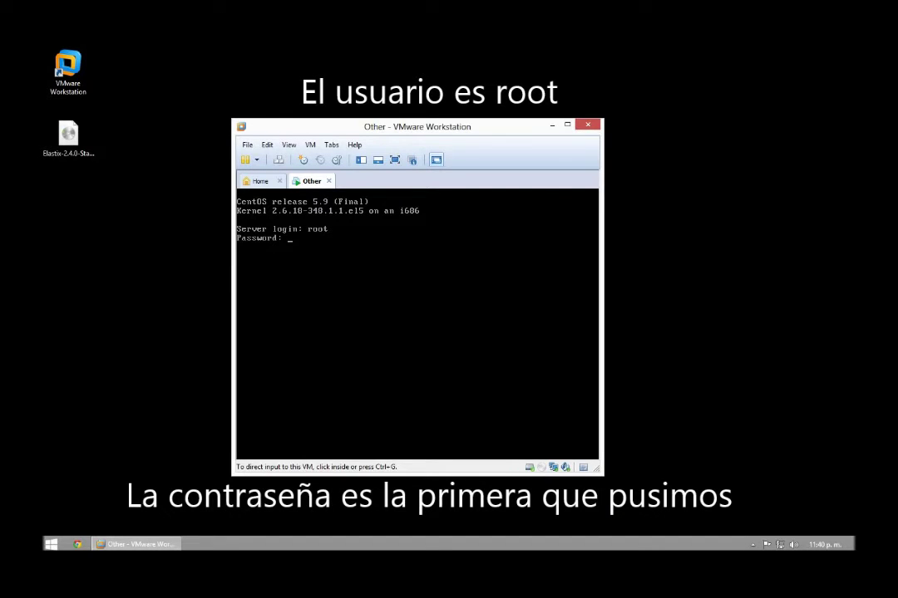
key("Return")
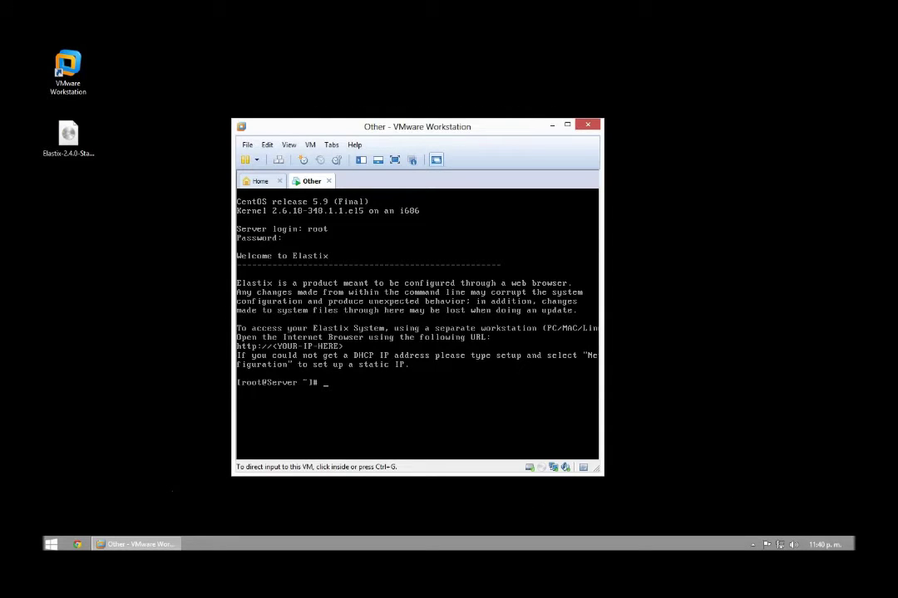
Step: Clear the console screen with the clear command
type("cls")
key("Return")
type("clear")
key("Return")
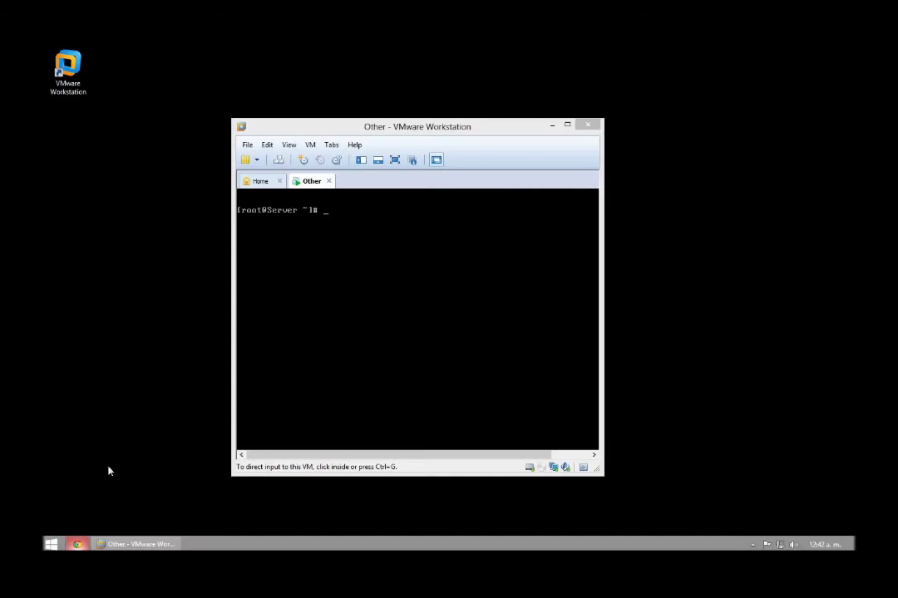
Step: In Chrome, open bit.ly/EthConfig and highlight the guide's vi ifcfg-eth0 command
left_click(76, 542)
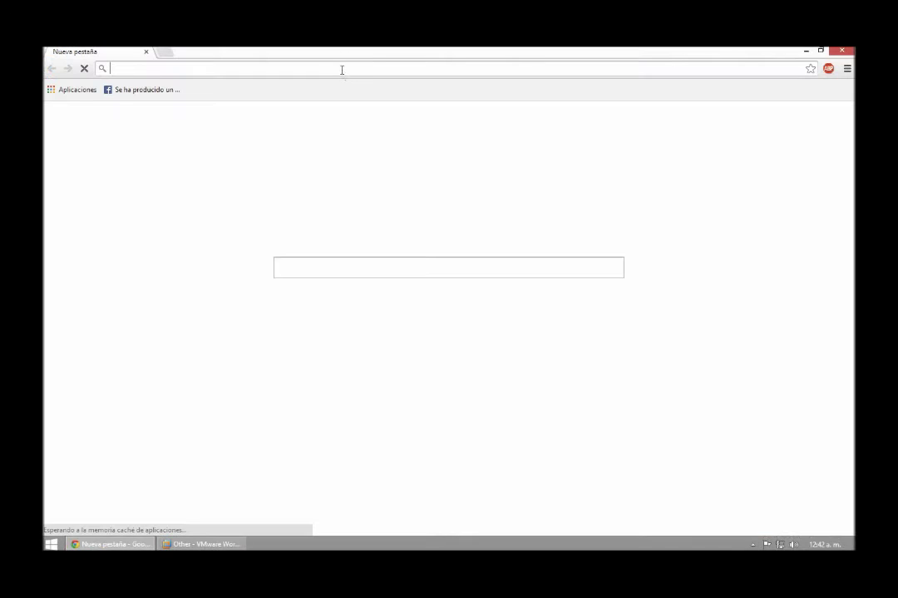
type("bit.ly")
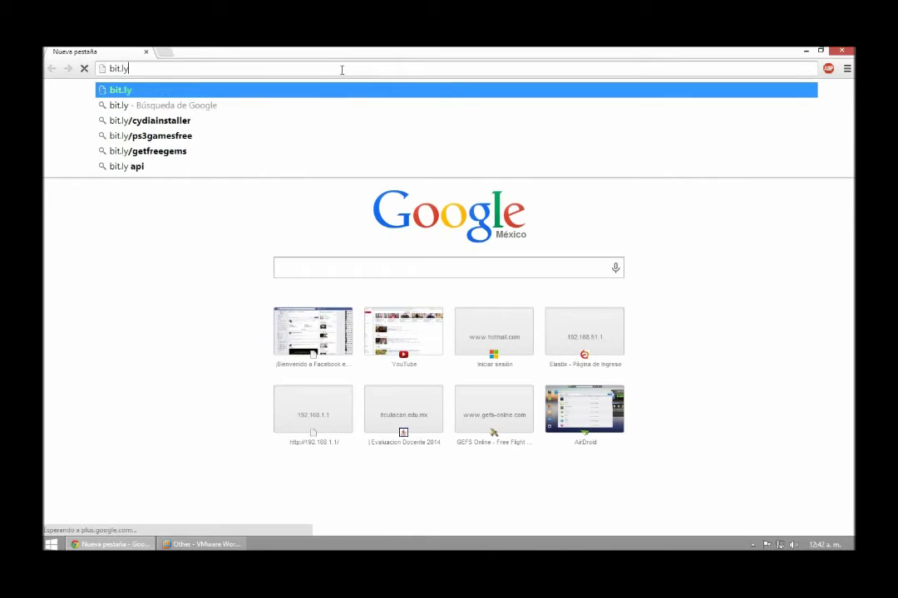
type("/")
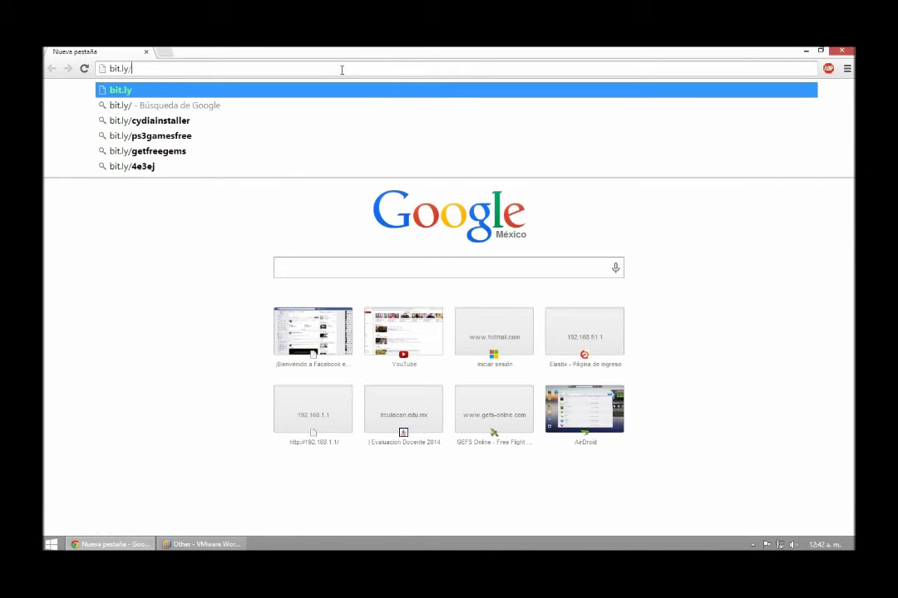
type("EthConfig")
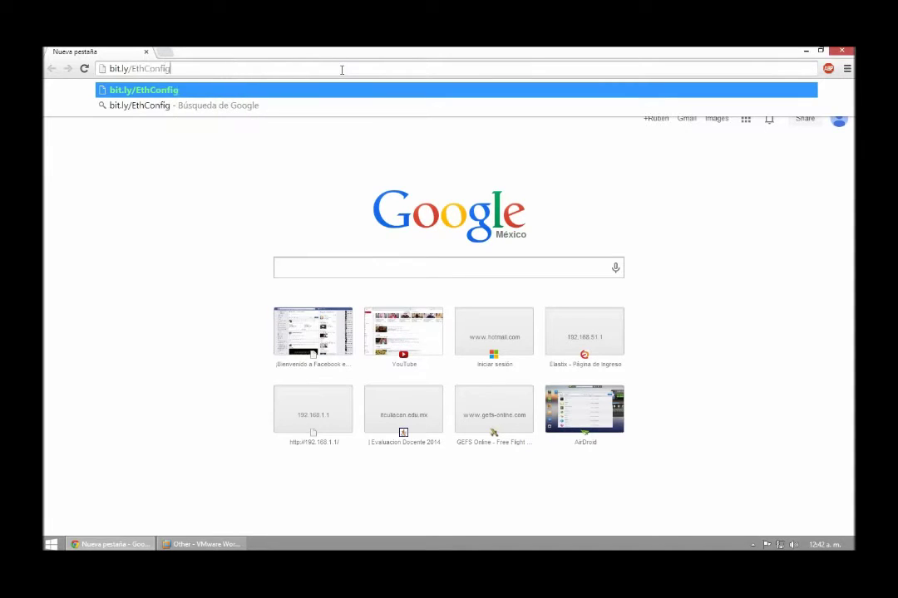
key("Return")
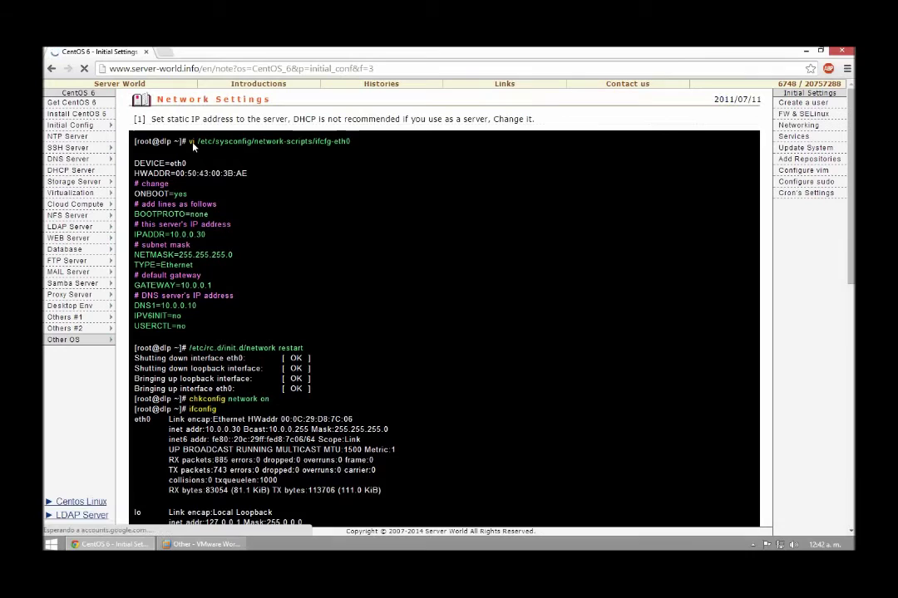
left_click_drag(352, 142, 191, 143)
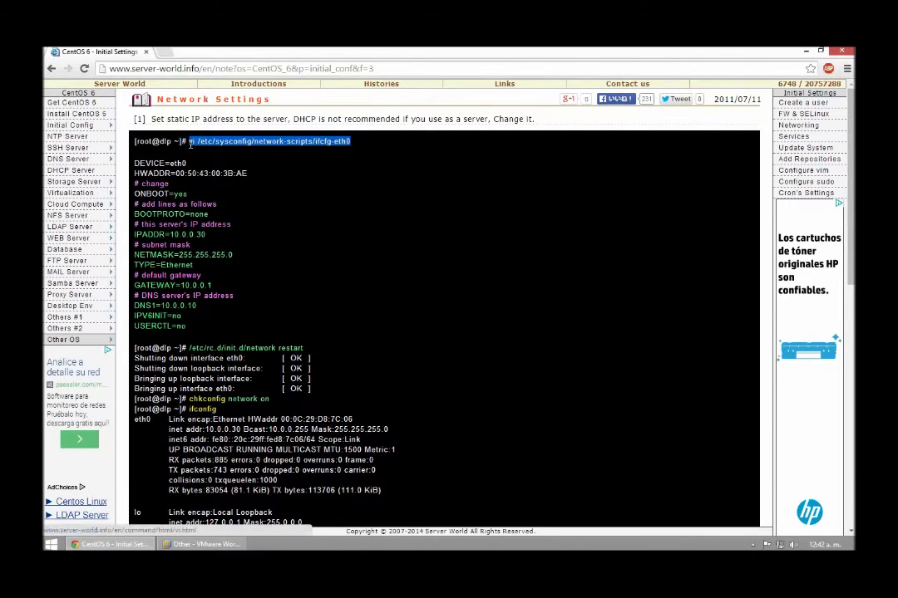
left_click(199, 544)
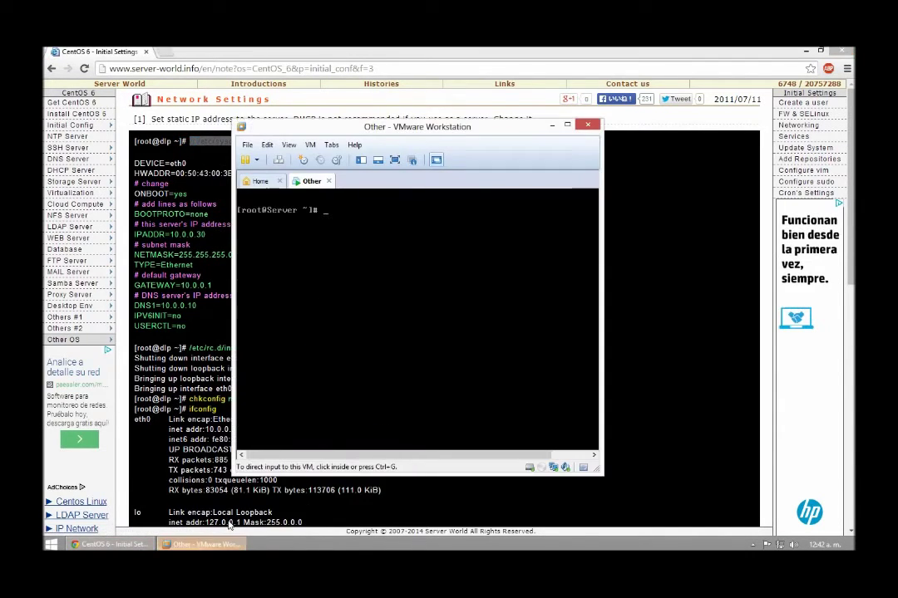
Step: Open /etc/sysconfig/network-scripts/ifcfg-eth0 in vi from the VM console
left_click_drag(366, 125, 246, 170)
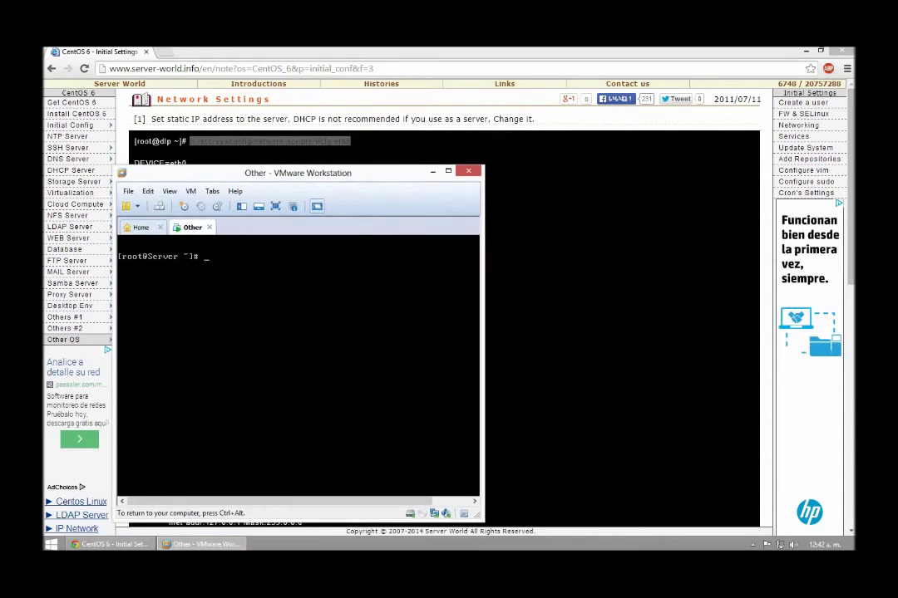
type("vi ")
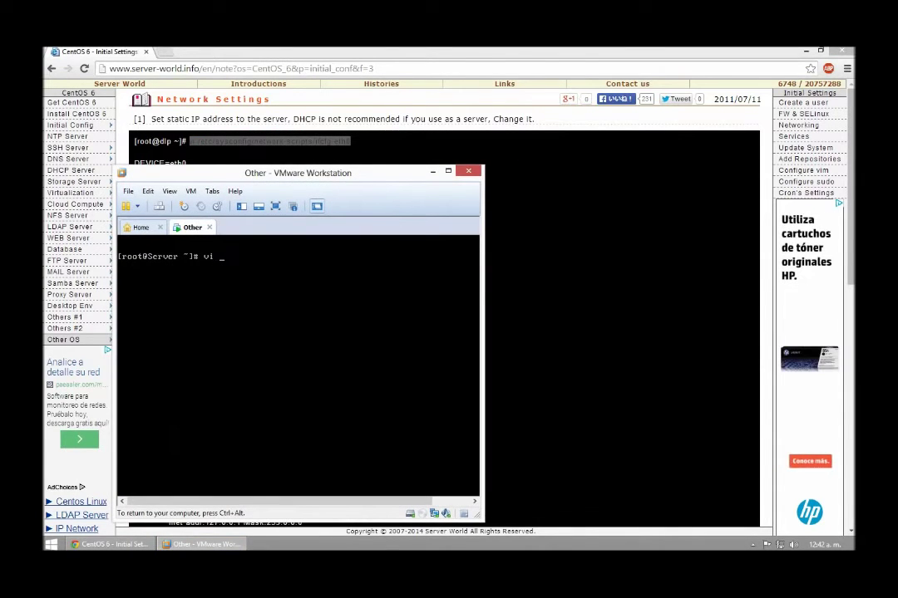
type("/etc/sysconfig/network-scripts")
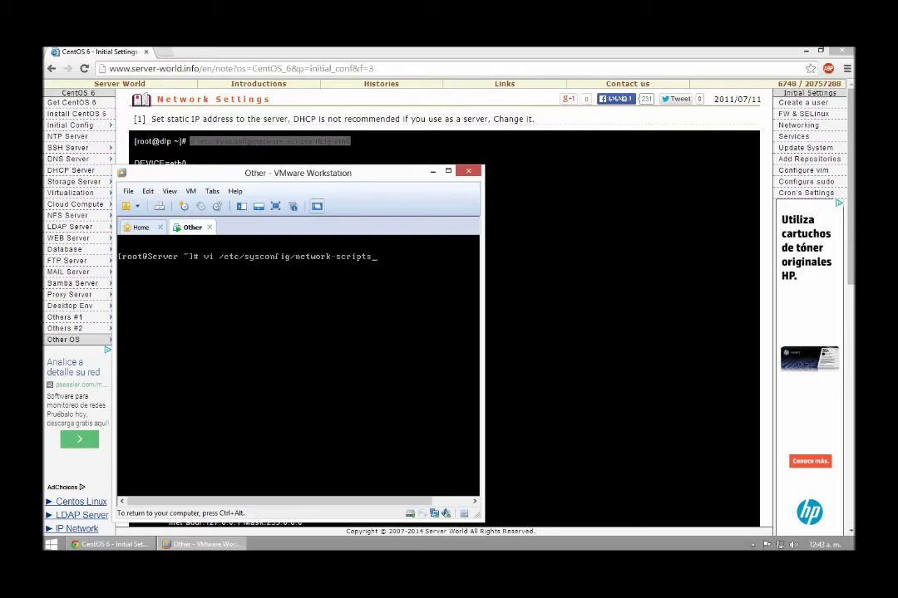
type("/ifcg")
key("BackSpace")
type("fg-eth0")
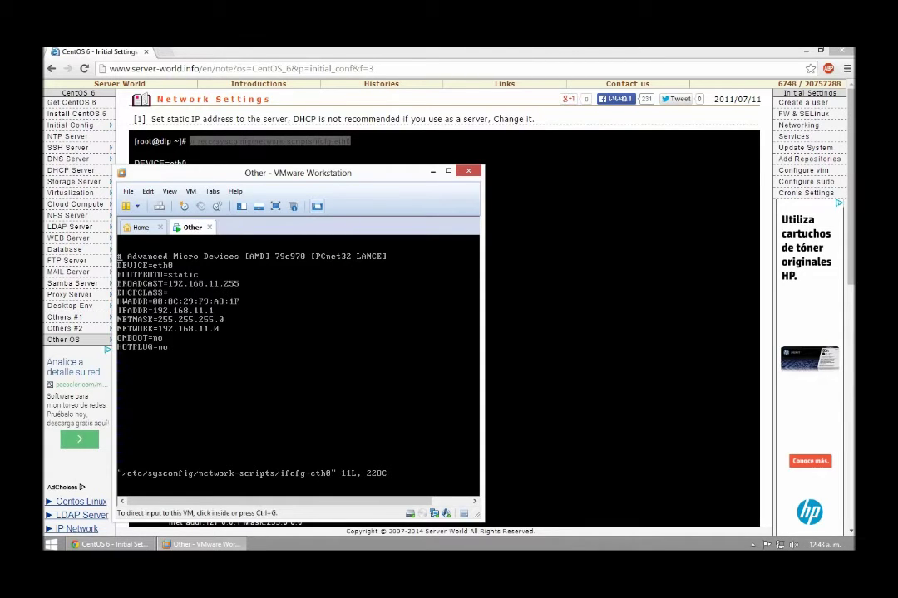
Step: Enter vi insert mode and change ONBOOT to yes
left_click_drag(236, 174, 476, 143)
left_click(480, 266)
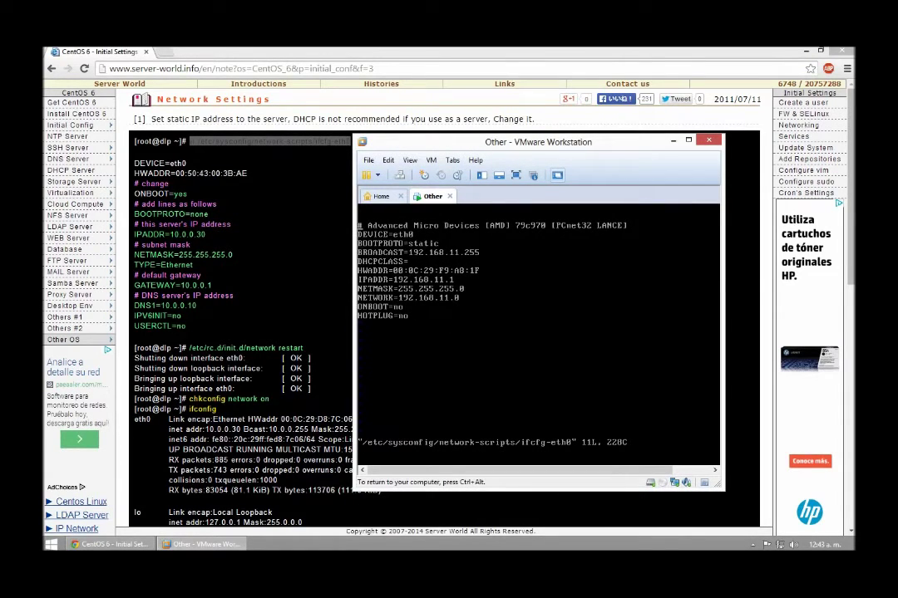
key("Right")
key("Right")
key("Right")
key("Right")
key("Right")
key("s")
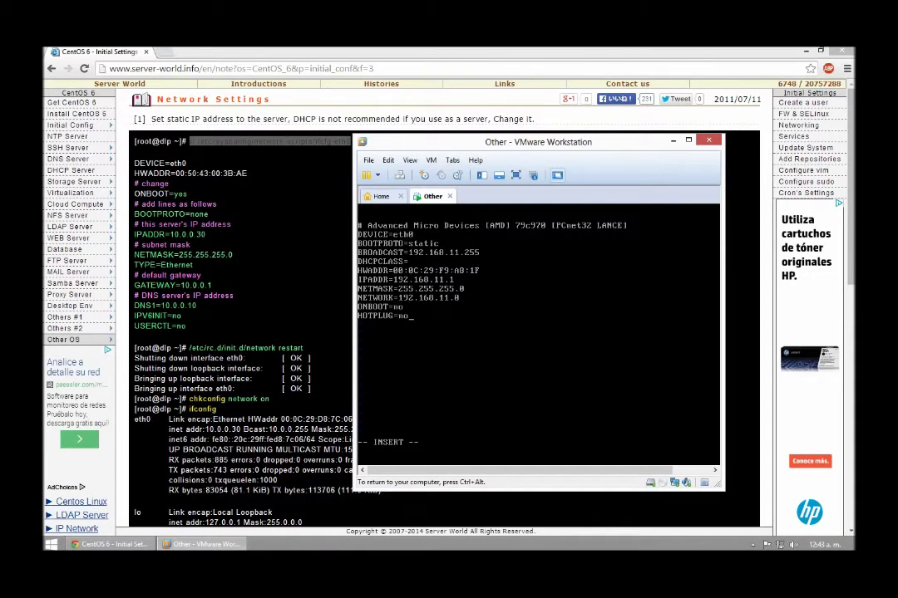
key("BackSpace")
key("BackSpace")
type("yes")
Step: Change BOOTPROTO to none and open a new line after the NETWORK line
key("BackSpace")
key("BackSpace")
key("BackSpace")
key("BackSpace")
key("BackSpace")
key("BackSpace")
type("none")
key("Right")
key("Right")
key("Right")
key("Down")
key("Return")
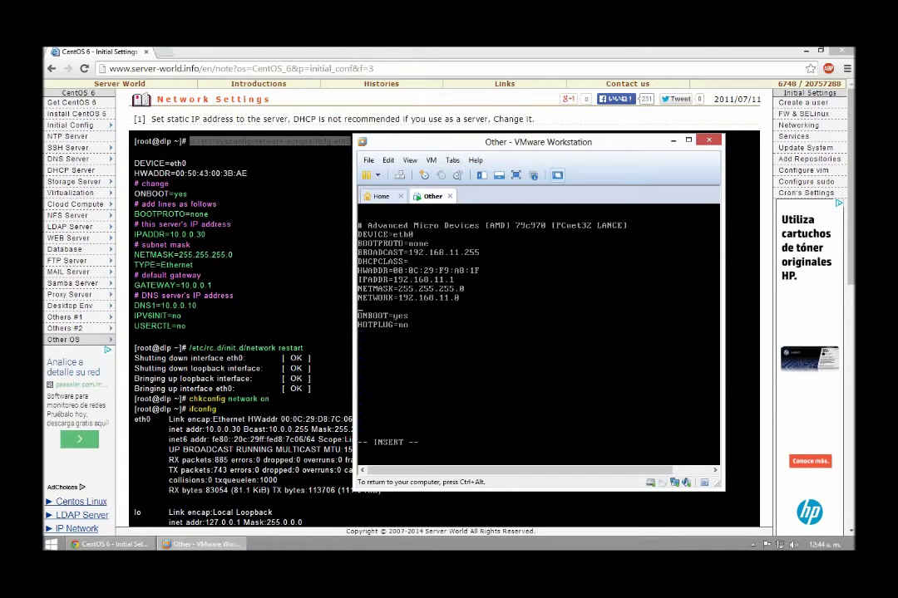
Step: Add IPV6INIT=no and USERCTL=no lines to ifcfg-eth0
type("ipv6init=NO")
key("BackSpace")
key("BackSpace")
key("BackSpace")
key("BackSpace")
key("BackSpace")
key("BackSpace")
key("BackSpace")
key("BackSpace")
key("BackSpace")
key("BackSpace")
type("pv6")
key("BackSpace")
key("BackSpace")
key("BackSpace")
type("PV6INIT=no")
key("Return")
type("USERC")
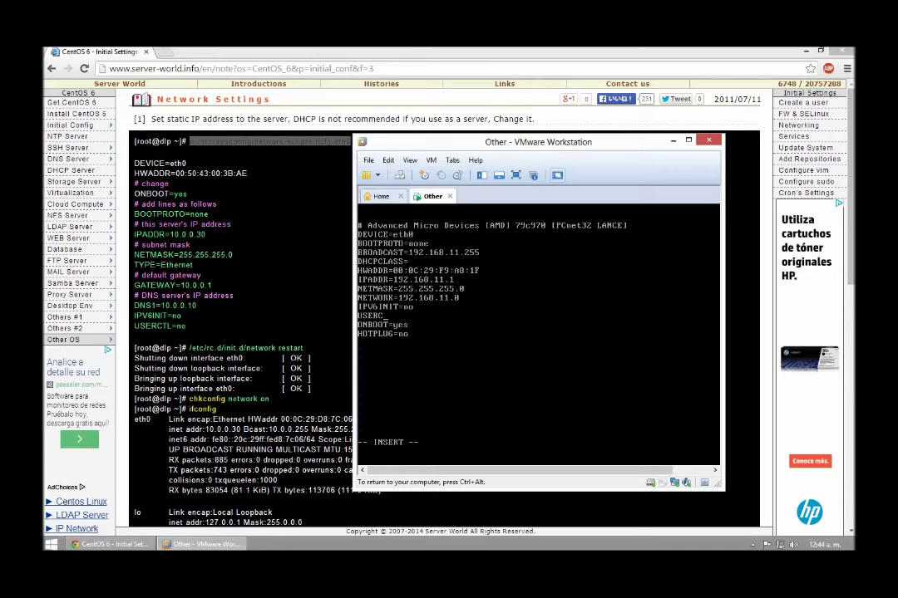
type("TL=no")
Step: Leave insert mode and save the file with :w
key("Escape")
type(":w")
key("Return")
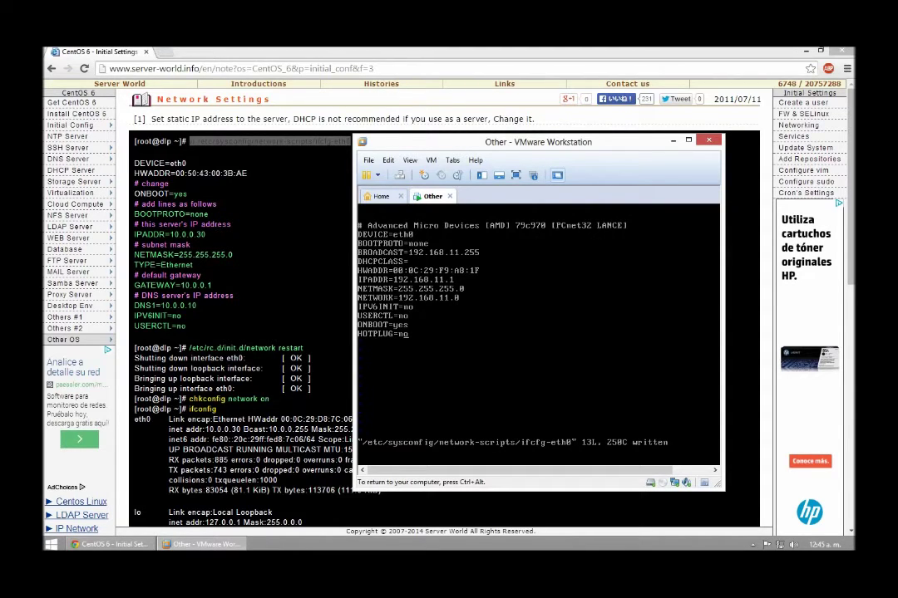
Step: Quit vi with :q! and :exit, then clear the console
type(":q!")
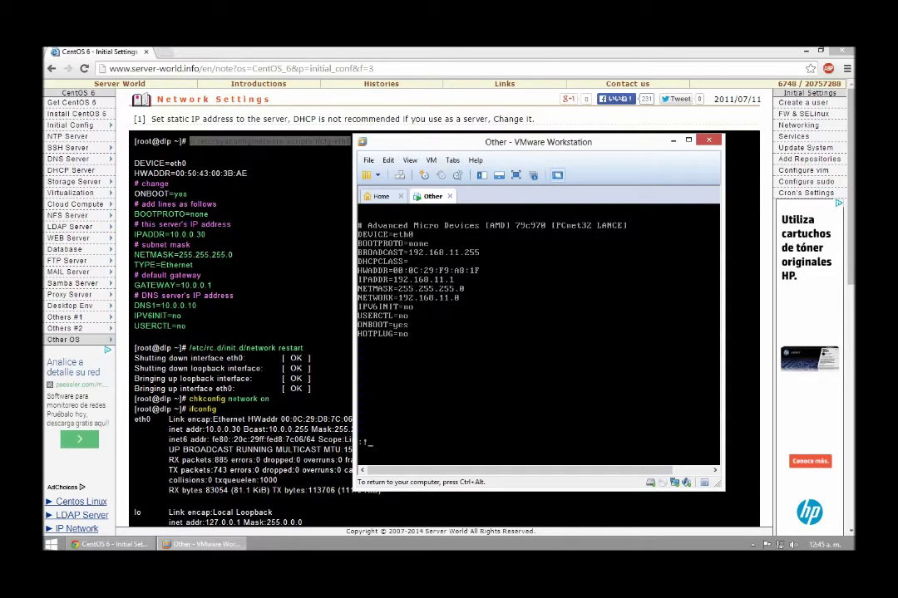
key("Return")
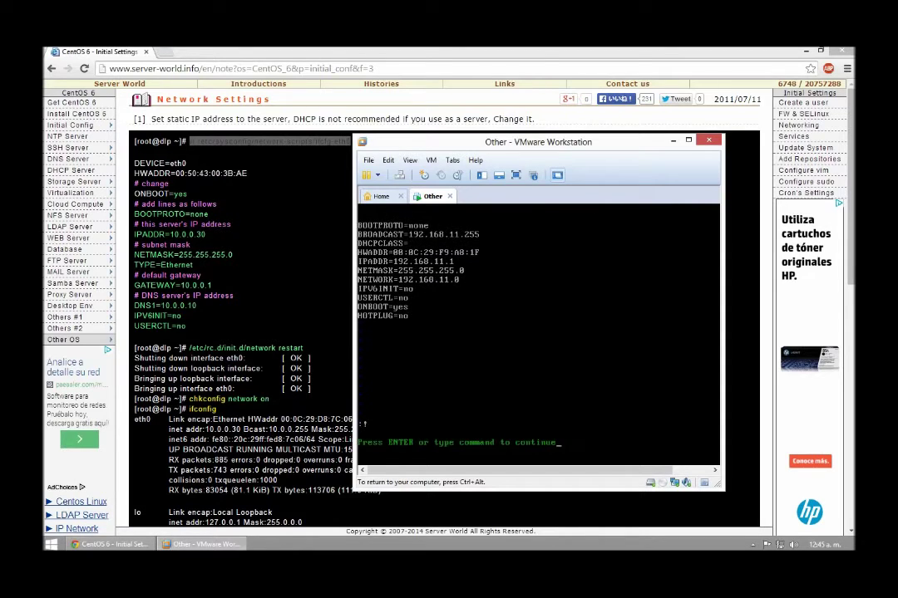
key("Return")
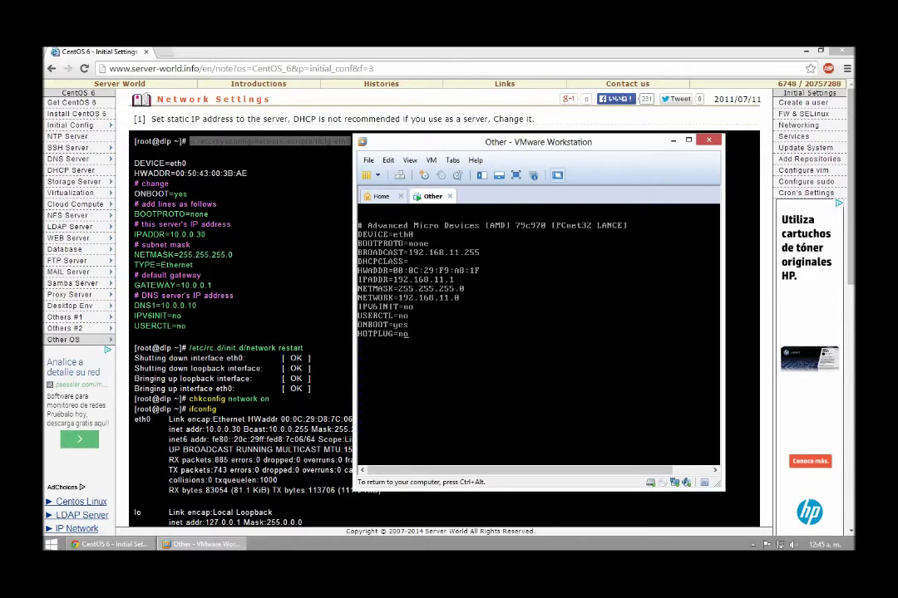
type(":exit")
key("Return")
type("clear")
key("Return")
Step: Reopen ifcfg-eth0 to check the edits, exit vi, and minimize the VM window
type("vi /etc/sysconfig/network-scripts/ifcfg-eth0")
key("Return")
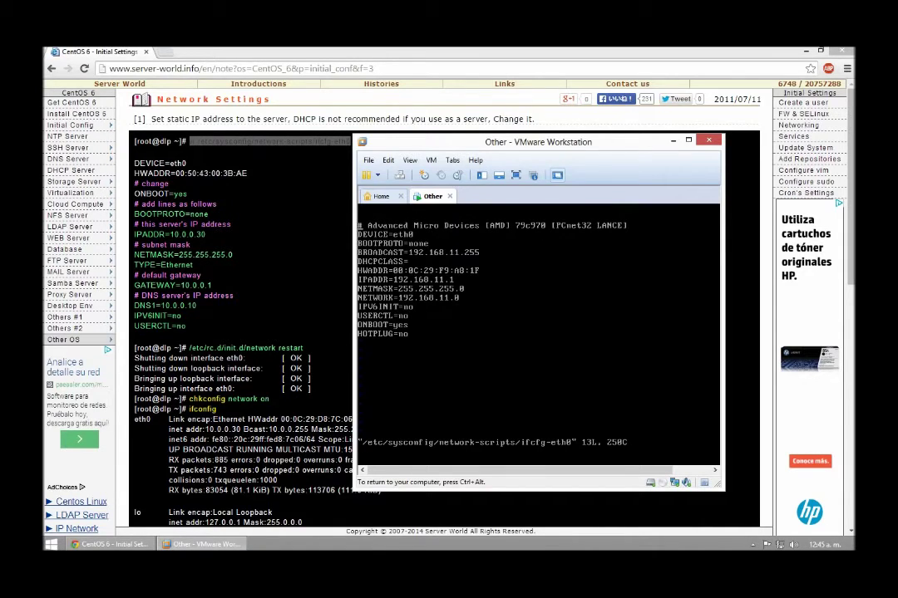
type(":")
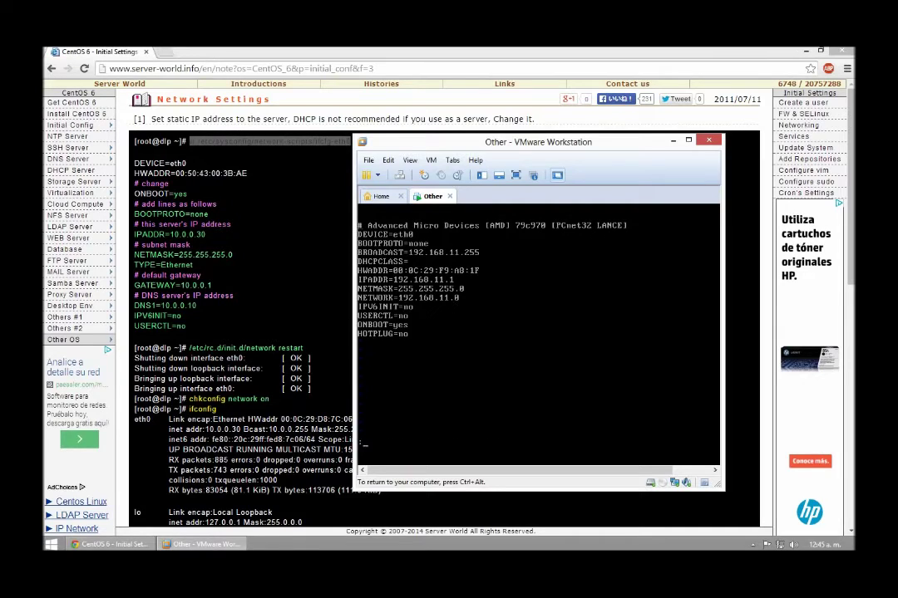
type("exit")
key("Return")
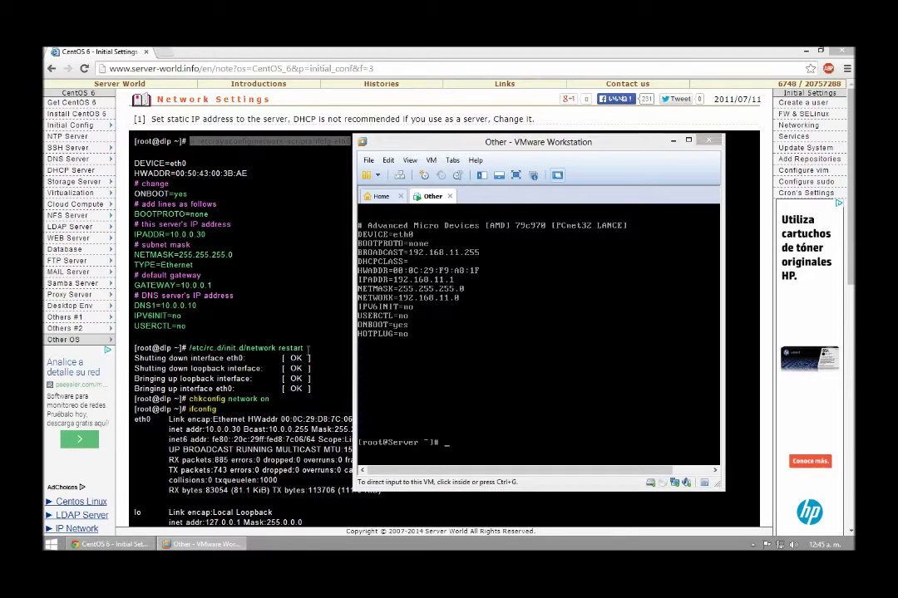
key("super+Down")
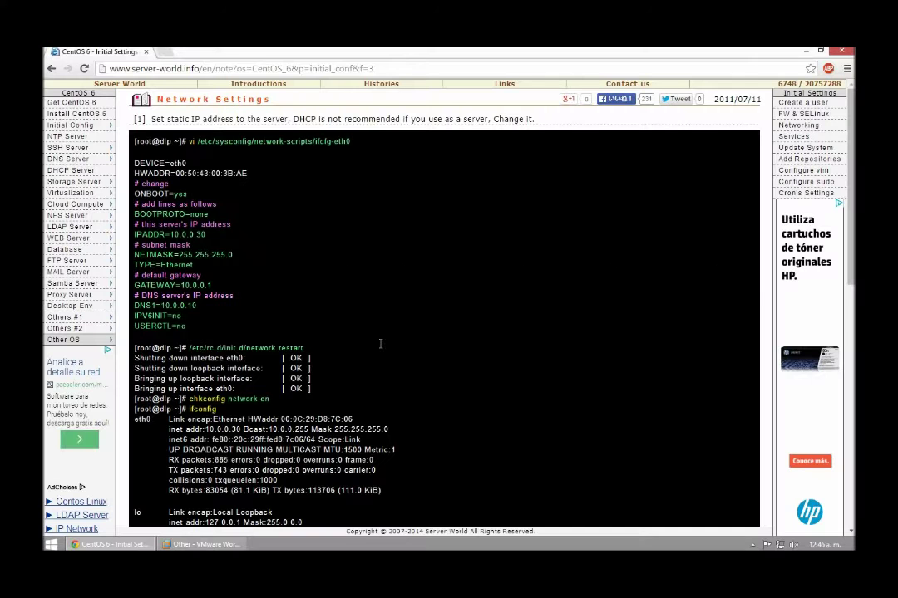
Step: Run /etc/rc.d/init.d/network restart on the Elastix server
left_click_drag(190, 348, 384, 348)
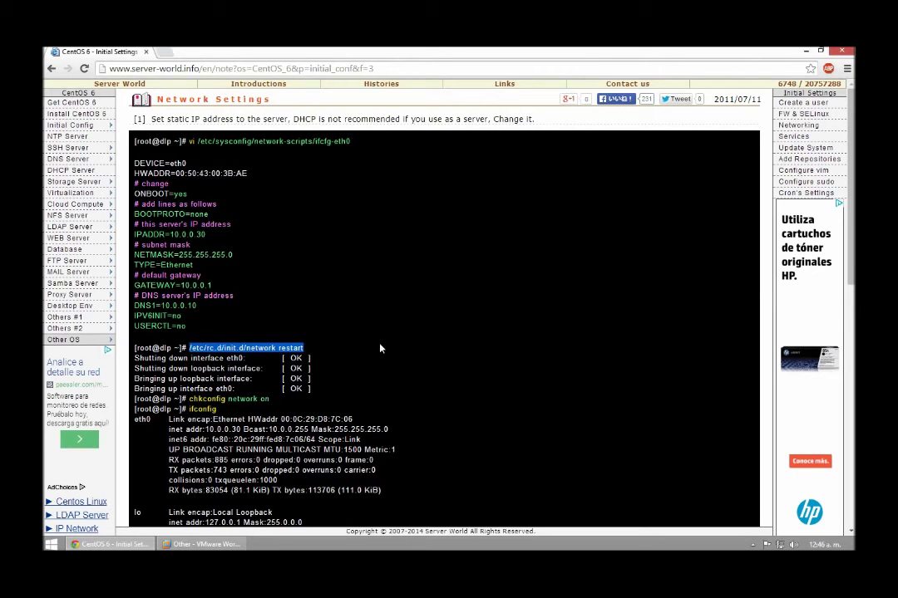
left_click(227, 545)
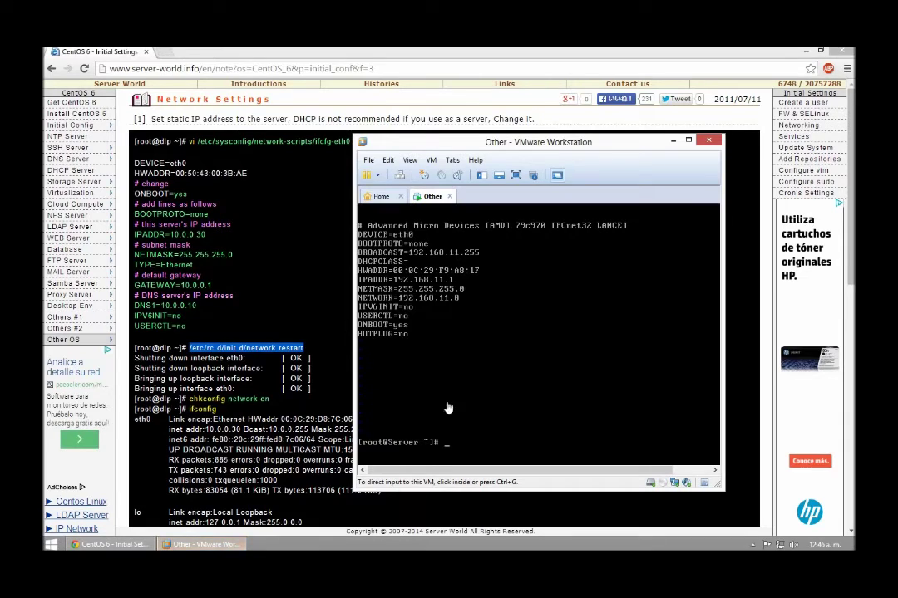
left_click(496, 441)
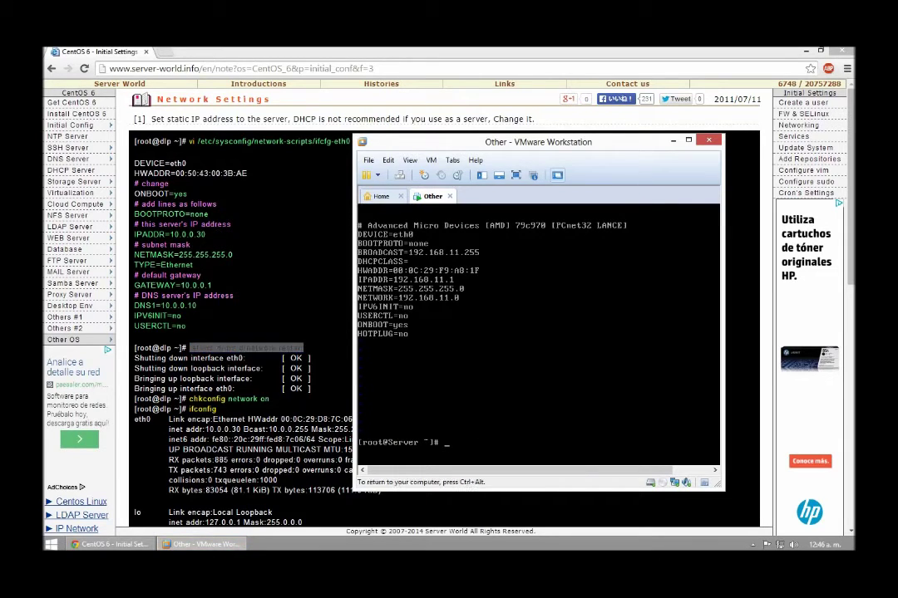
type("/etc/rc.d/init.d/network")
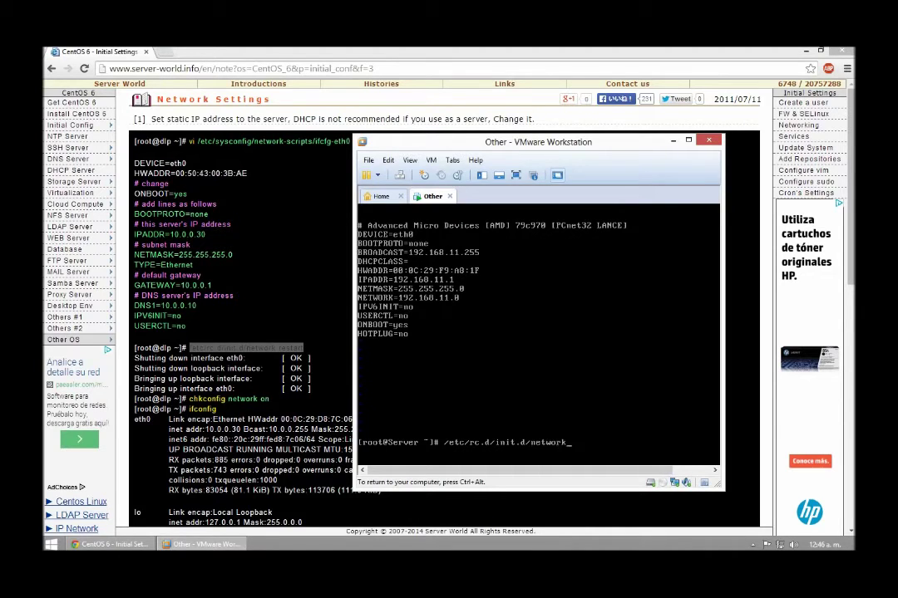
type(" restart")
key("Return")
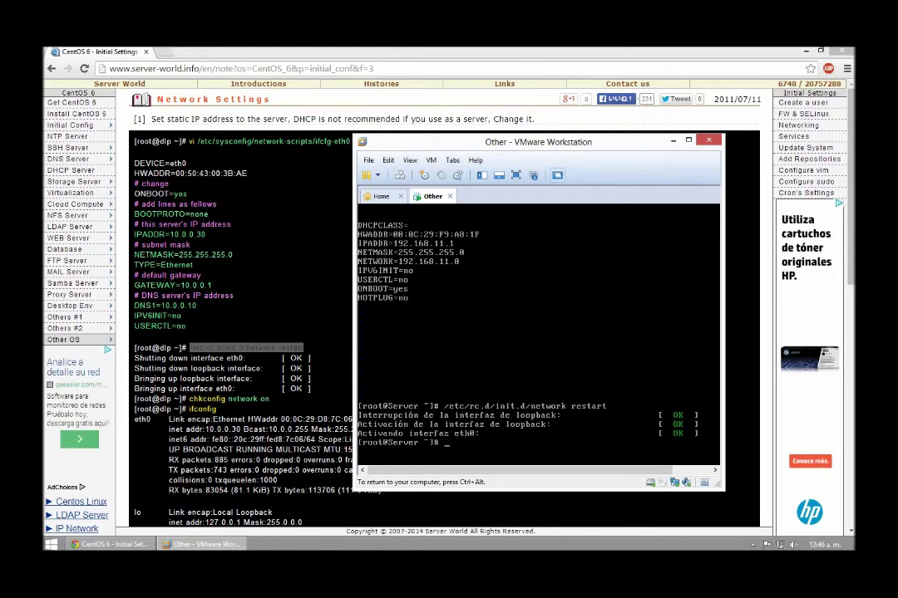
Step: Enable networking at boot, confirm eth0 at 192.168.11.1, then close the setup-guide browser
type("chkconfig network on")
key("Return")
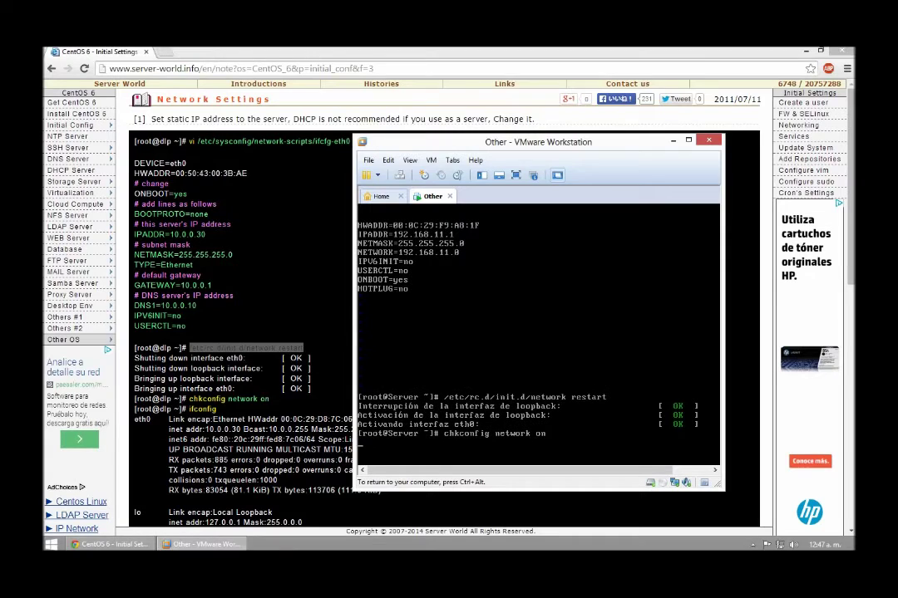
type("ifconfig")
key("Return")
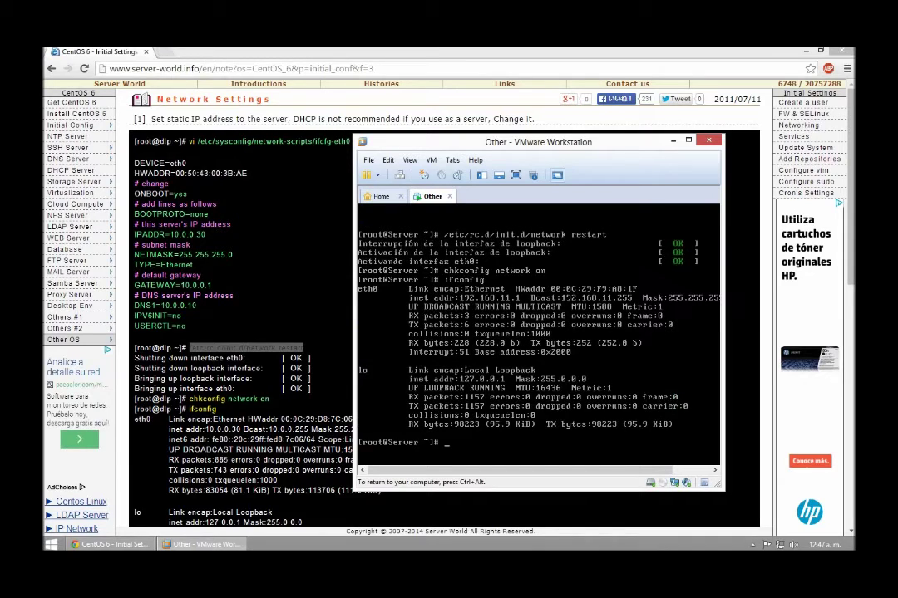
key("ctrl+alt")
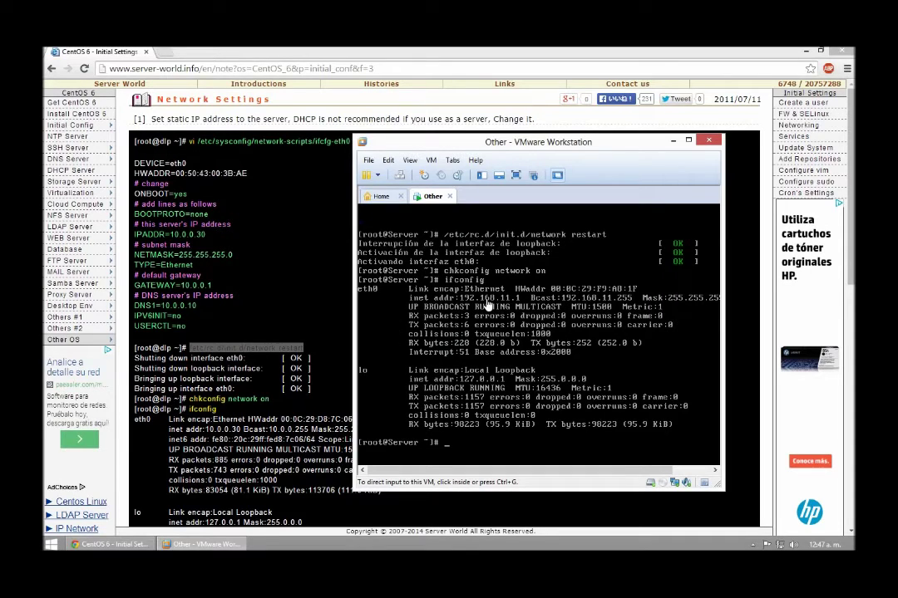
left_click(842, 51)
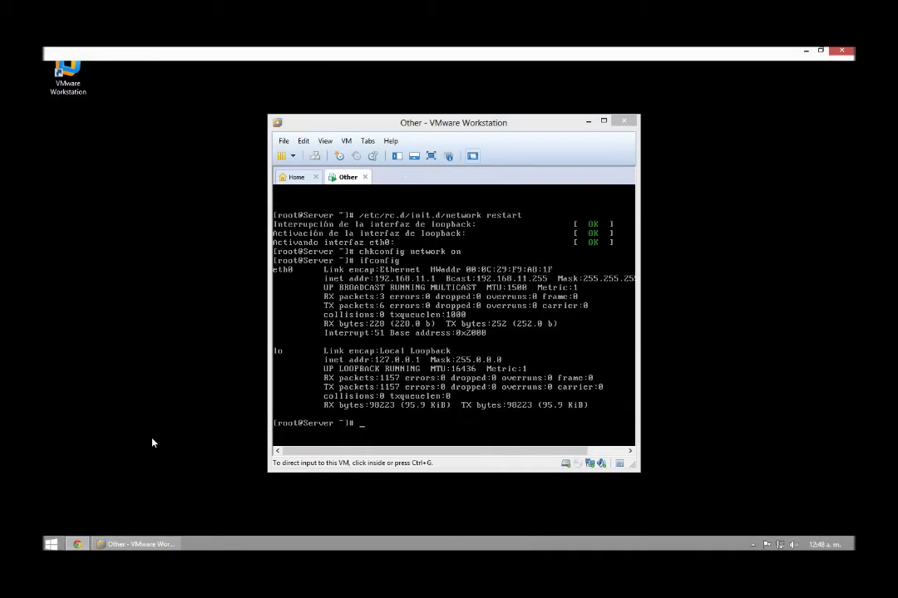
Step: Try 192.168.11.1 in a new Chrome window, then open the Network and Sharing Center
key("super+1")
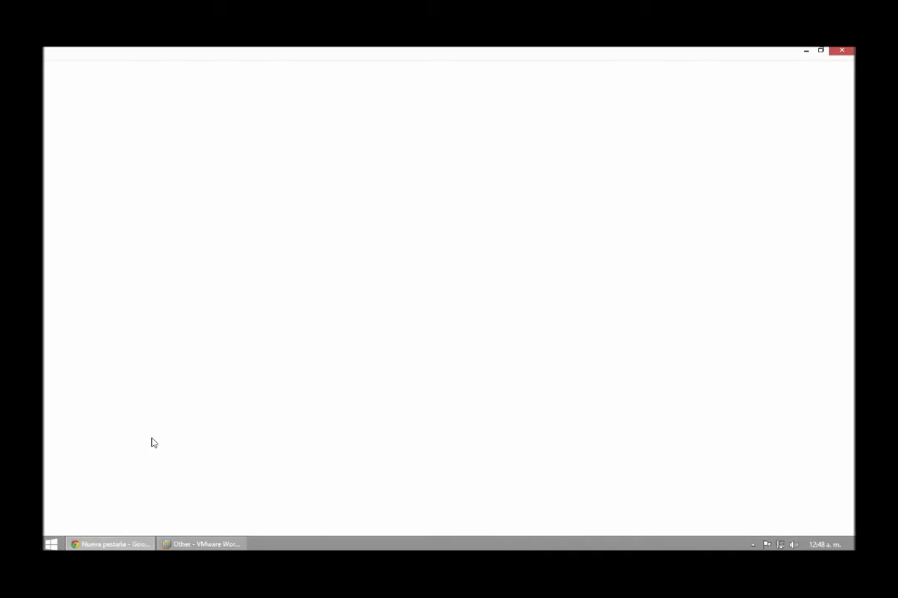
type("1")
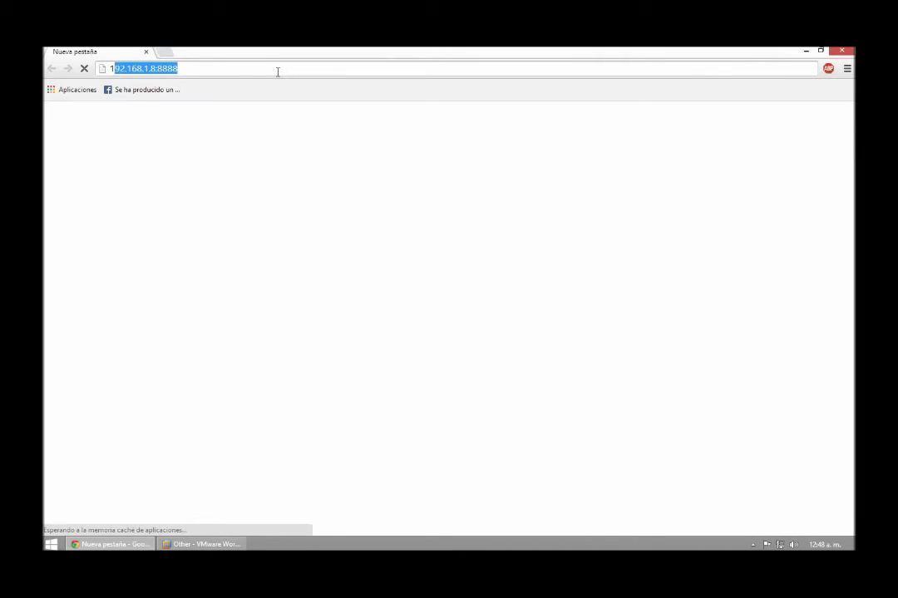
type("92.1")
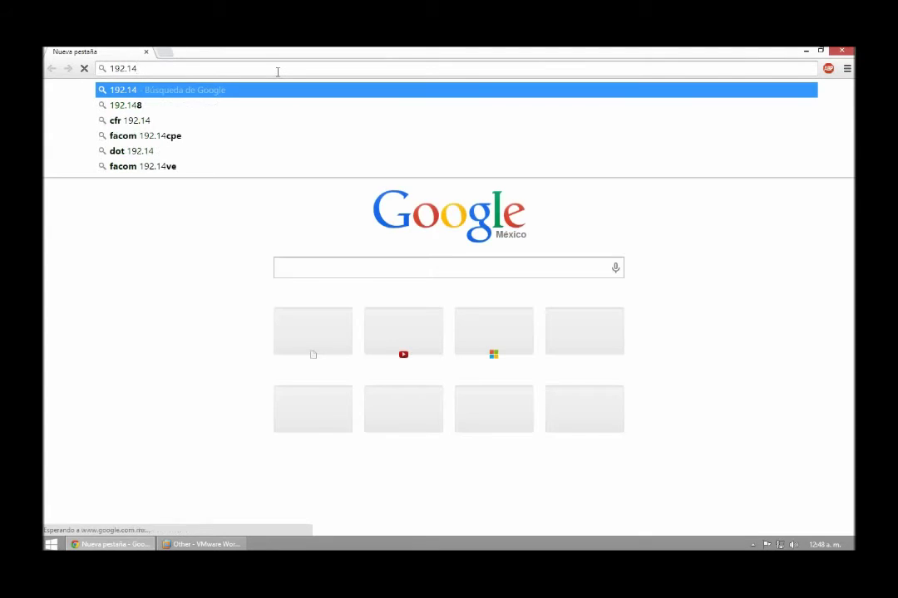
type("68.")
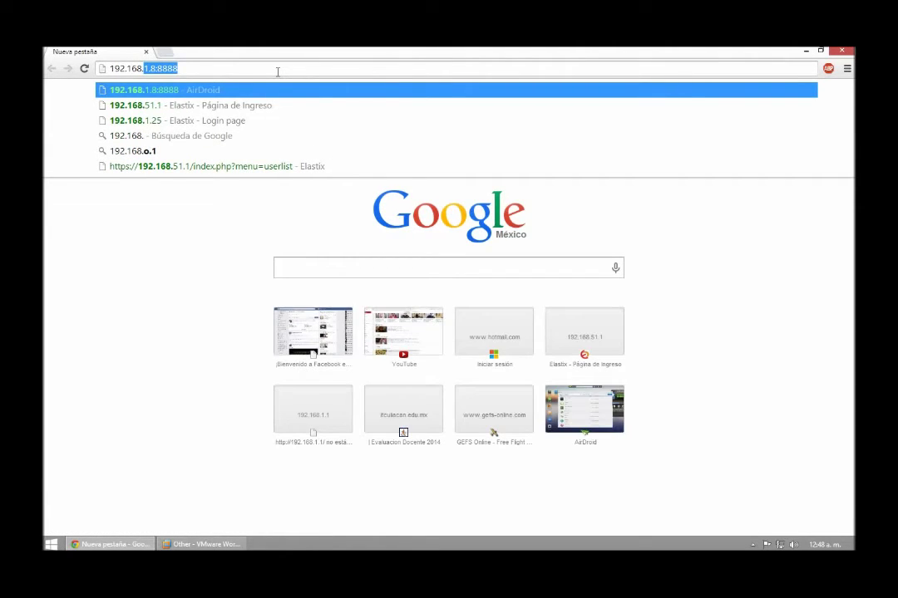
type("0")
key("BackSpace")
type("11.1")
key("Return")
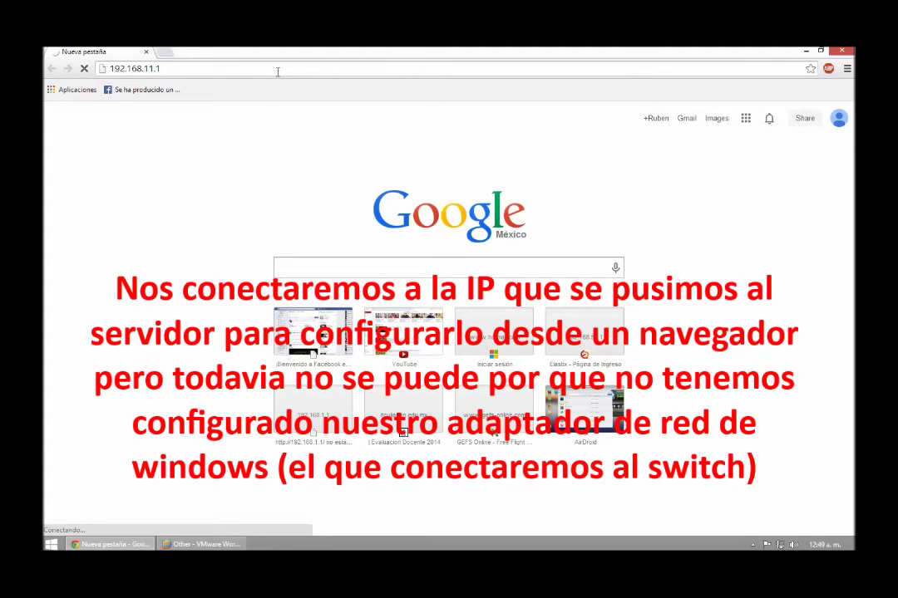
right_click(780, 544)
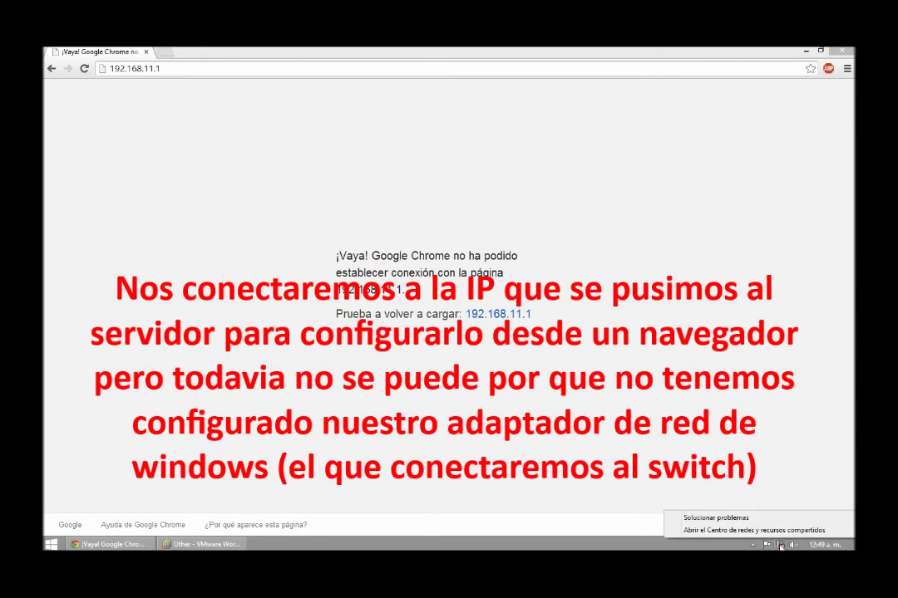
left_click(778, 531)
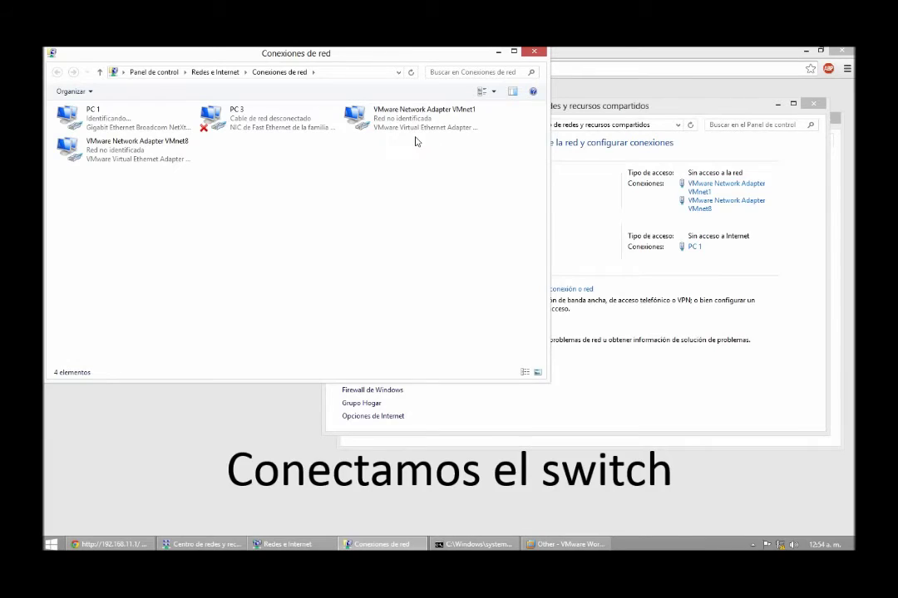
Step: Open the PC 1 connection status and check its details
left_click(138, 127)
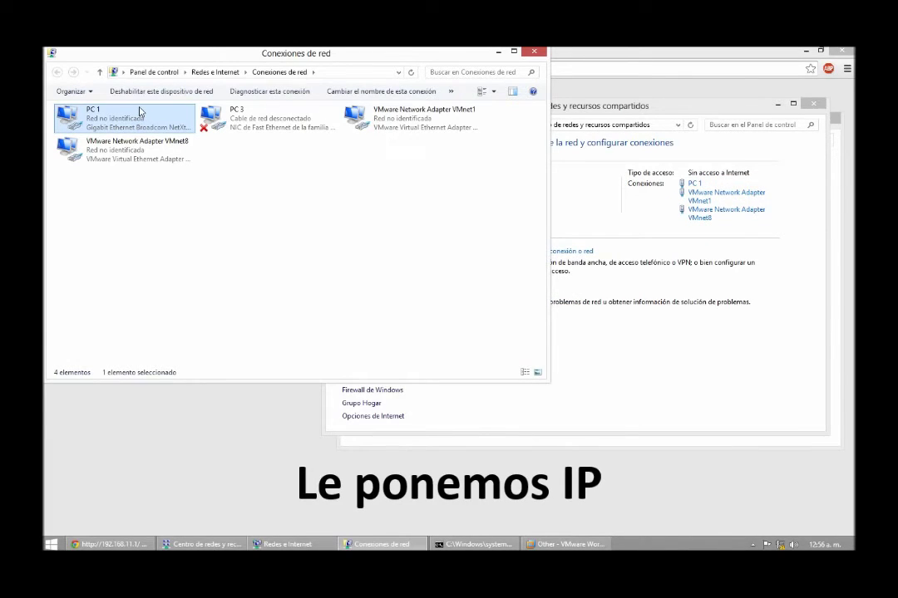
double_click(140, 112)
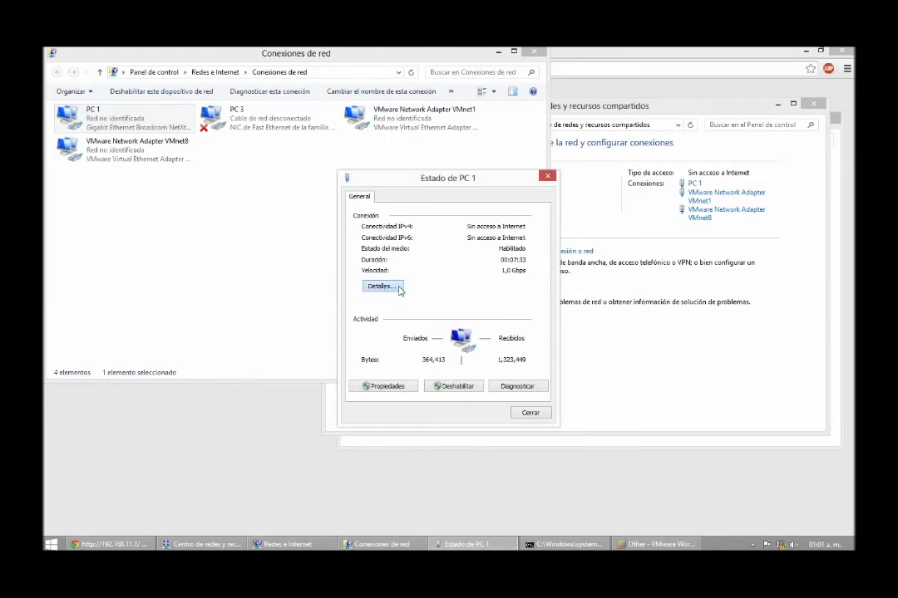
left_click(381, 286)
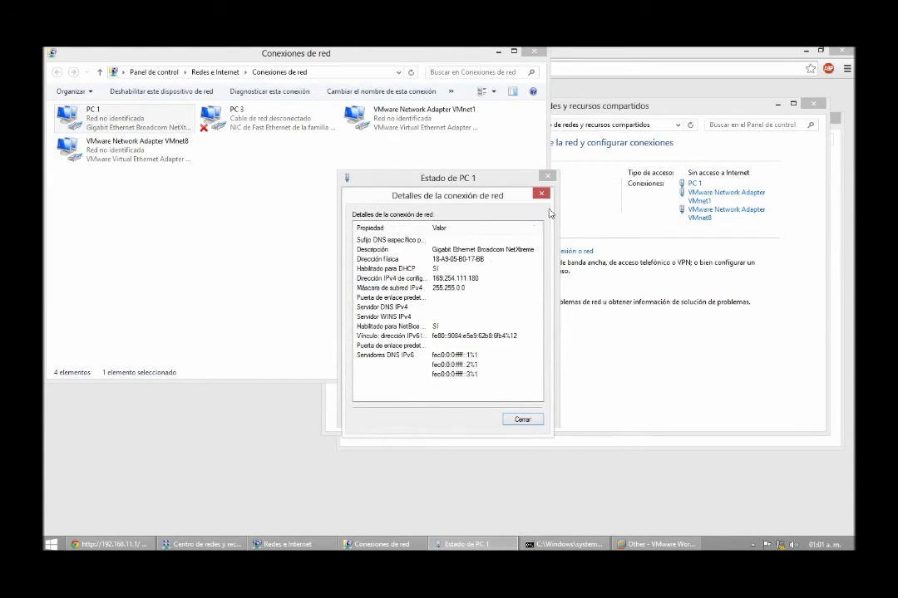
key("Escape")
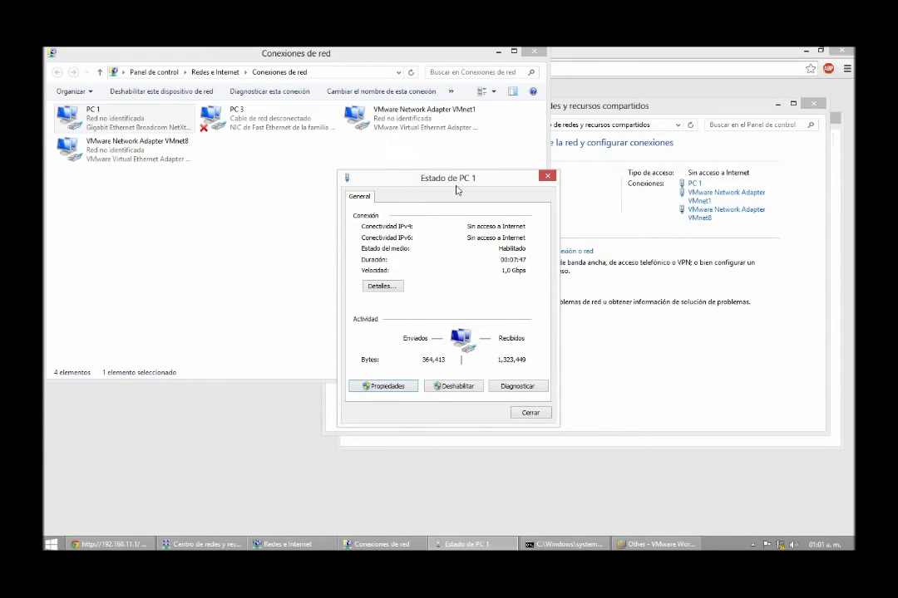
Step: Give PC 1 static IPv4 192.168.11.2, mask 255.255.255.0, gateway 192.168.11.1
left_click(387, 387)
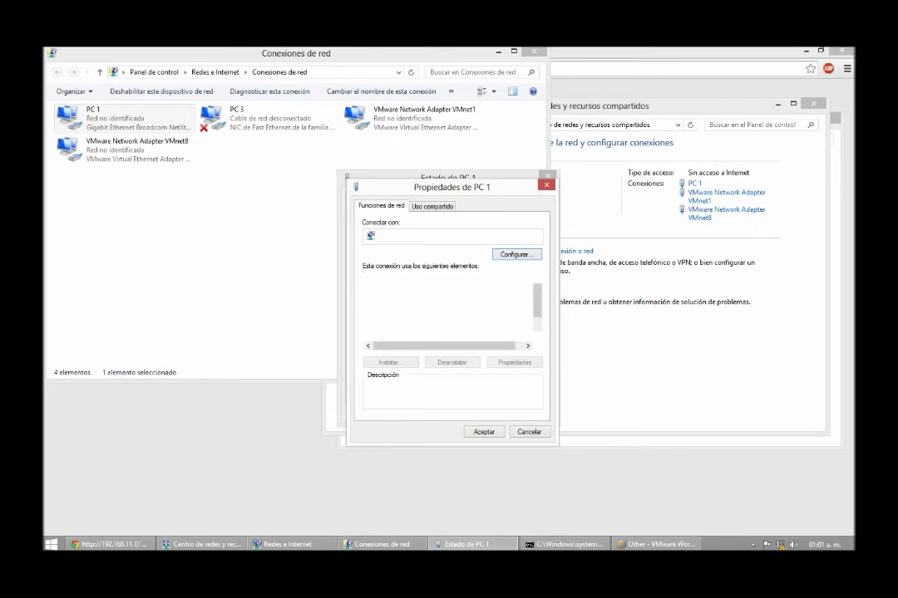
scroll(449, 307, "down", 1)
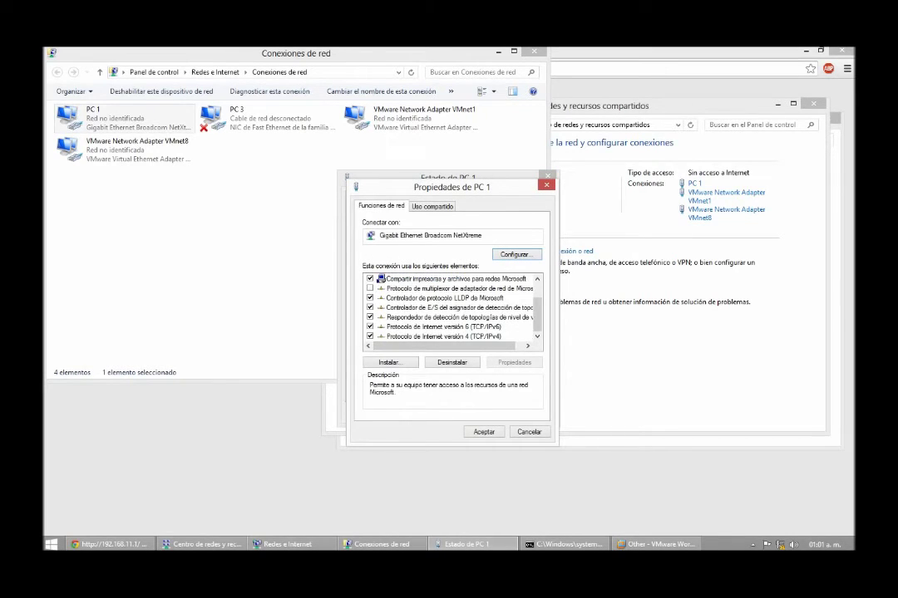
left_click(443, 336)
left_click(514, 363)
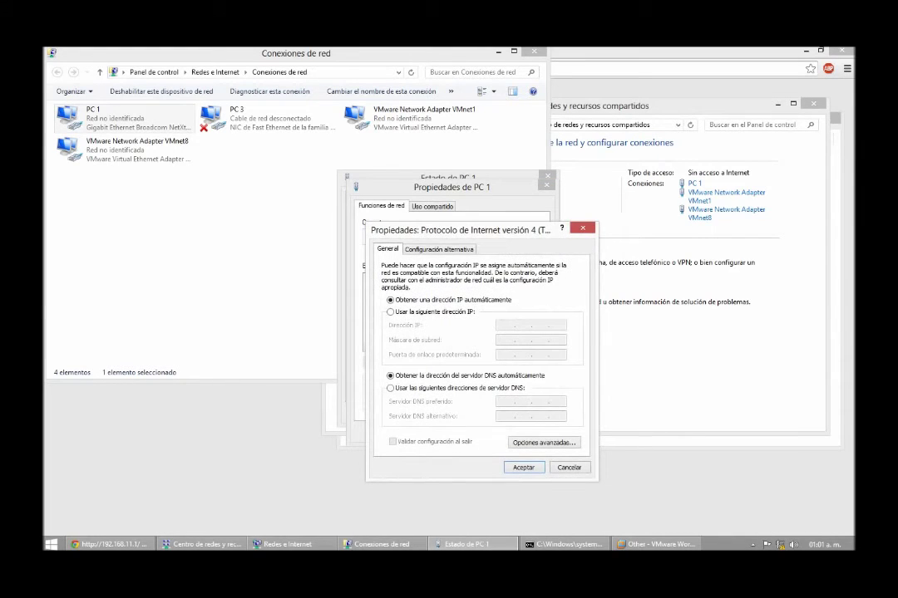
left_click(391, 311)
type("192 . 168 . ")
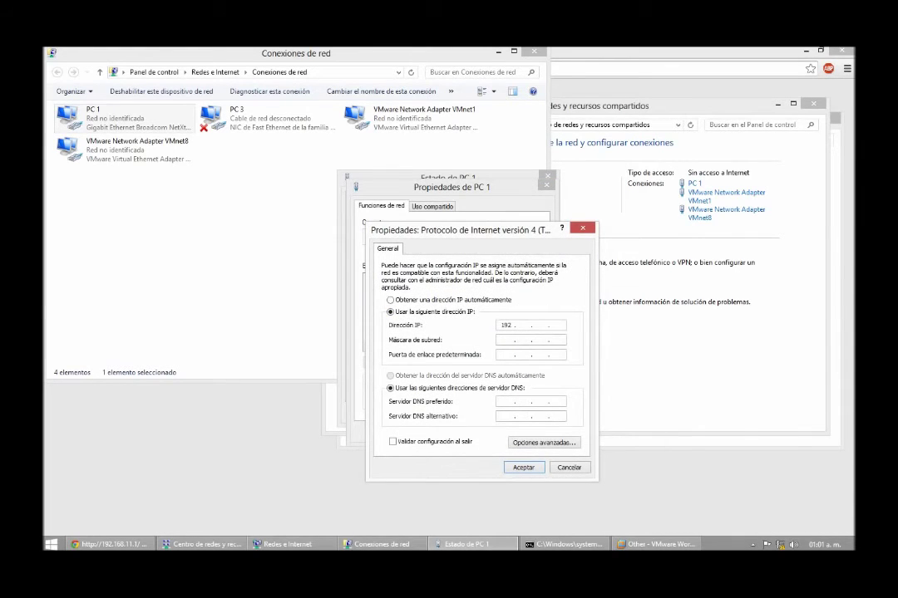
type("11 . 2")
key("Tab")
key("Tab")
type("192 . 168 . 11 . 1")
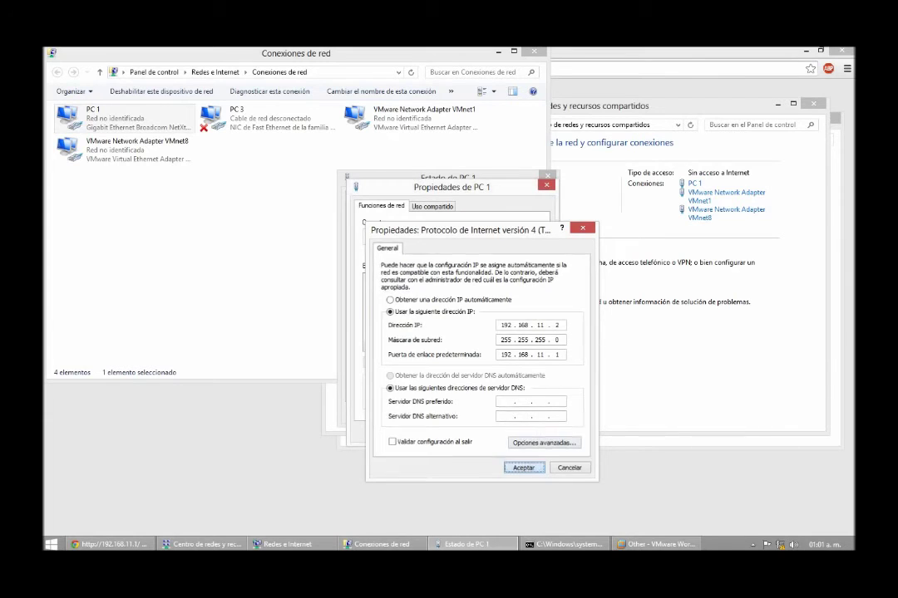
left_click(523, 467)
Step: Close the PC 1 adapter properties and the network connections list
key("Return")
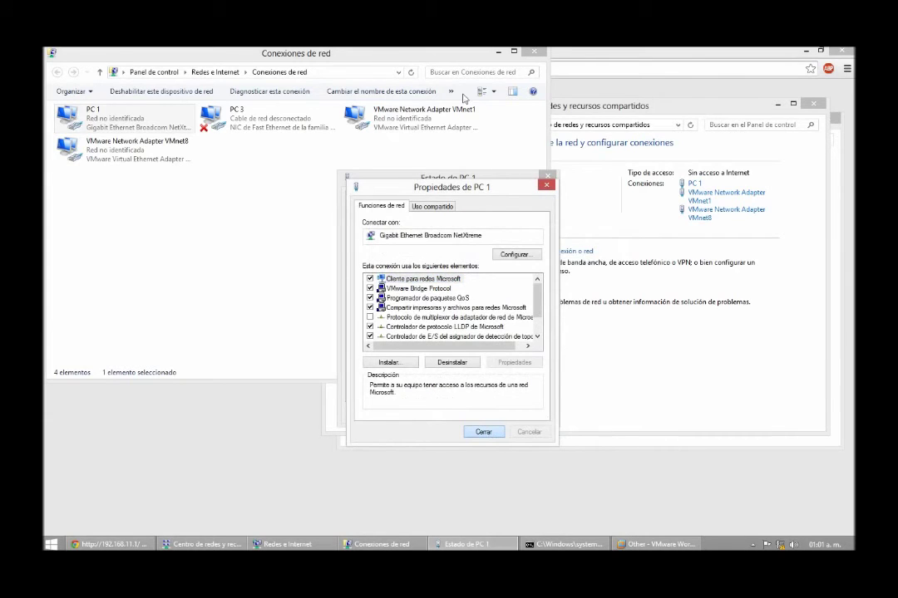
left_click(532, 53)
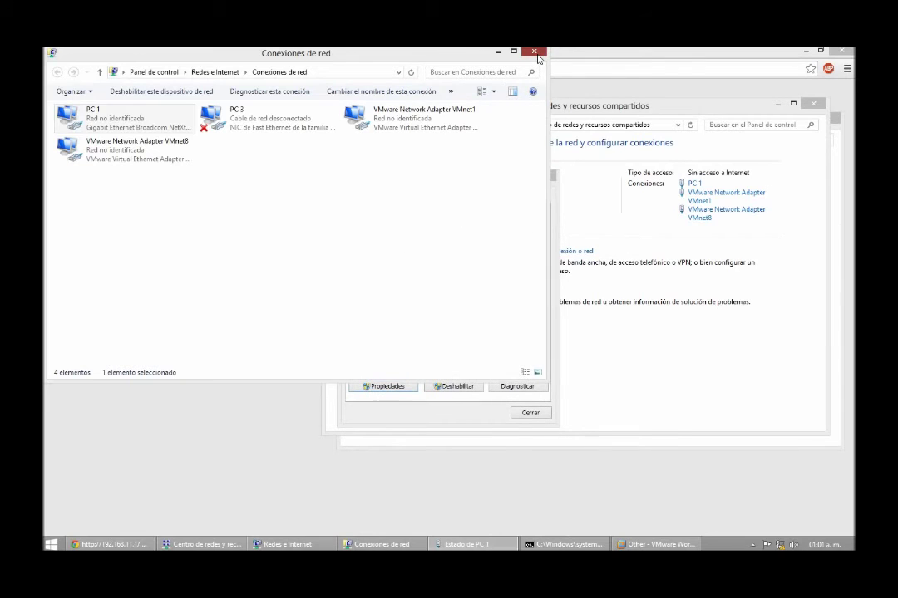
left_click(534, 53)
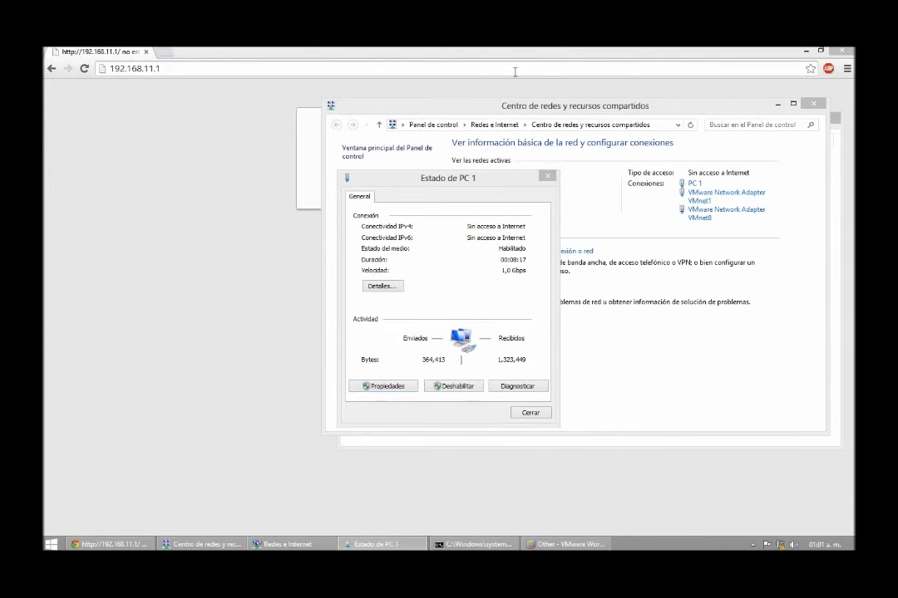
Step: Close the PC 1 connection status dialog
left_click(514, 73)
left_click(370, 544)
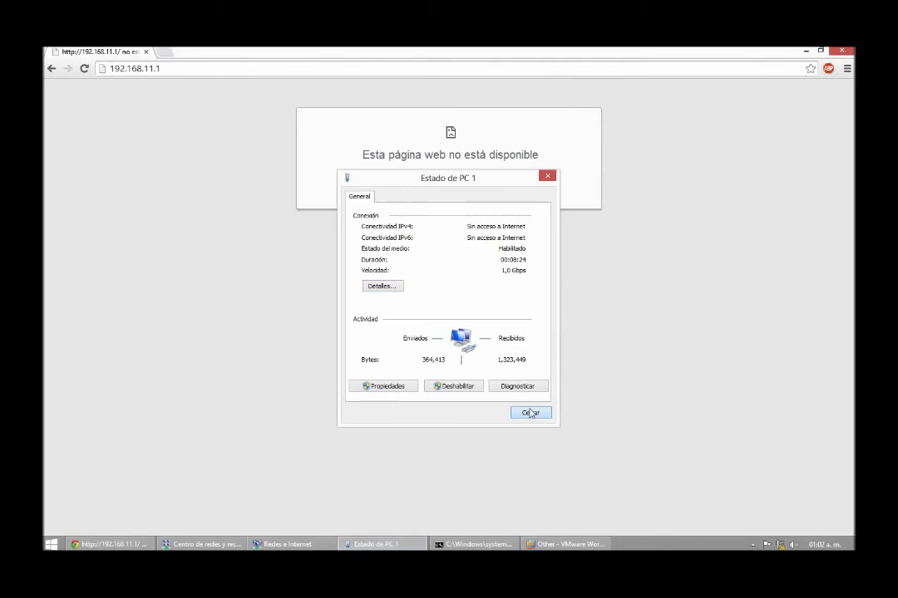
left_click(531, 413)
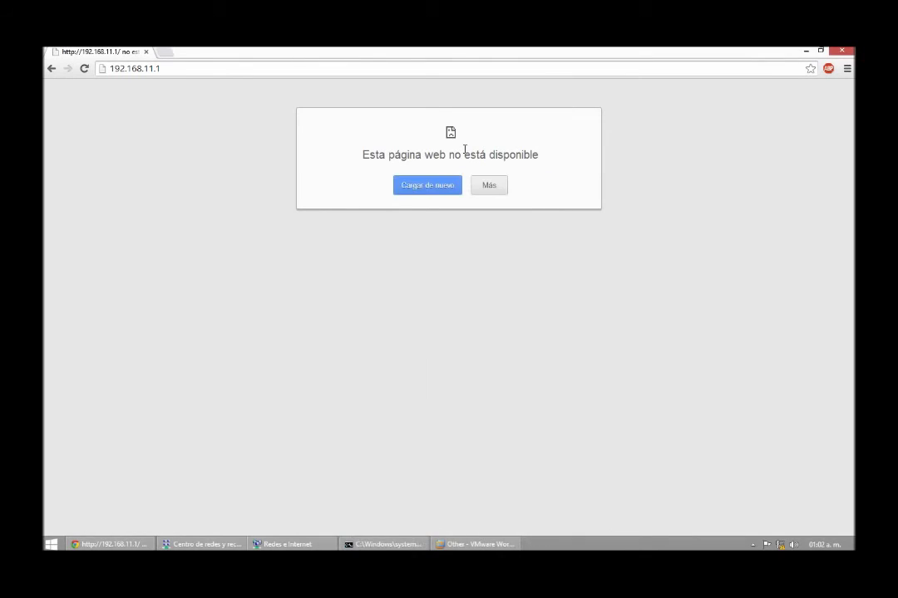
Step: Reload 192.168.11.1, decline network sharing, and proceed past the certificate warning
left_click(448, 67)
key("Return")
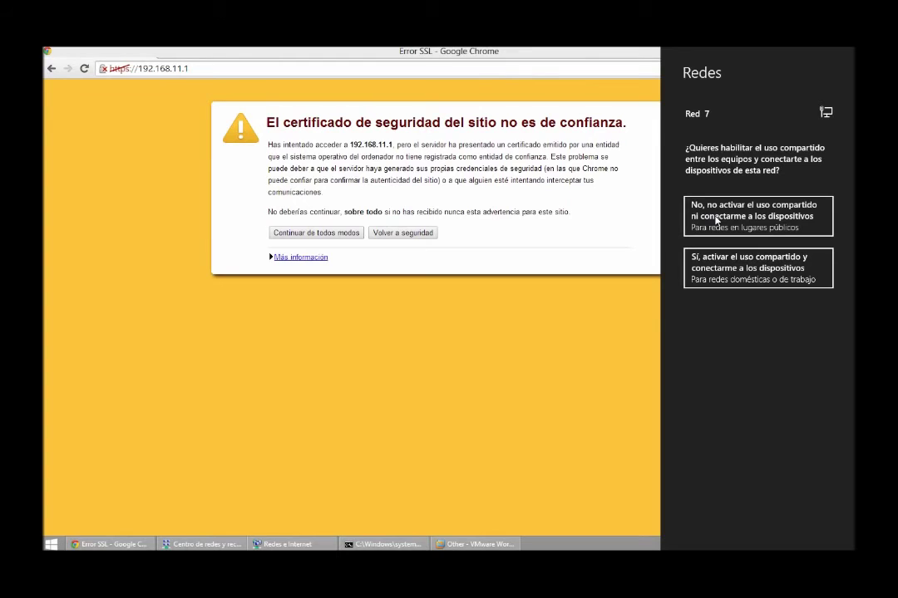
left_click(714, 218)
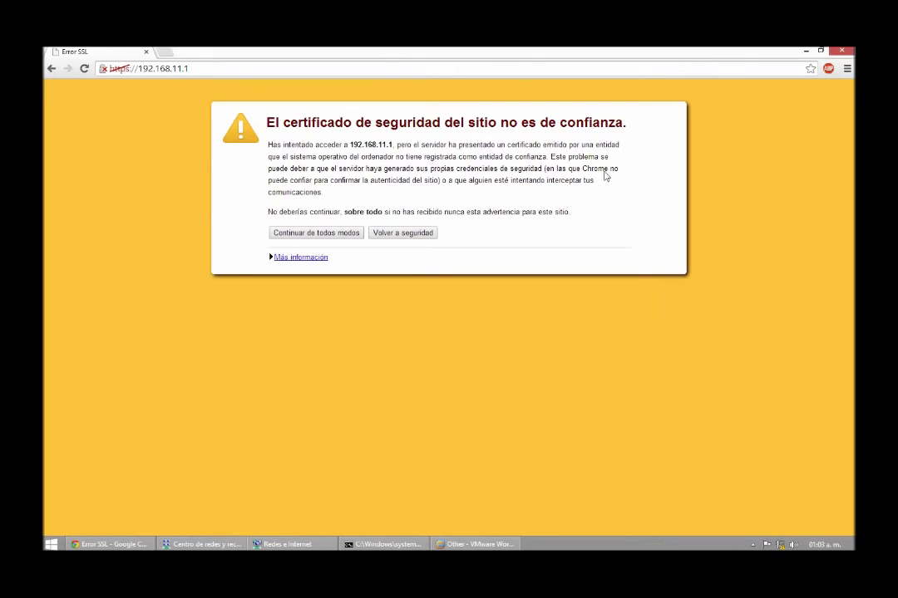
left_click(308, 233)
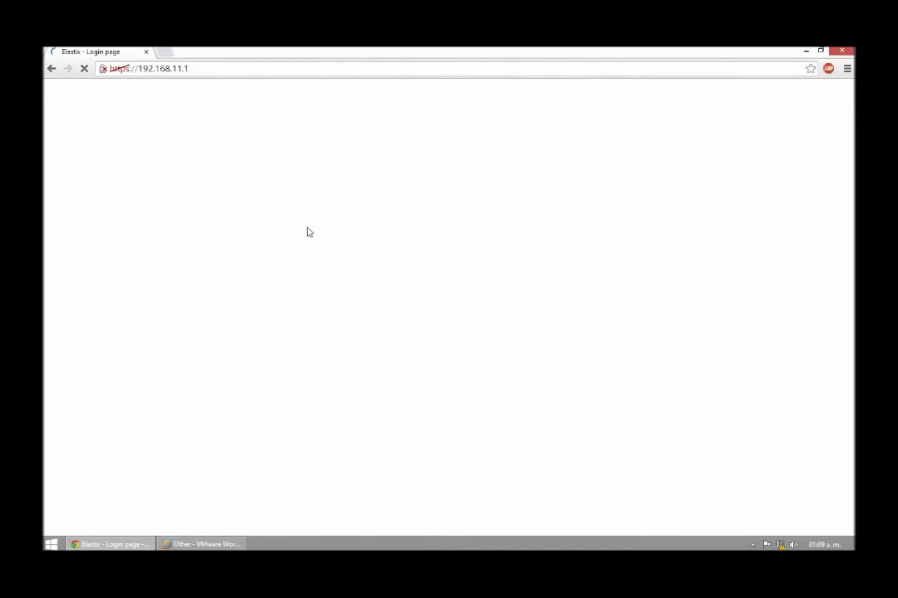
Step: Log in to Elastix as admin with the administrator password
key("Tab")
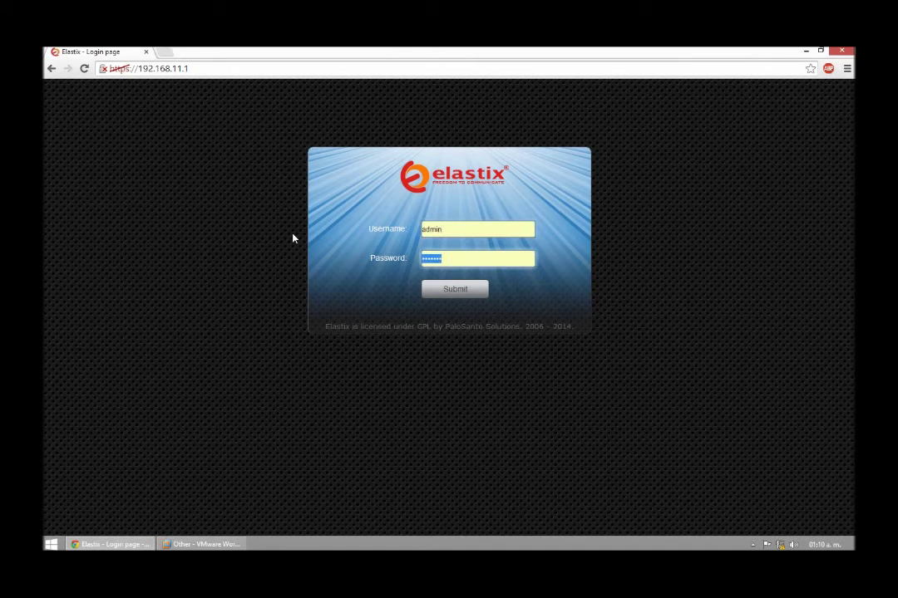
type("*****")
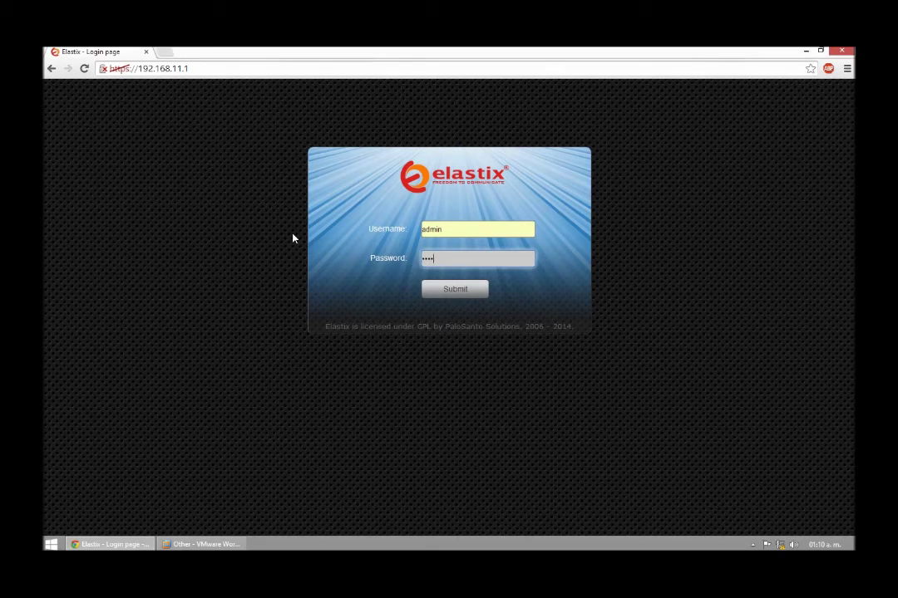
type("**")
key("ctrl+a")
type("*******")
key("Return")
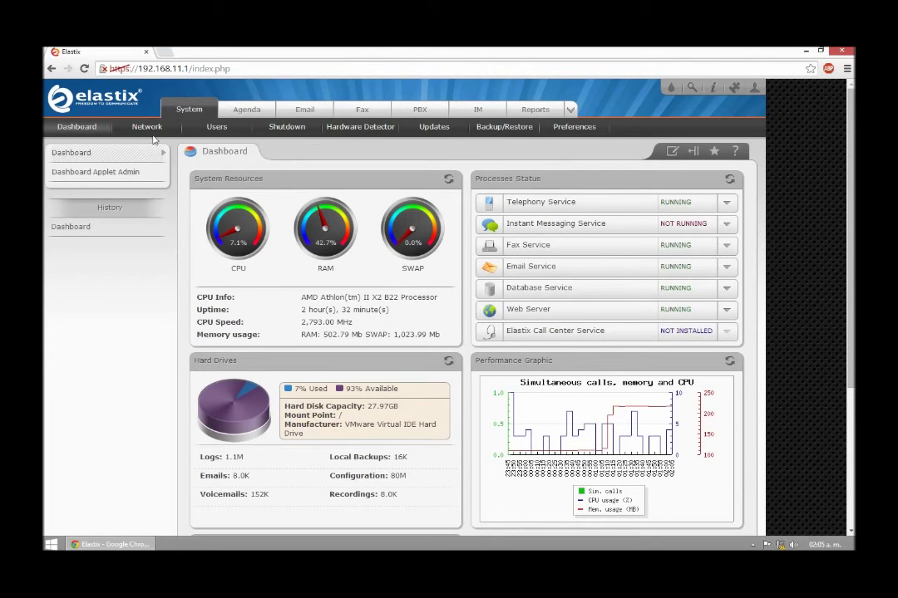
Step: Open the DHCP Server settings and enter start address 192.168.11.99
left_click(146, 128)
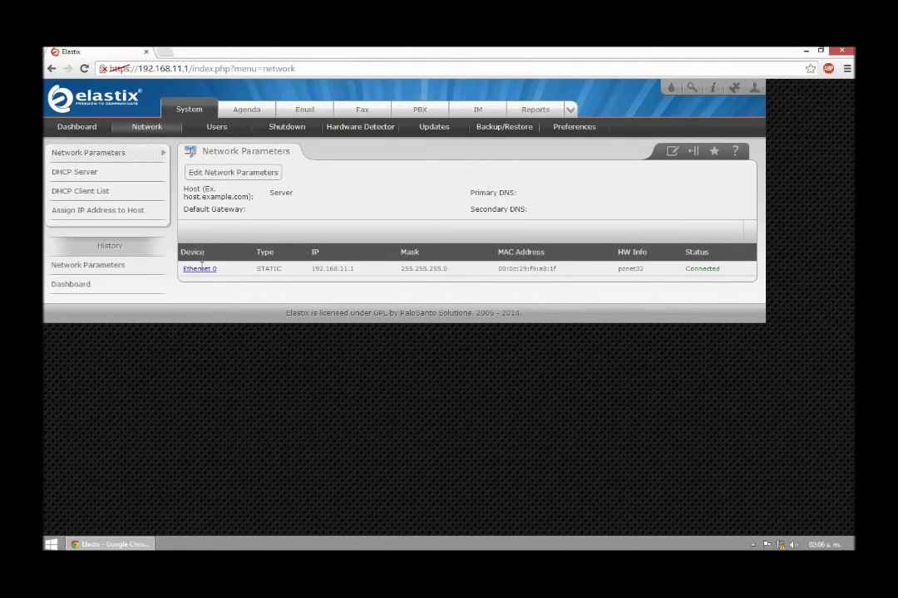
left_click(200, 271)
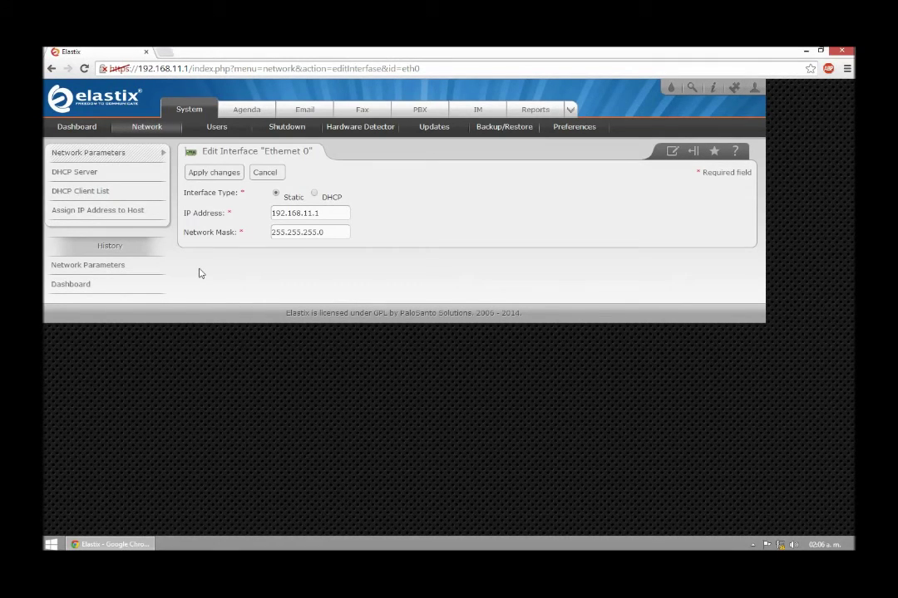
left_click(80, 173)
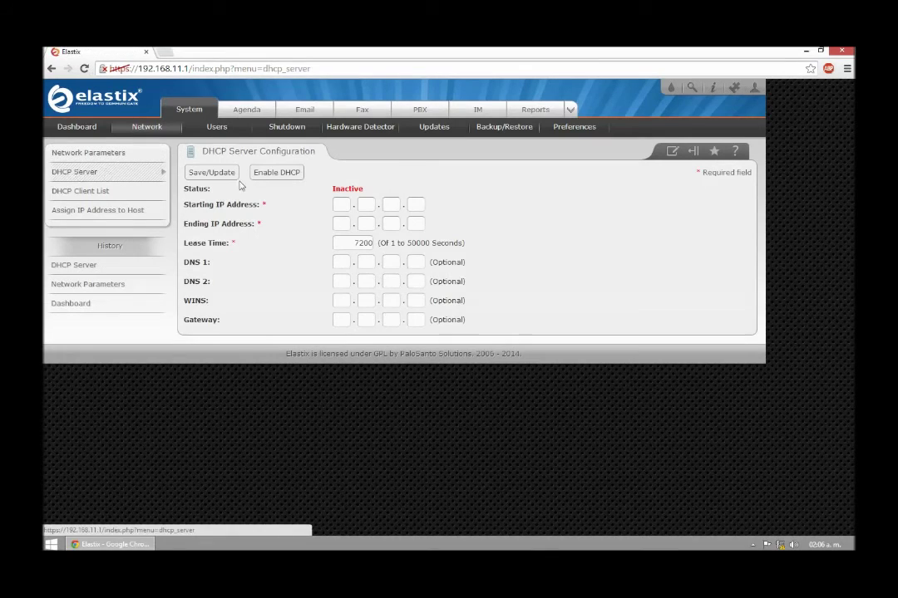
left_click(339, 205)
type("192")
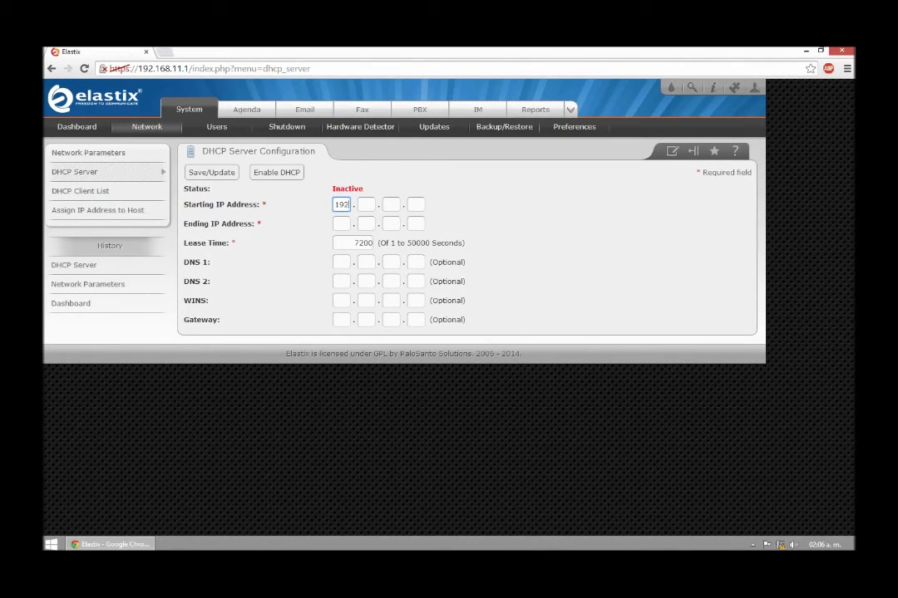
key("Tab")
type("168")
key("Tab")
type("11")
key("Tab")
type("1")
type("99")
Step: Enter the DHCP end address 192.168.11.199
left_click(340, 224)
type("192.168.")
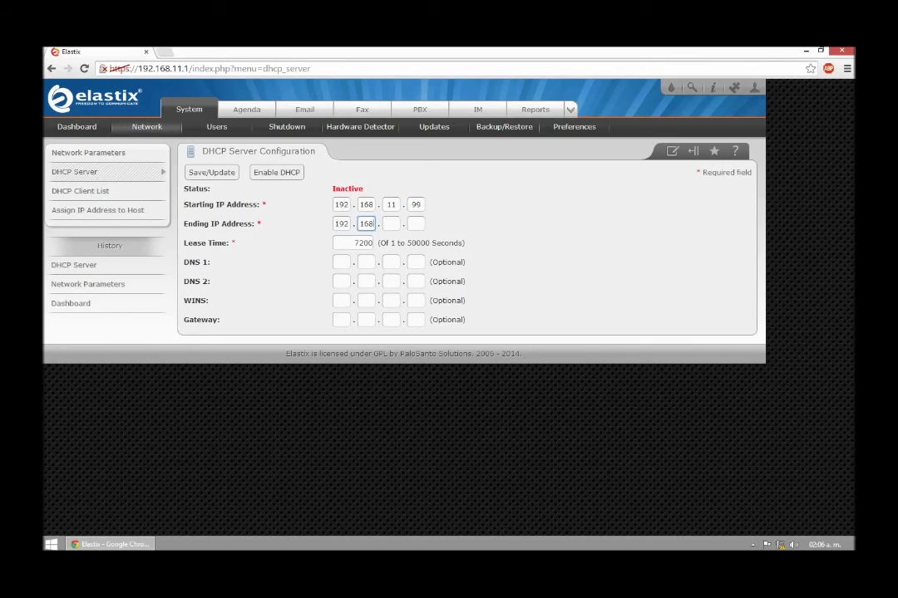
type("11")
key("Tab")
type("199")
key("Tab")
key("Tab")
Step: Set gateway 192.168.11.1, save the DHCP settings, and enable the DHCP server
left_click(342, 319)
type("192")
key("Tab")
type("168")
key("Tab")
type("11")
key("Tab")
type("1")
left_click(219, 177)
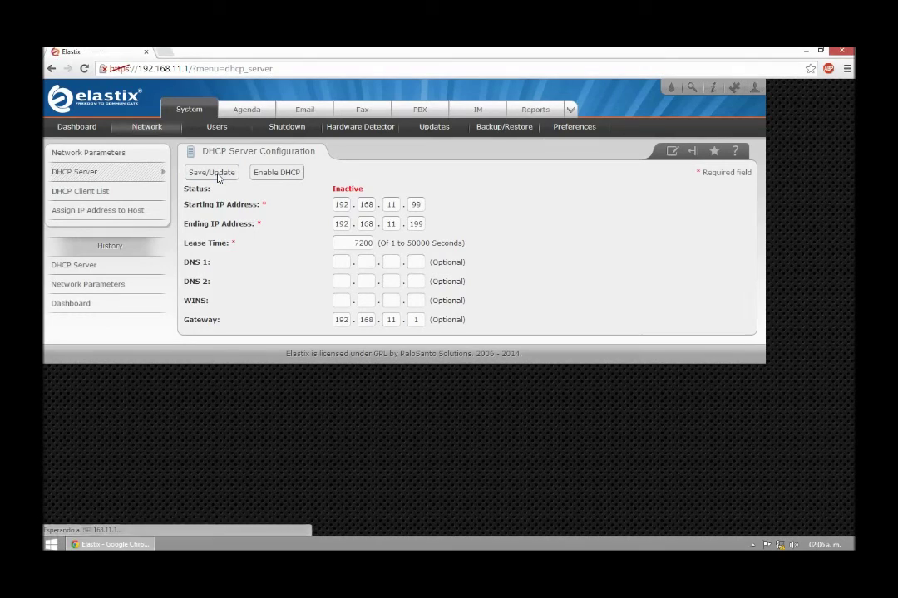
left_click(283, 173)
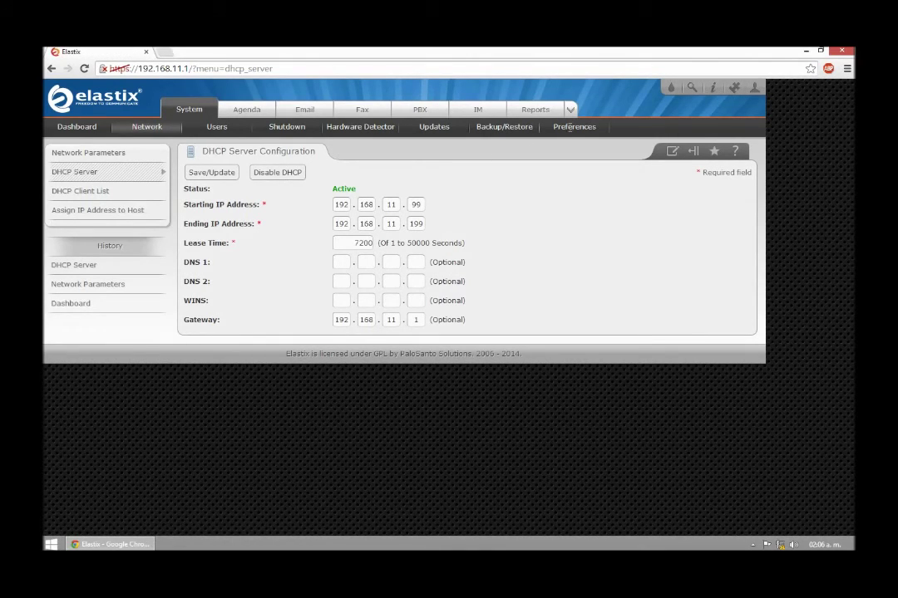
Step: Switch the Elastix interface language to Español, save, and return to the Dashboard
left_click(573, 129)
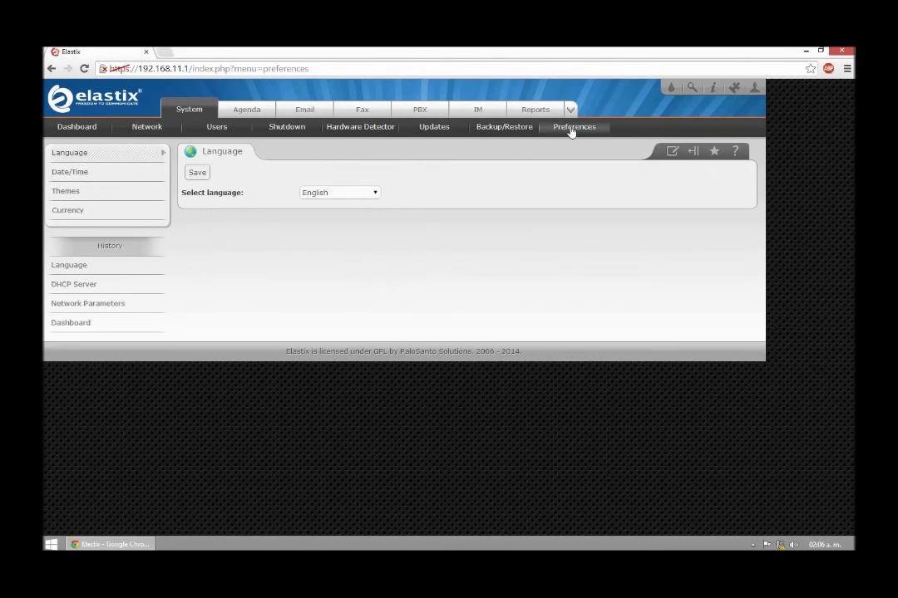
left_click(351, 194)
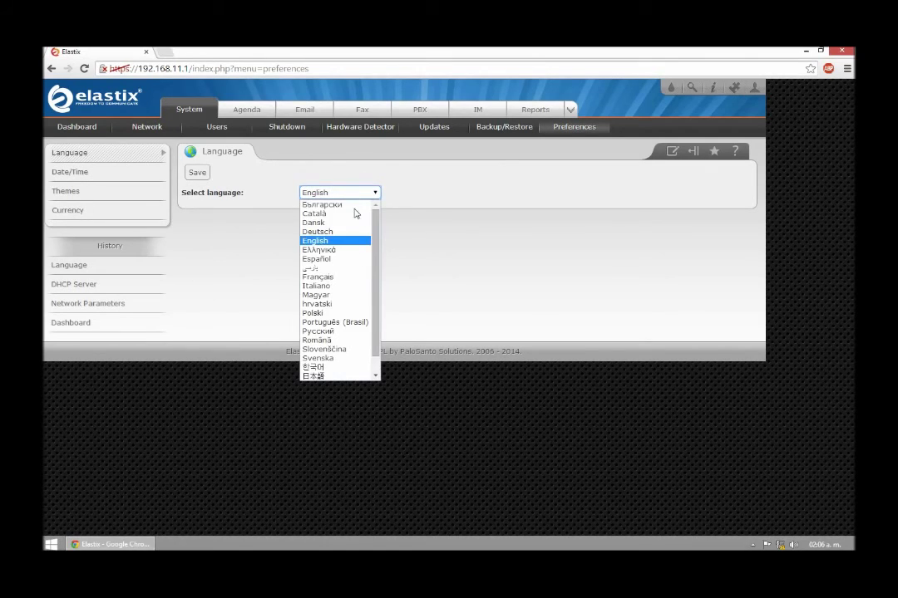
scroll(374, 278, "down", 1)
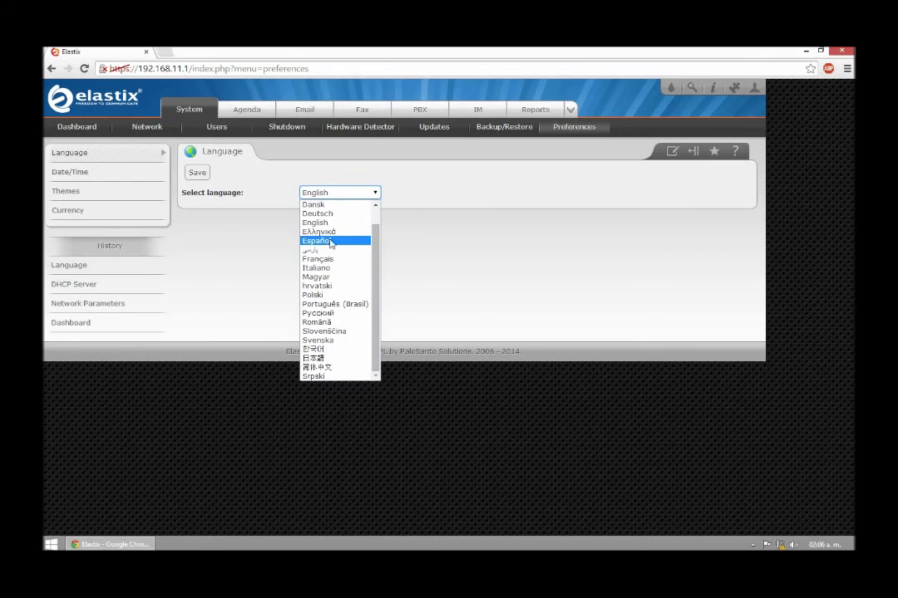
left_click(320, 240)
left_click(192, 174)
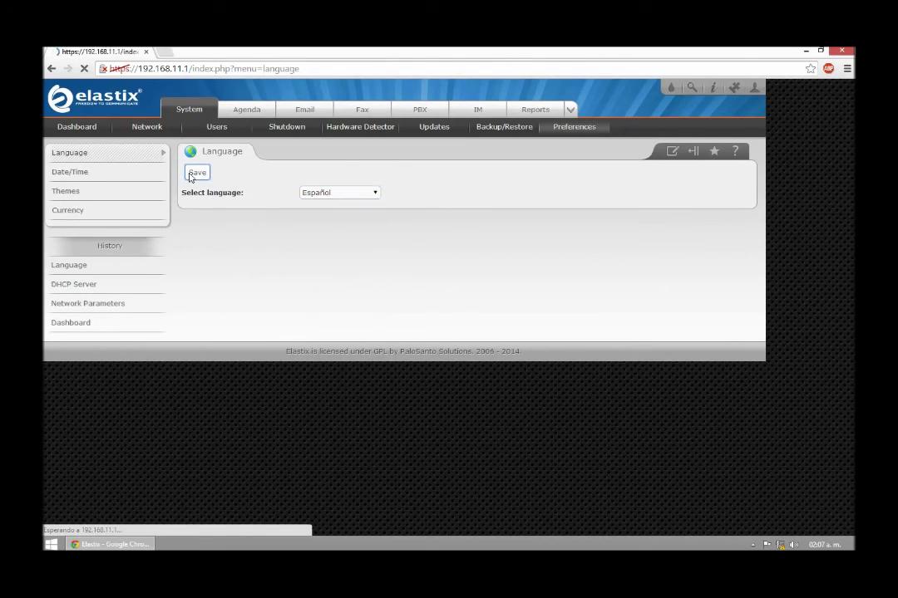
left_click(83, 129)
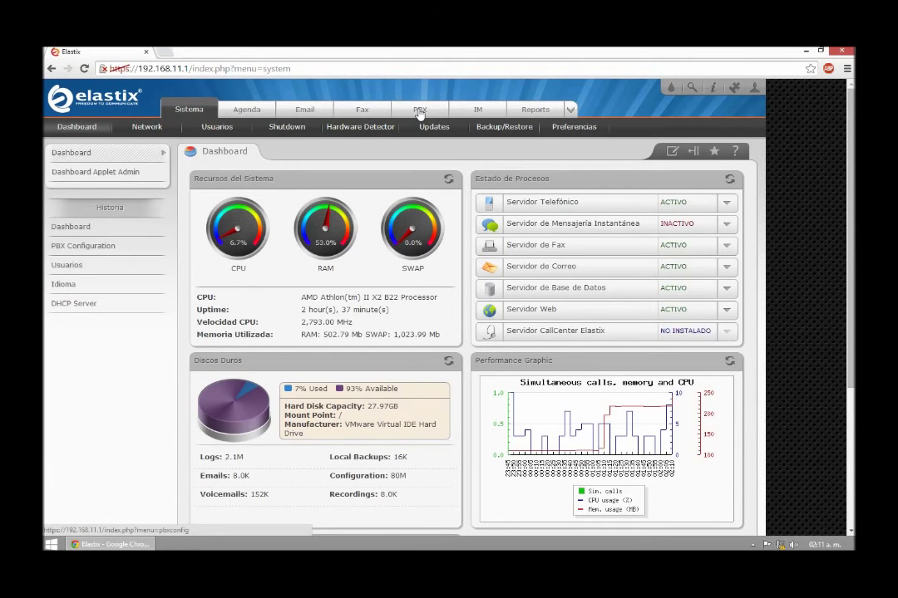
Step: Start a Generic SIP extension 252 with display name Sala A and CID alias 7252
left_click(420, 112)
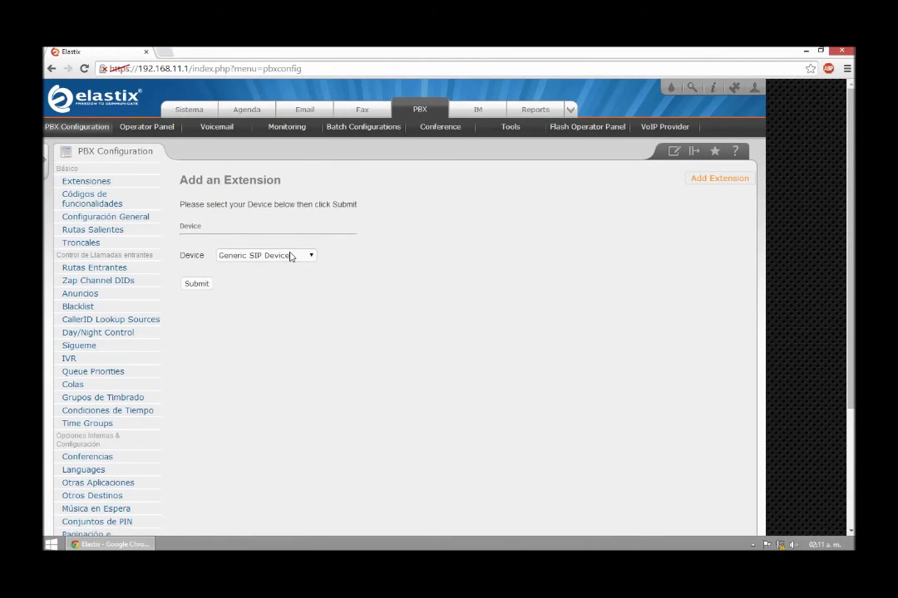
left_click(198, 285)
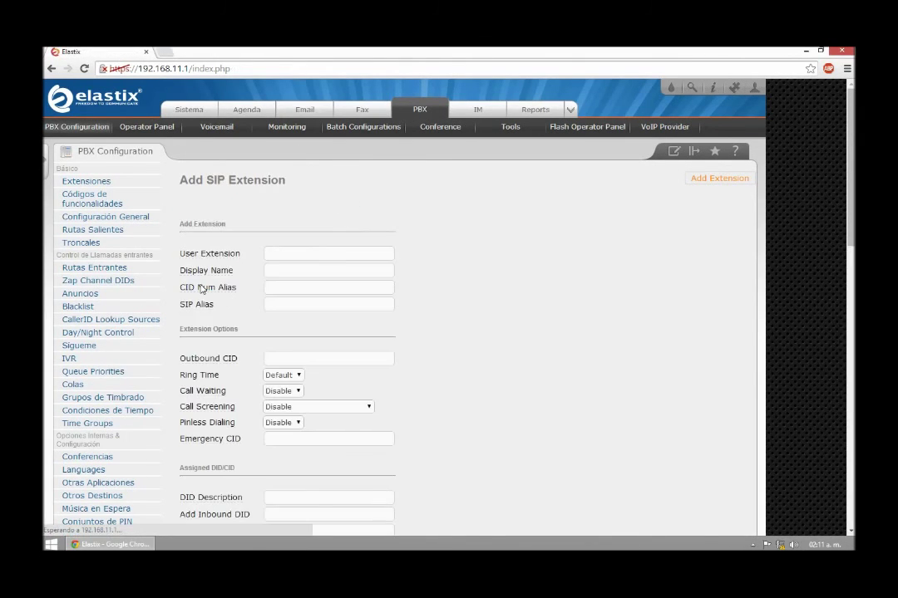
left_click(280, 254)
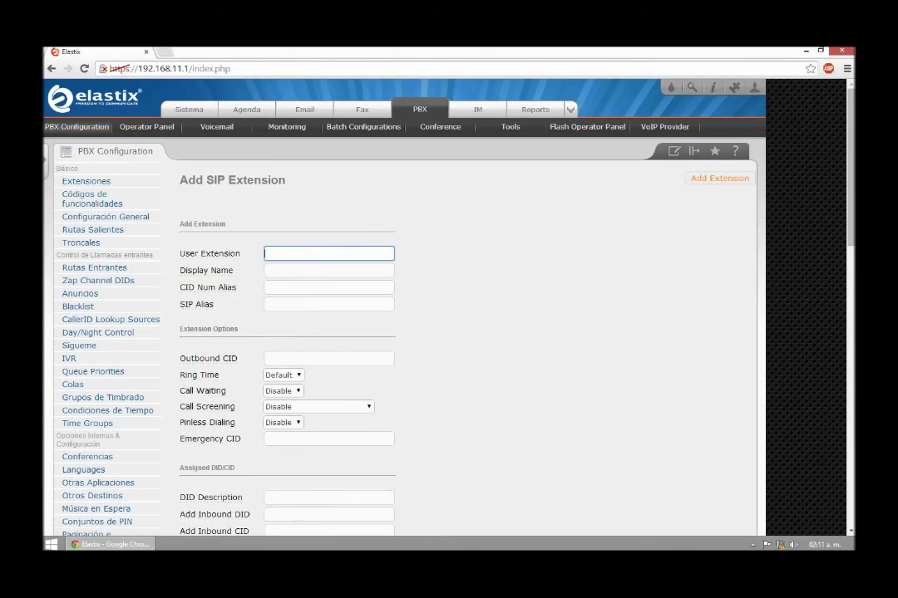
type("252")
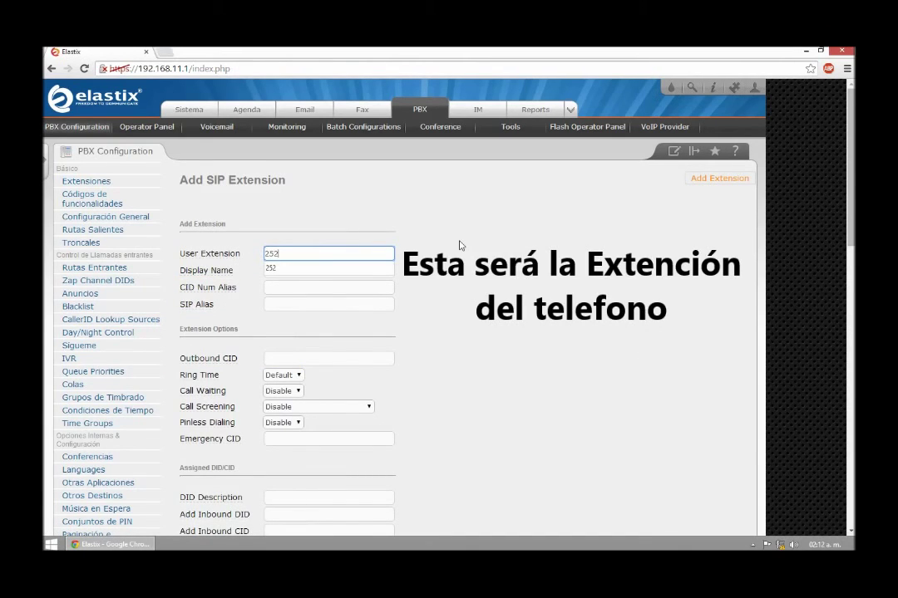
key("Tab")
key("BackSpace")
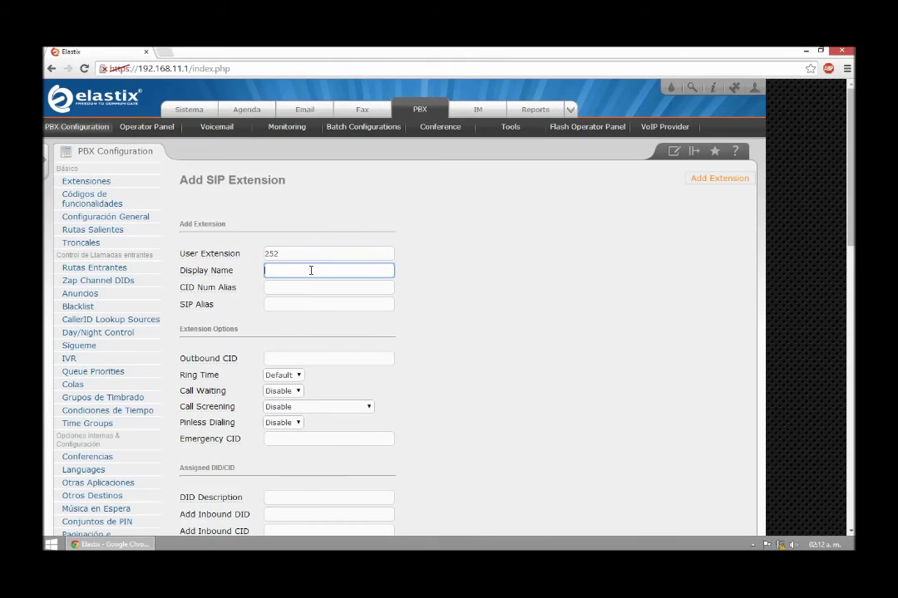
type("Sala")
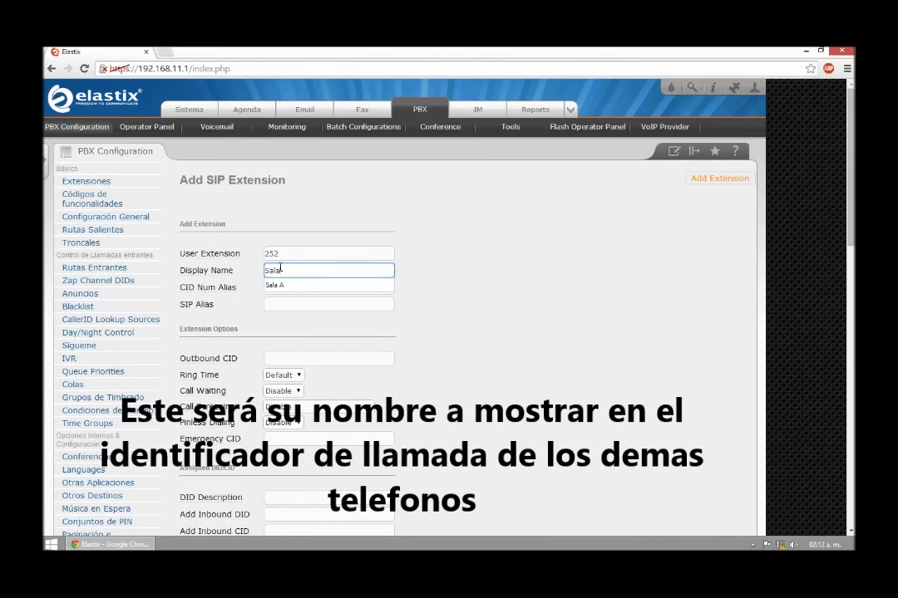
left_click(276, 285)
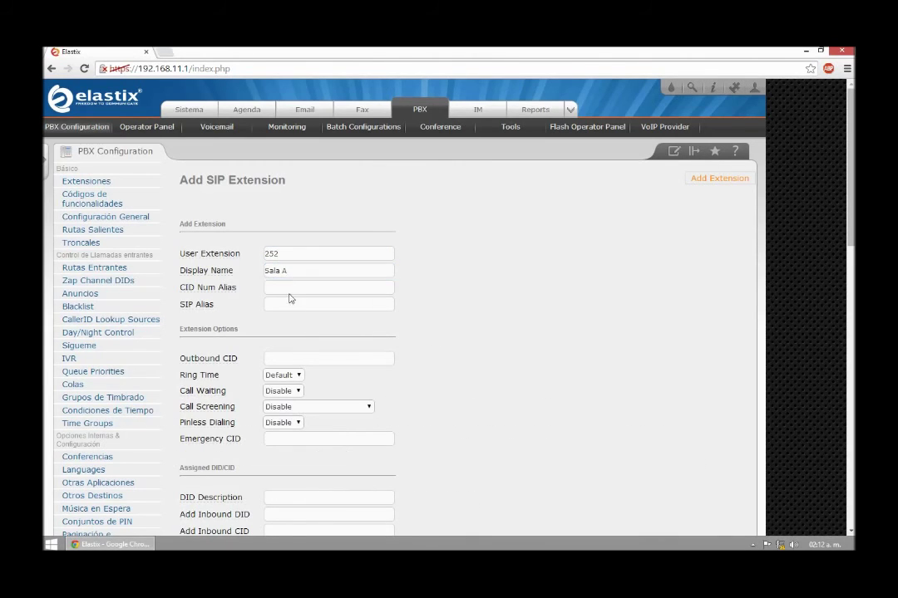
left_click(290, 287)
type("7252")
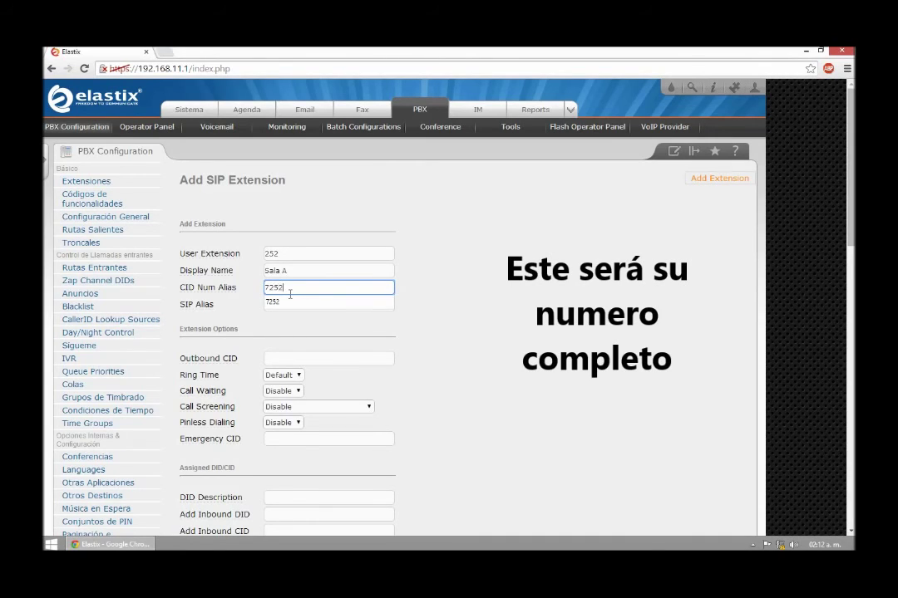
left_click(382, 317)
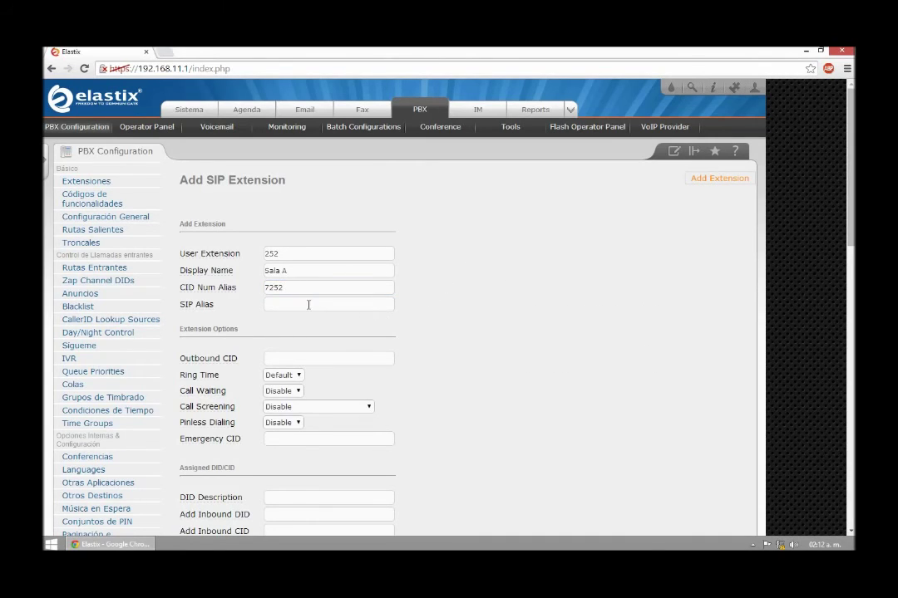
Step: Set the device secret password and submit the Sala A extension
scroll(295, 333, "down", 1)
scroll(266, 311, "down", 1)
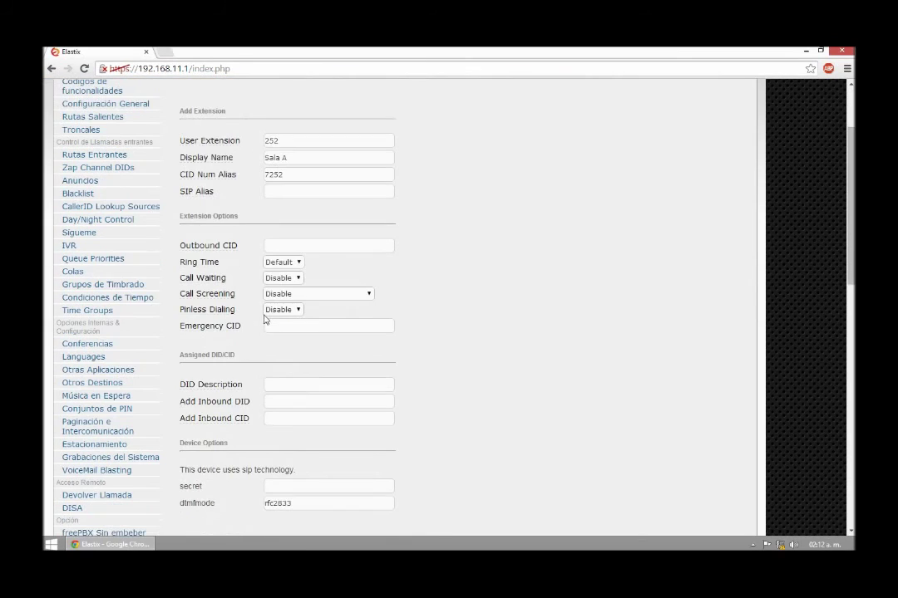
scroll(286, 247, "down", 2)
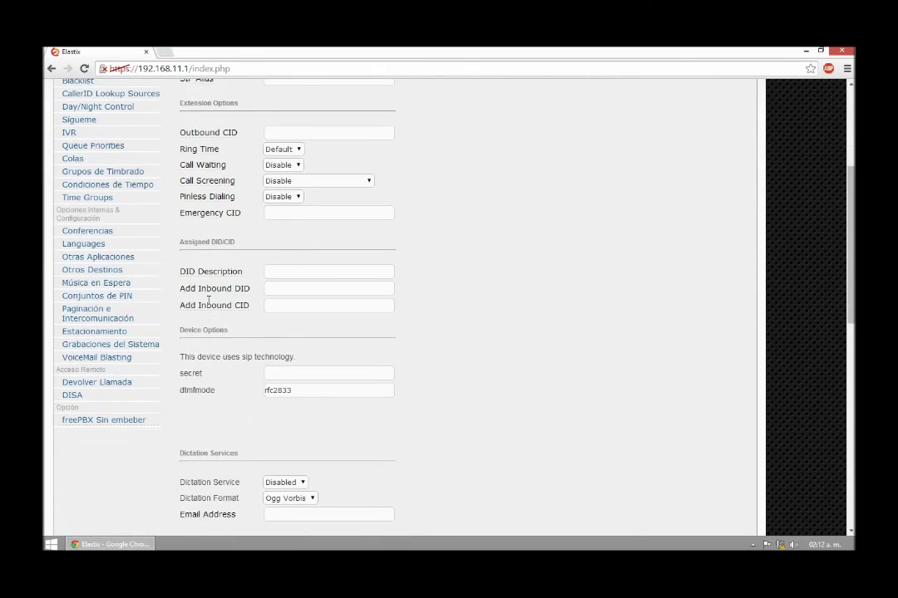
scroll(333, 374, "down", 2)
left_click(284, 260)
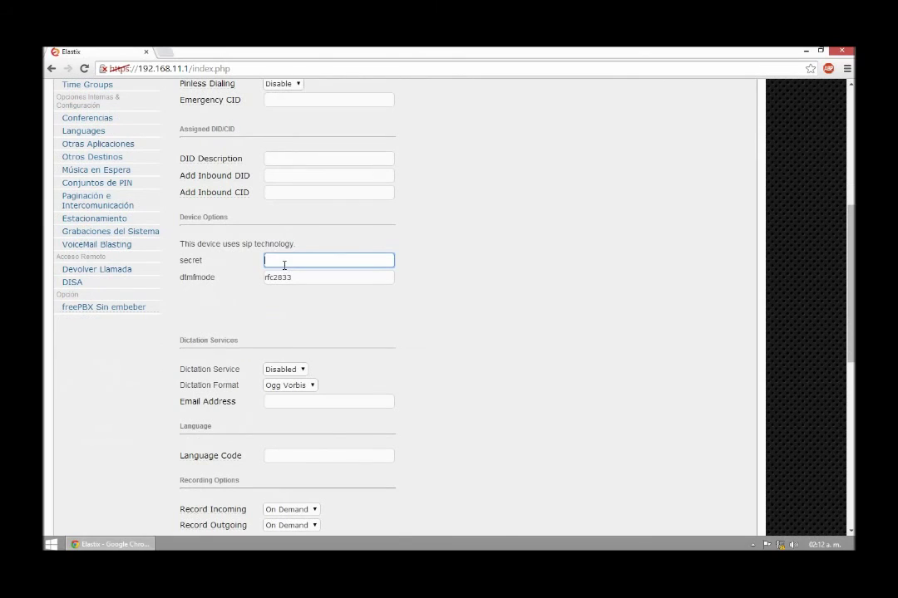
left_click(474, 294)
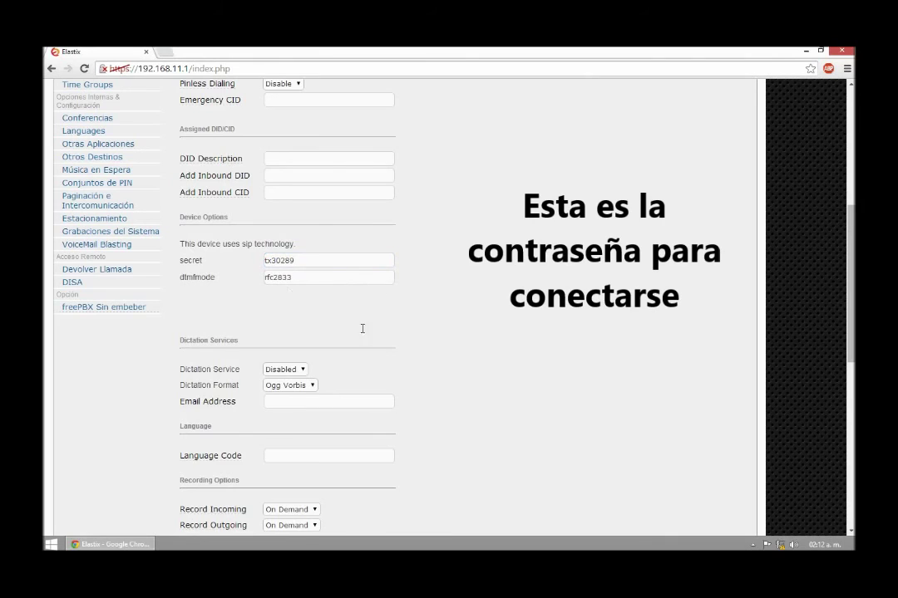
scroll(363, 328, "down", 4)
scroll(363, 341, "down", 3)
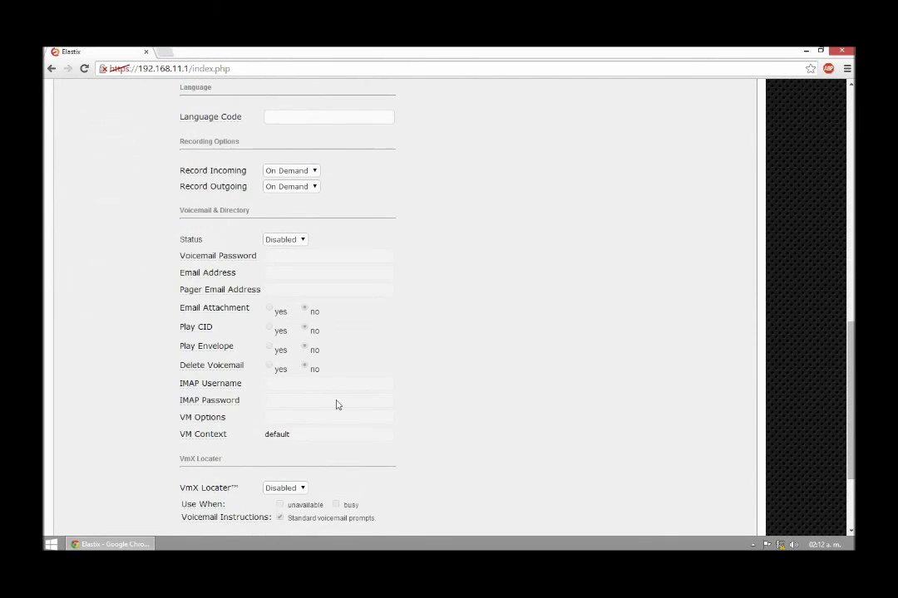
left_click(197, 481)
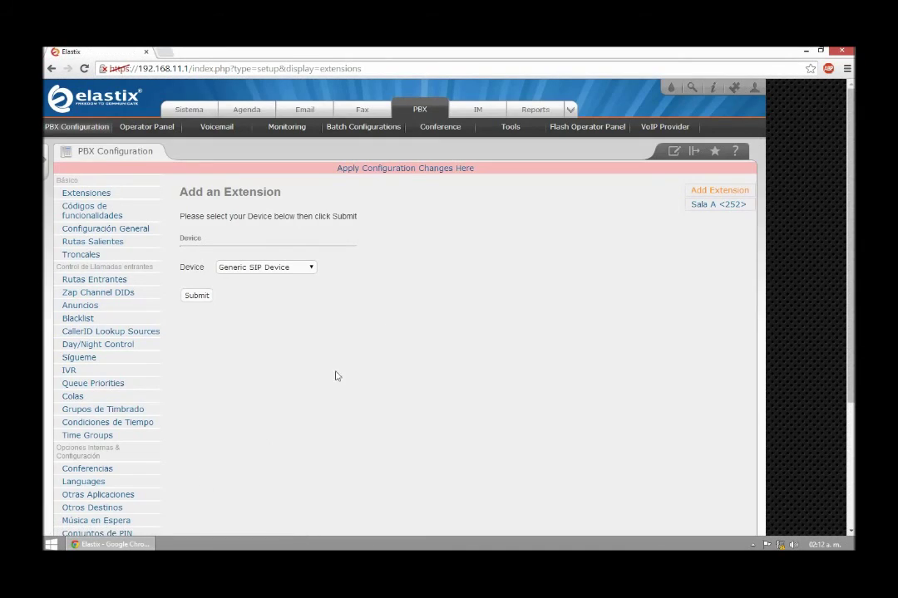
Step: Apply pending changes, then start Generic SIP extension 482, display name Sala B, CID alias 72522
left_click(405, 171)
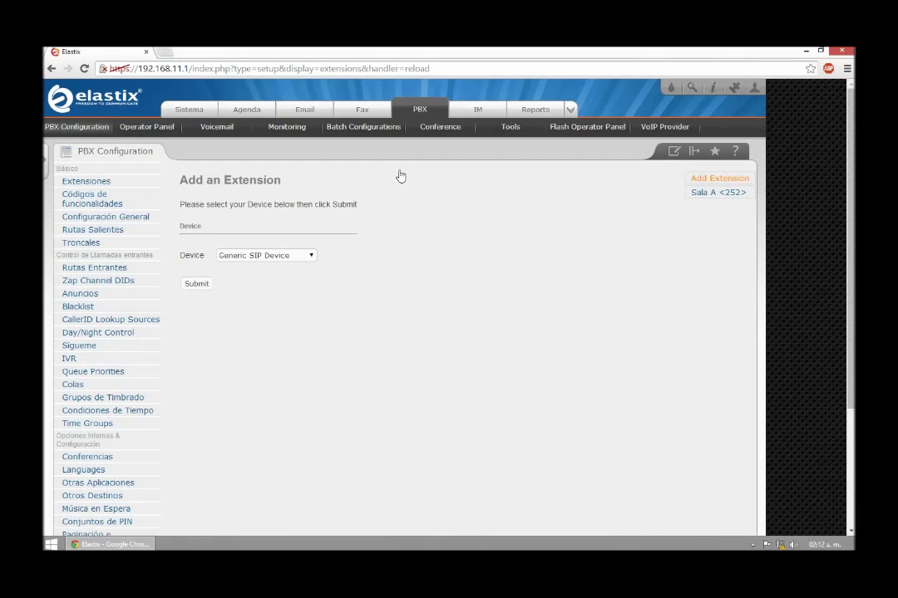
left_click(263, 259)
left_click(262, 266)
left_click(192, 286)
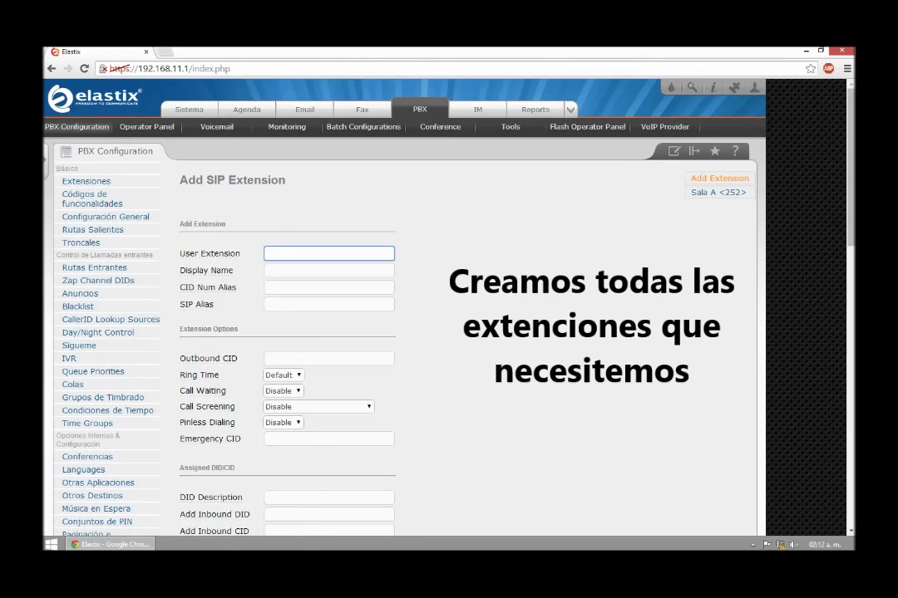
type("482")
left_click(278, 270)
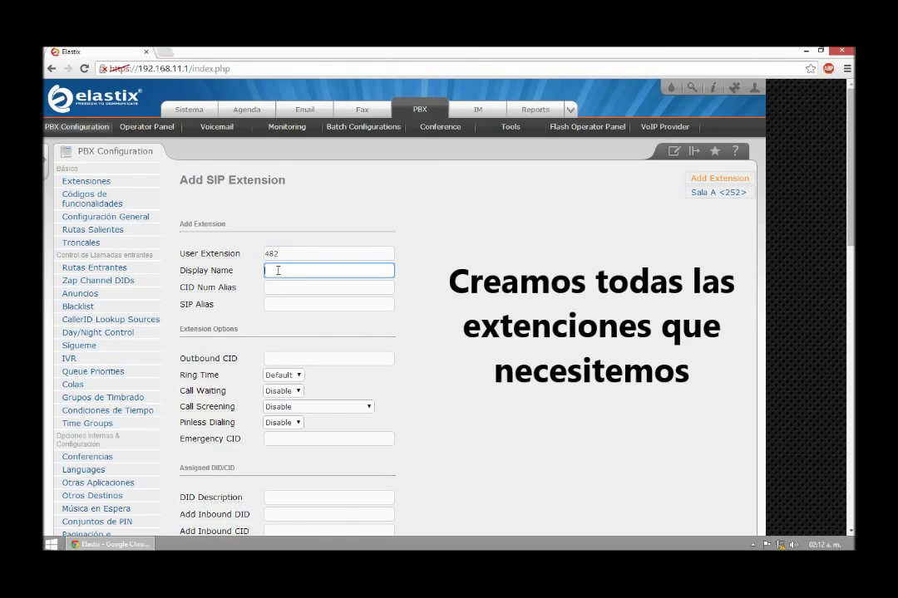
type("Sala")
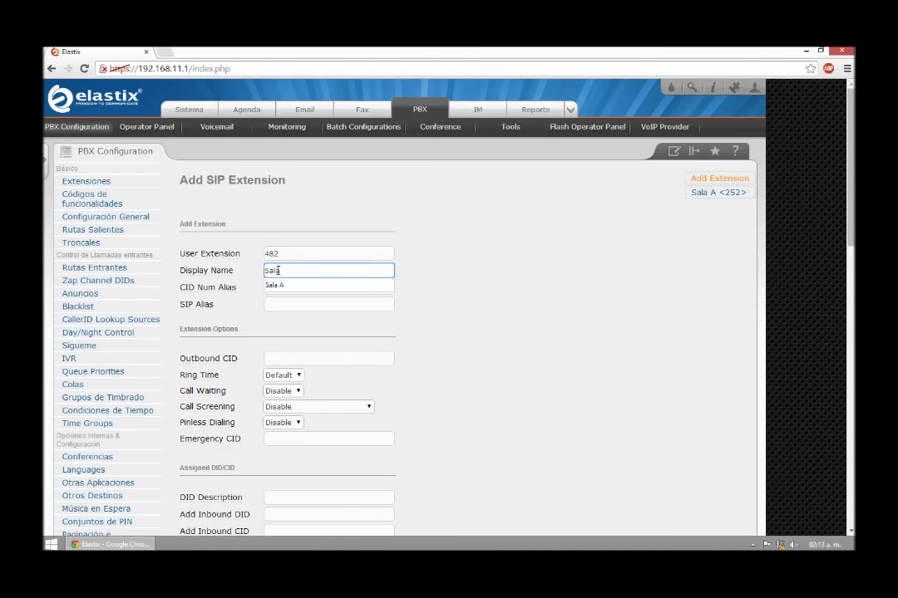
type(" B")
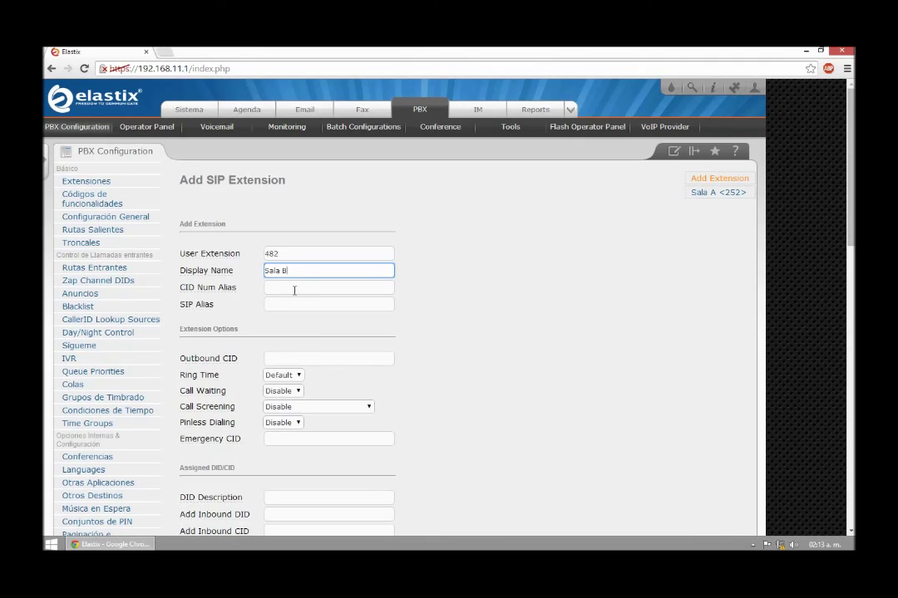
left_click(292, 287)
type("7")
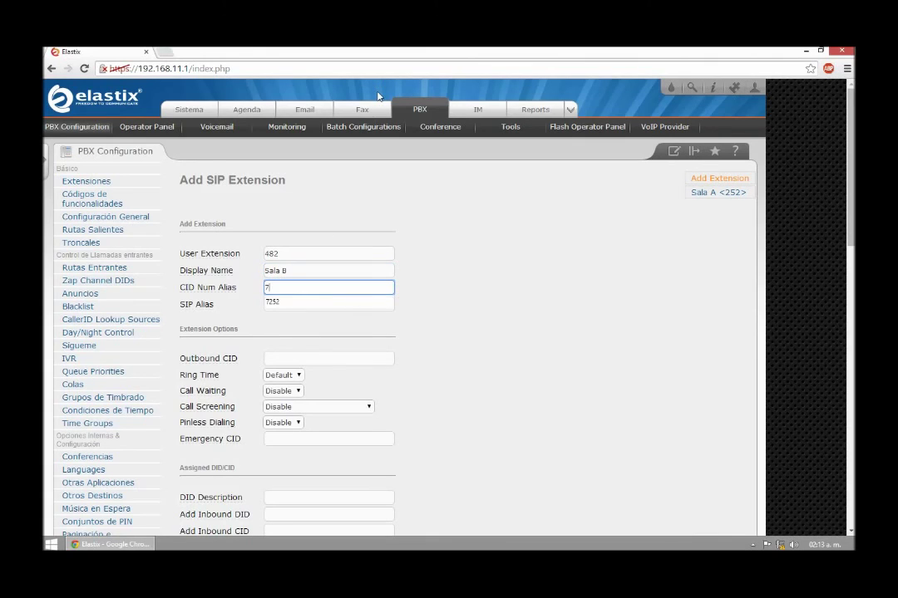
type("2522")
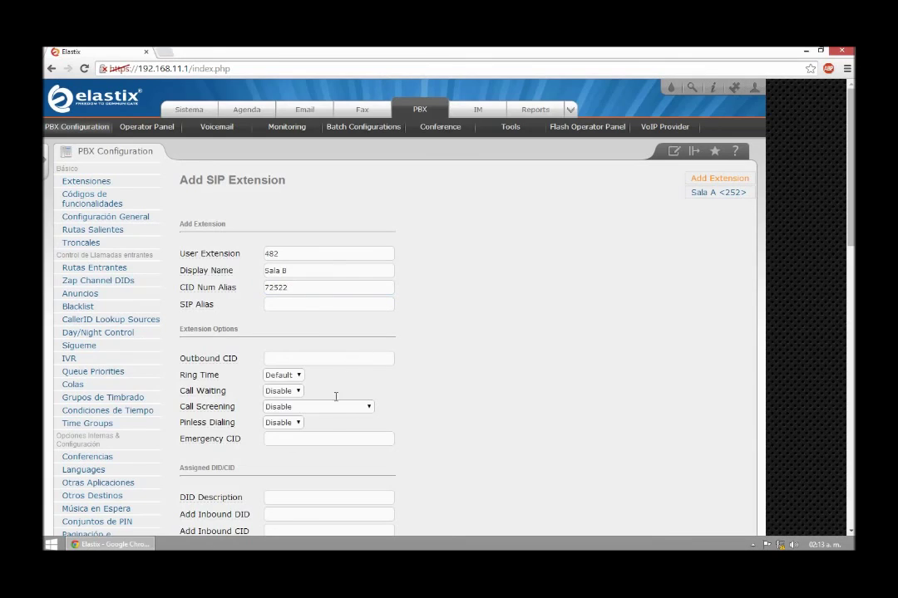
Step: Set the extension's secret password and submit Sala B
scroll(329, 404, "down", 3)
scroll(314, 415, "down", 1)
left_click(287, 374)
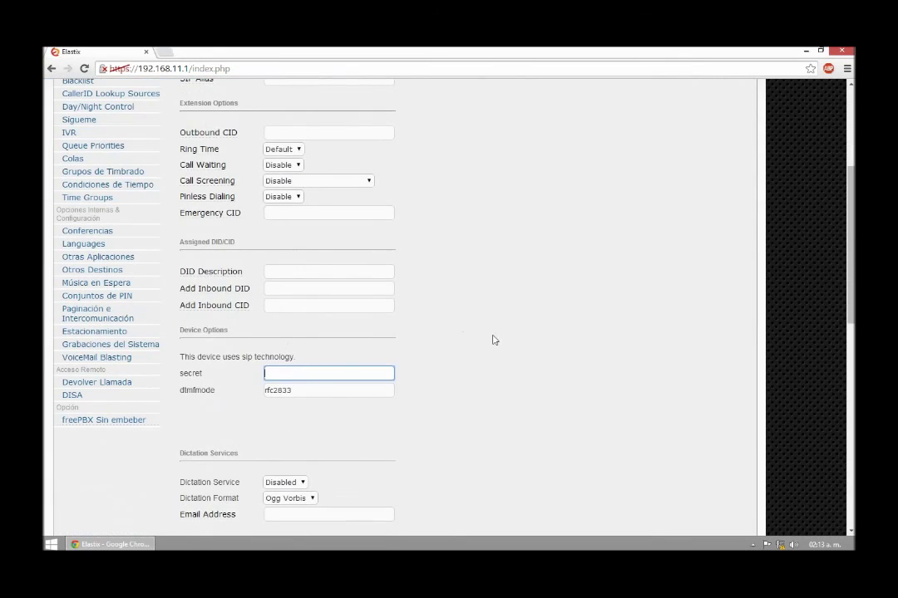
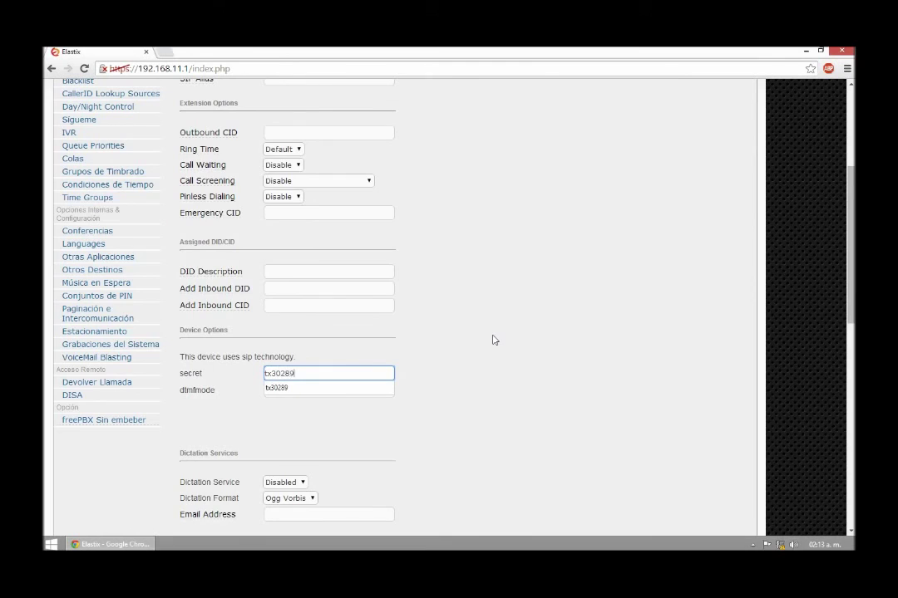
scroll(492, 340, "down", 7)
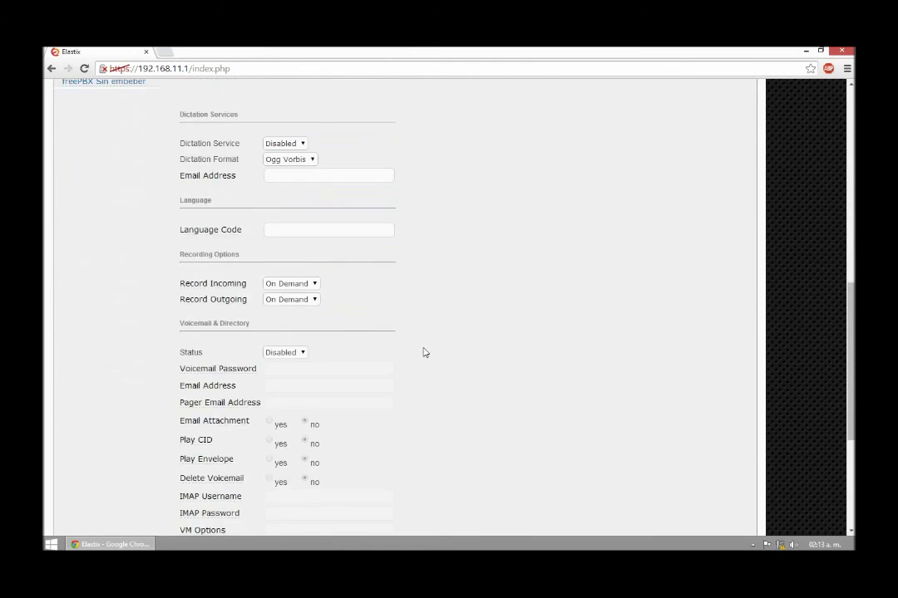
left_click(201, 482)
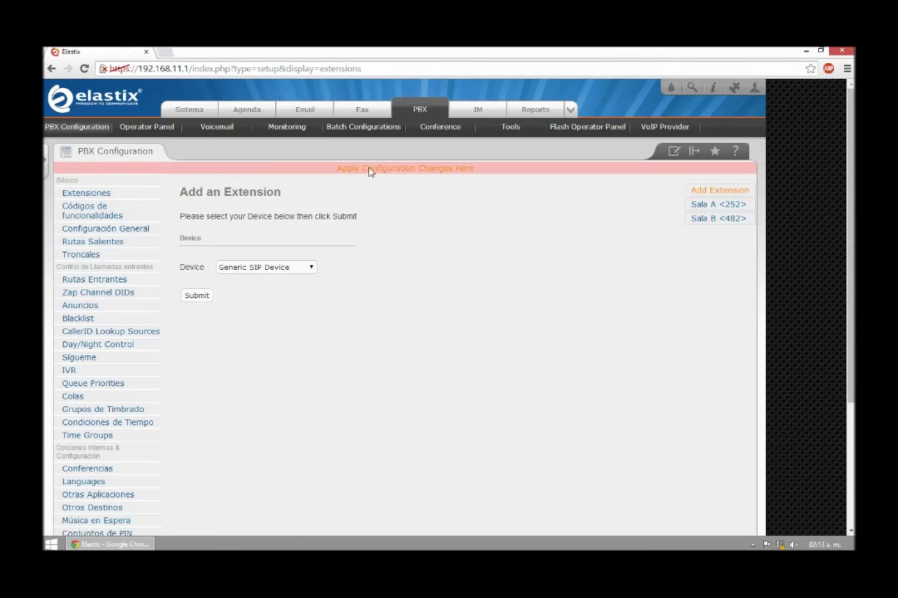
Step: Apply the pending PBX changes and launch the Zoiper installer, accepting the licence
left_click(369, 173)
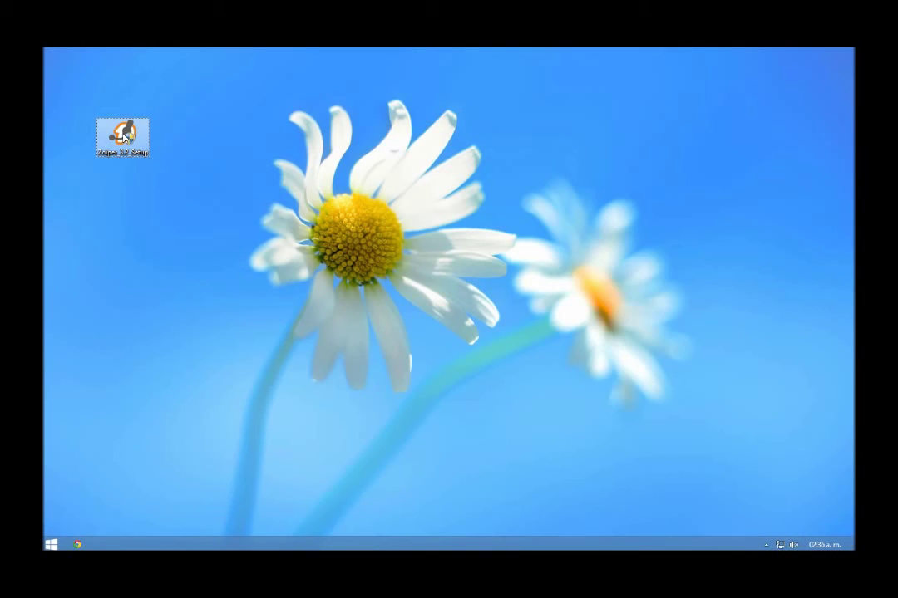
left_click(125, 137)
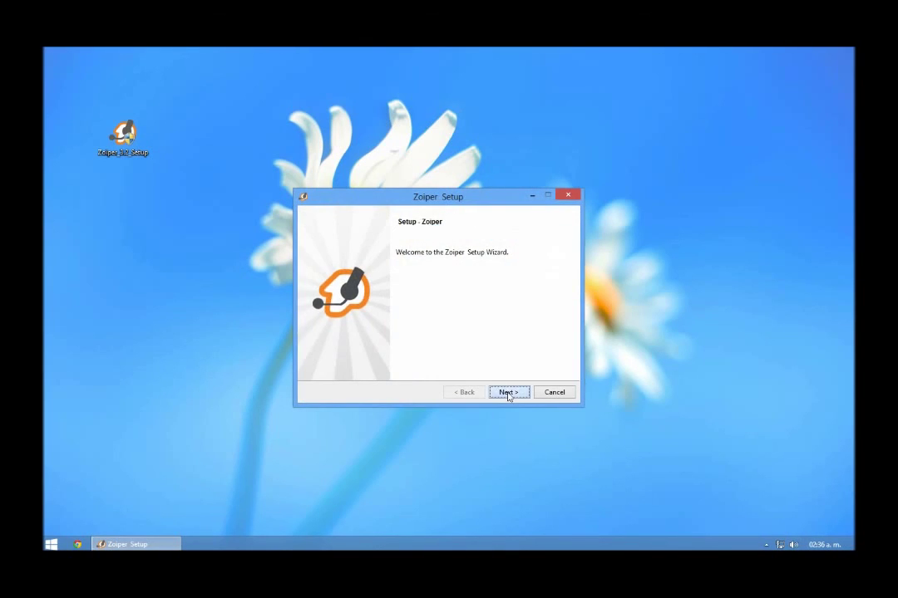
left_click(509, 393)
left_click(396, 353)
Step: Install Zoiper with default components, directory and start menu folder, then finish setup
left_click(508, 392)
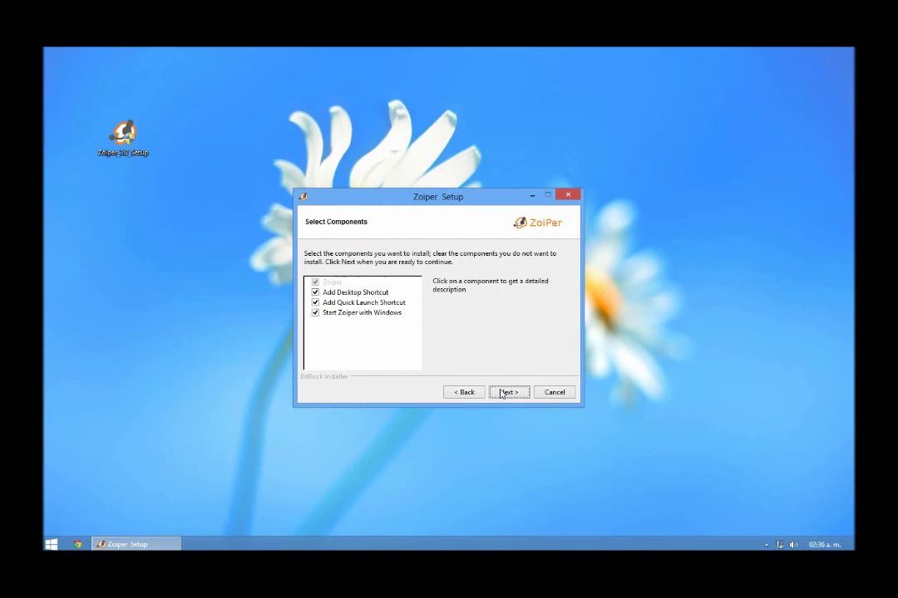
left_click(508, 393)
left_click(503, 396)
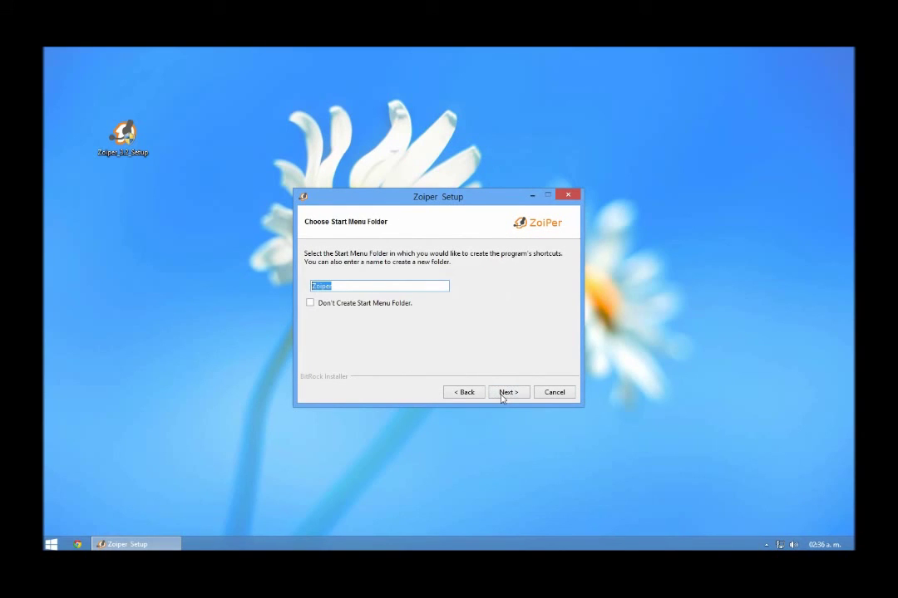
left_click(503, 396)
left_click(503, 395)
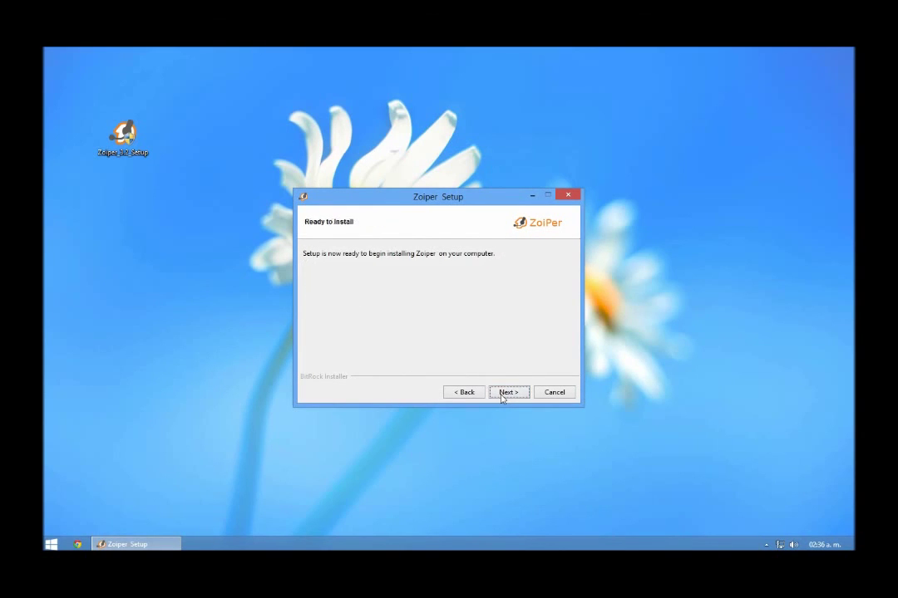
left_click(503, 396)
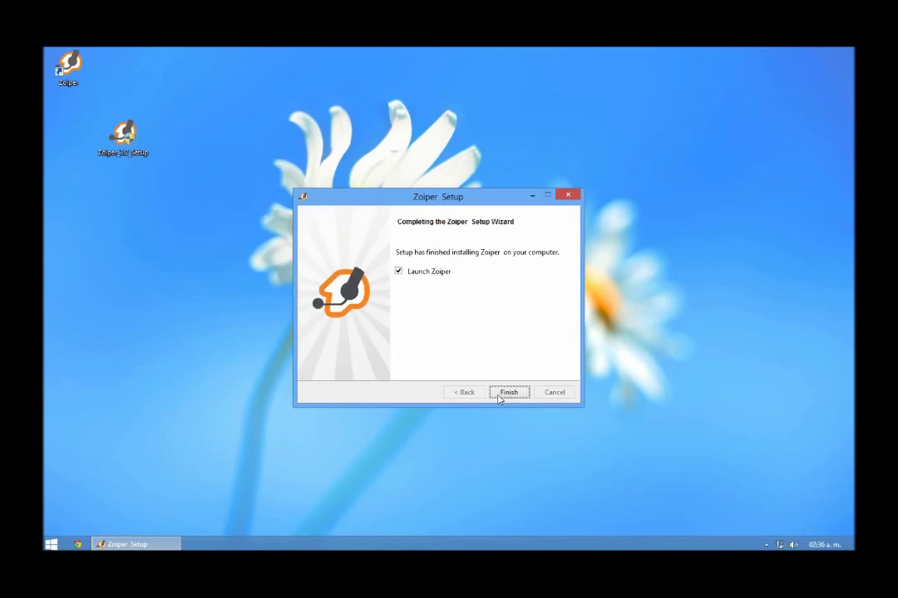
left_click(508, 392)
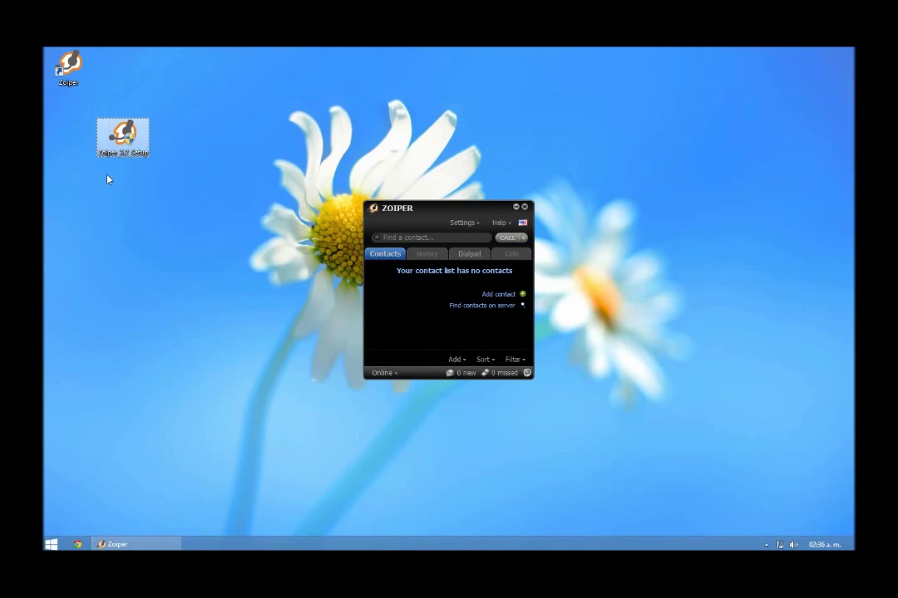
key("shift+Delete")
key("Return")
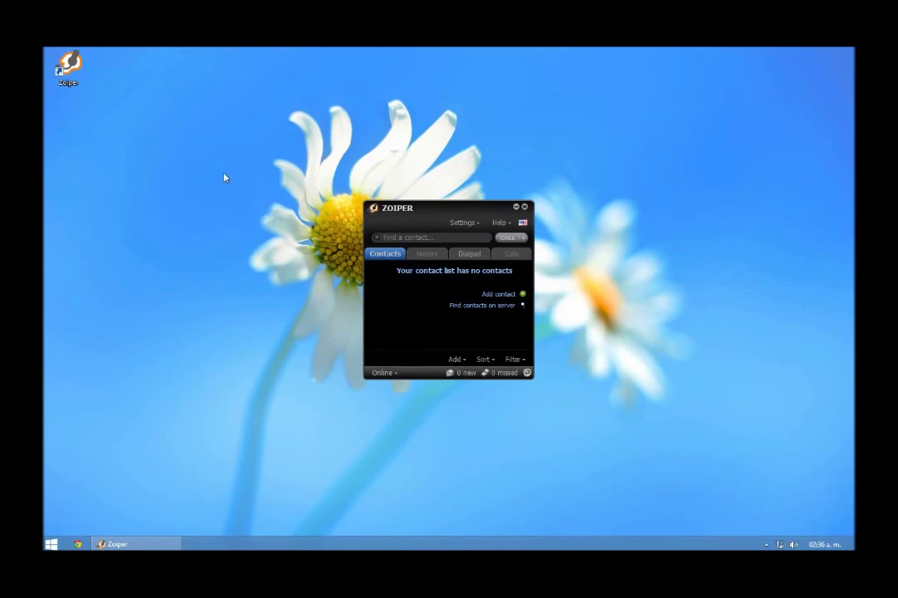
left_click(463, 224)
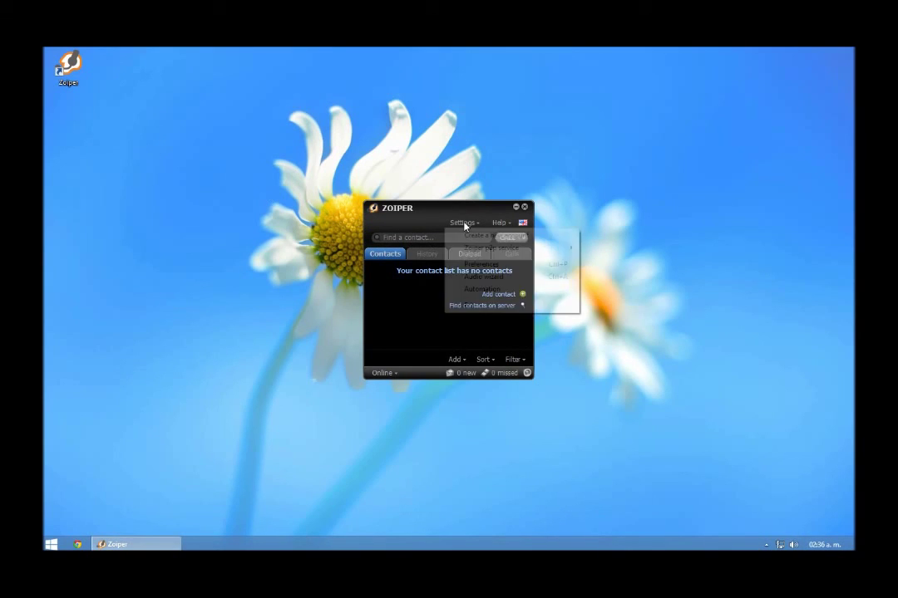
left_click(482, 265)
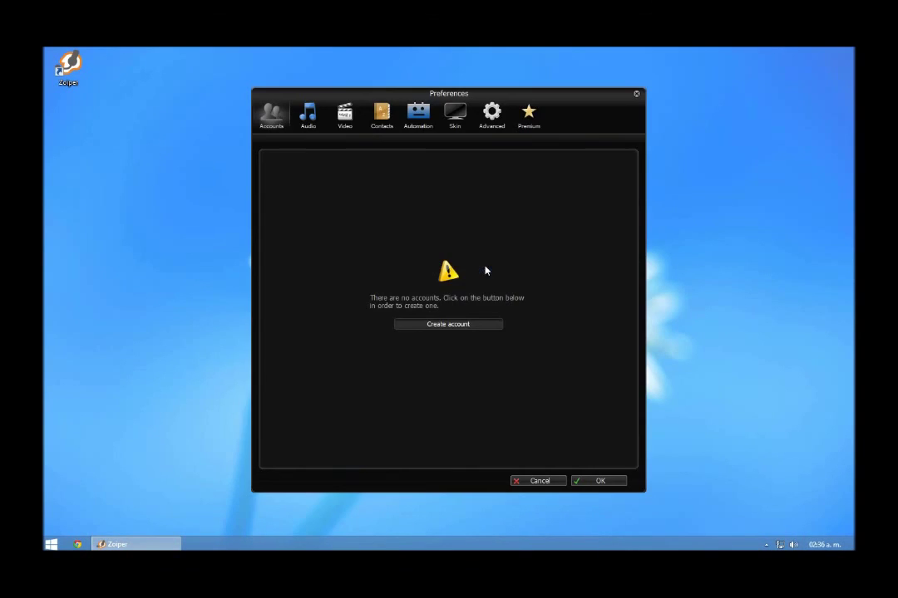
left_click_drag(559, 109, 751, 89)
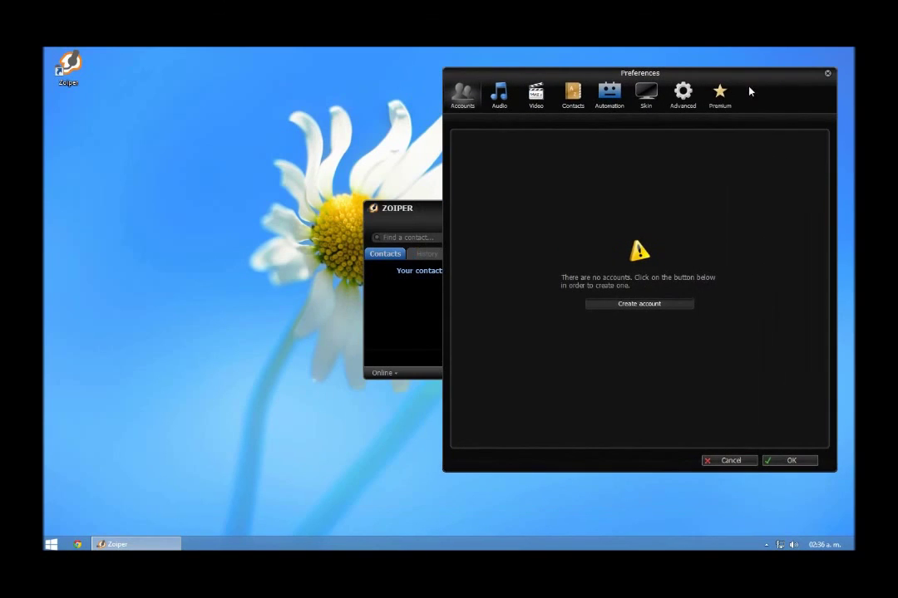
Step: Create a SIP account for extension 252 with its password on server 192.168.11.1, and save the preferences
left_click(640, 305)
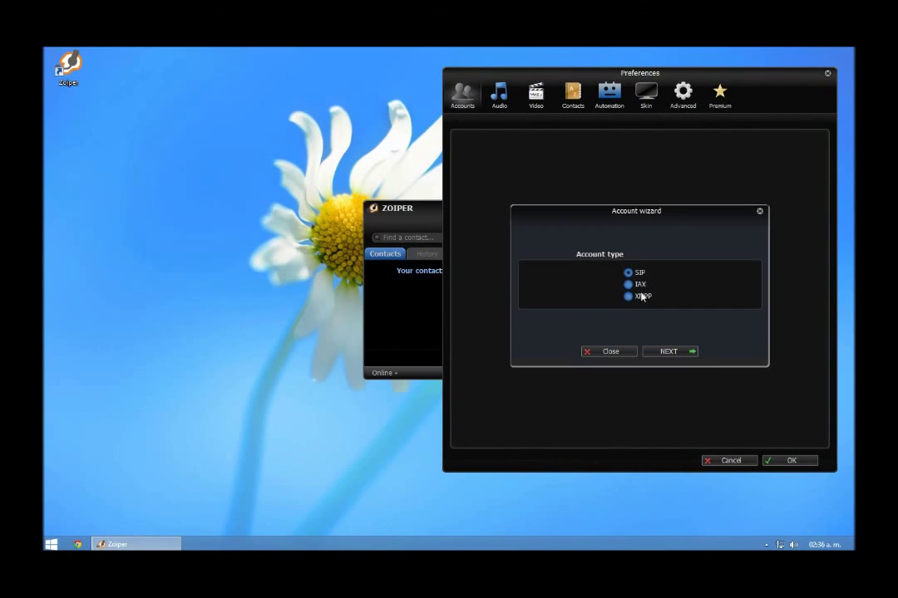
left_click(663, 355)
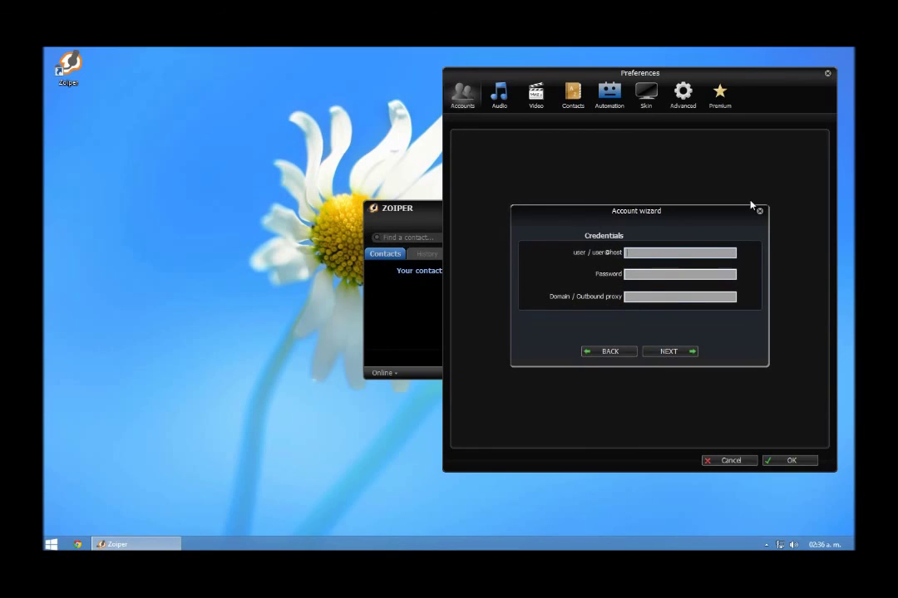
type("252")
left_click(678, 276)
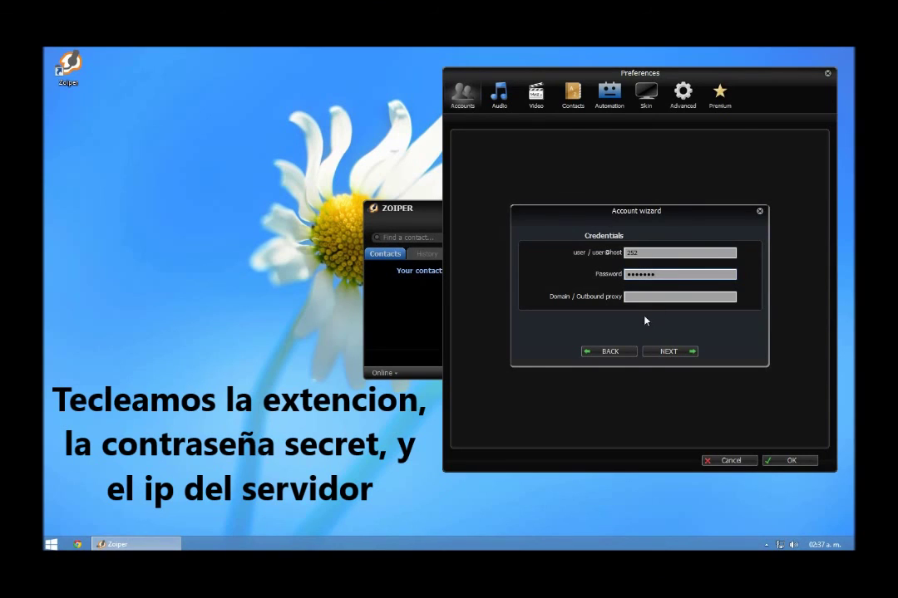
type("19231.1")
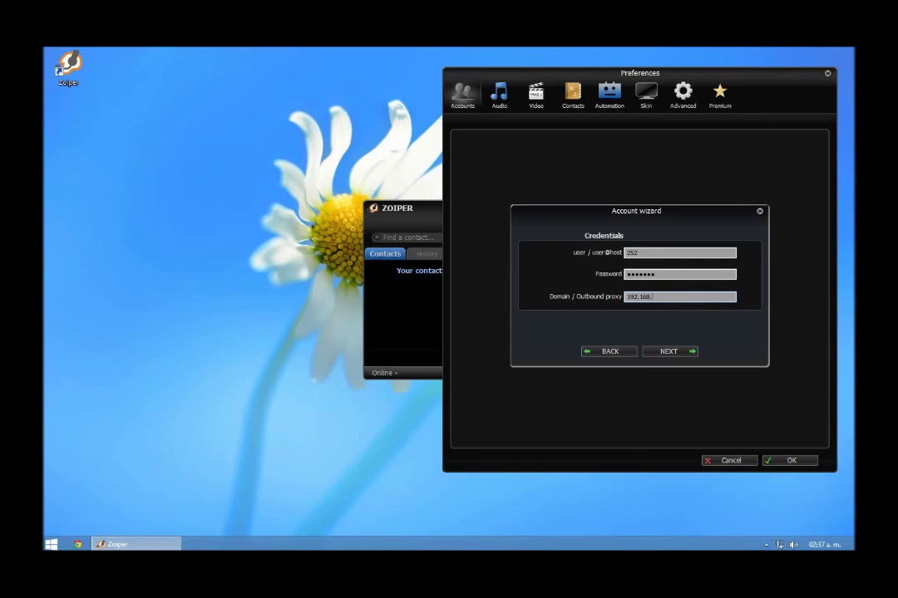
type("68.11.1")
left_click(680, 355)
left_click(680, 352)
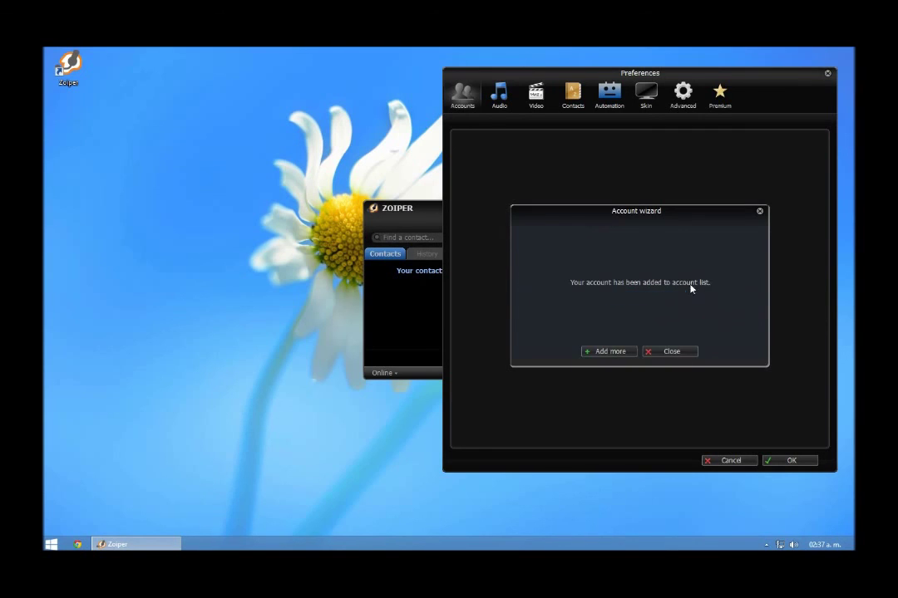
left_click(659, 353)
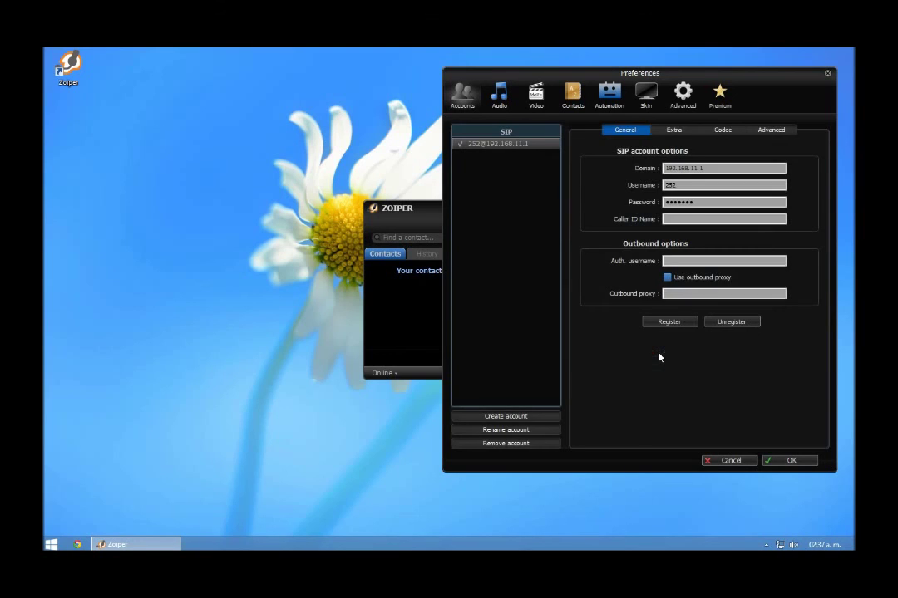
left_click(786, 462)
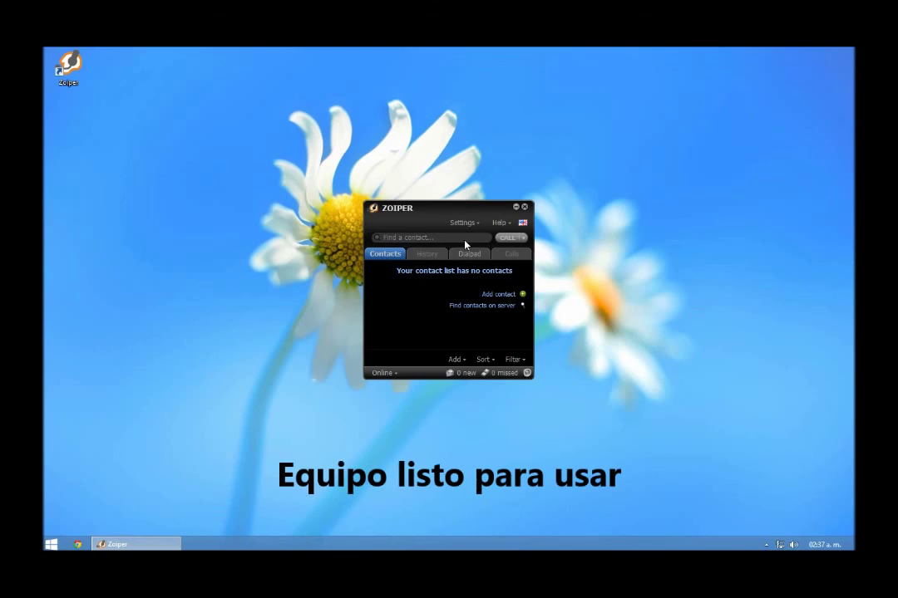
left_click_drag(476, 212, 477, 177)
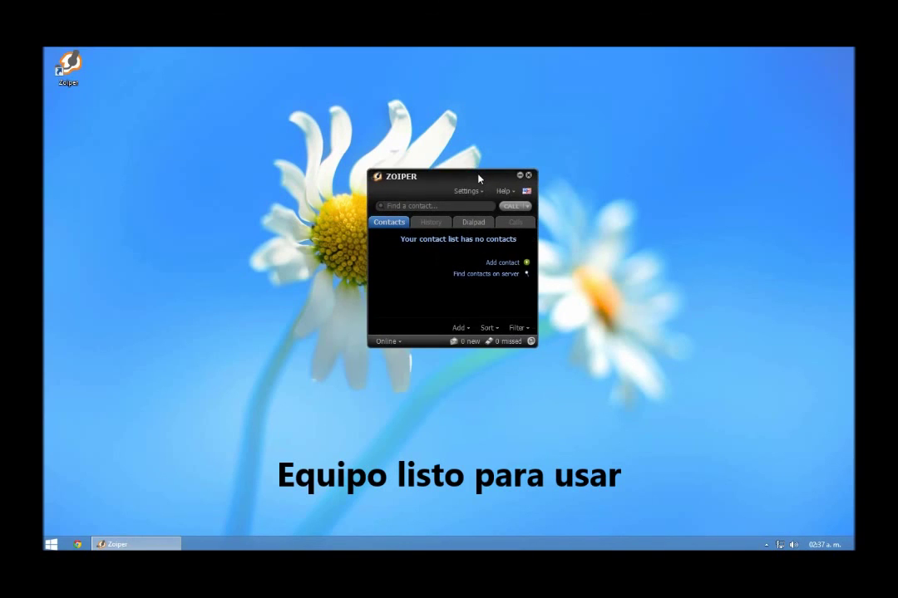